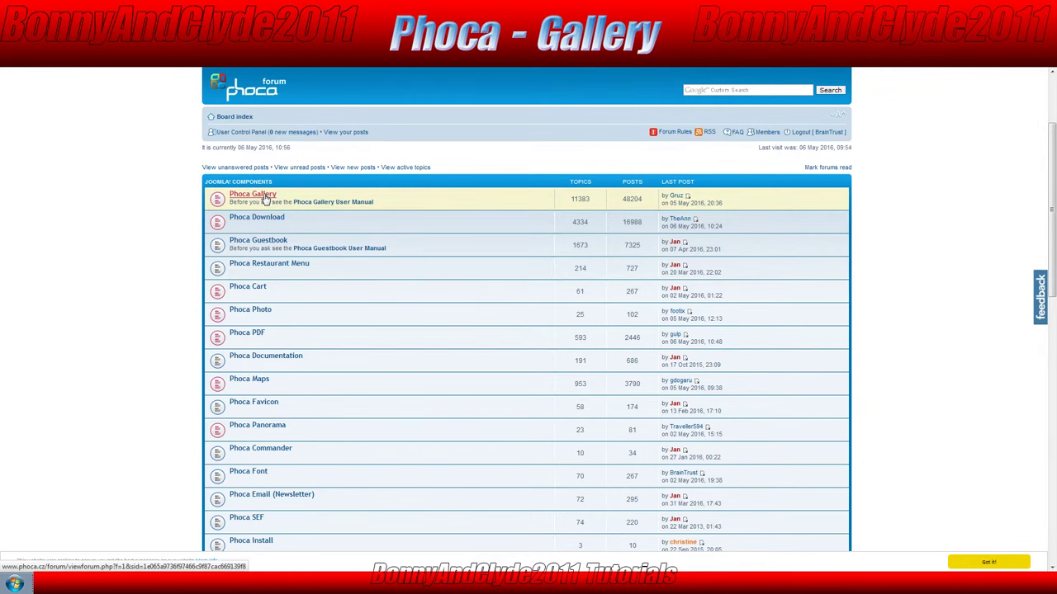
- Look through the topics in the Phoca Gallery forum section, then return to the Joomla administration
{"action": "left_click", "coordinate": [264, 200]}
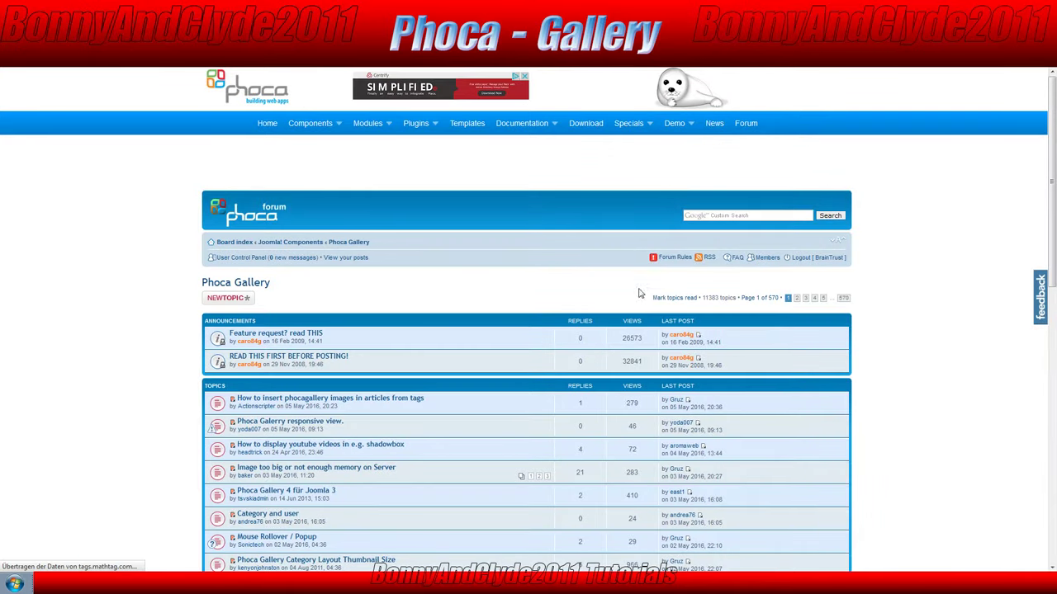
{"action": "scroll", "coordinate": [638, 293], "scroll_direction": "down", "scroll_amount": 1}
{"action": "scroll", "coordinate": [972, 303], "scroll_direction": "down", "scroll_amount": 1}
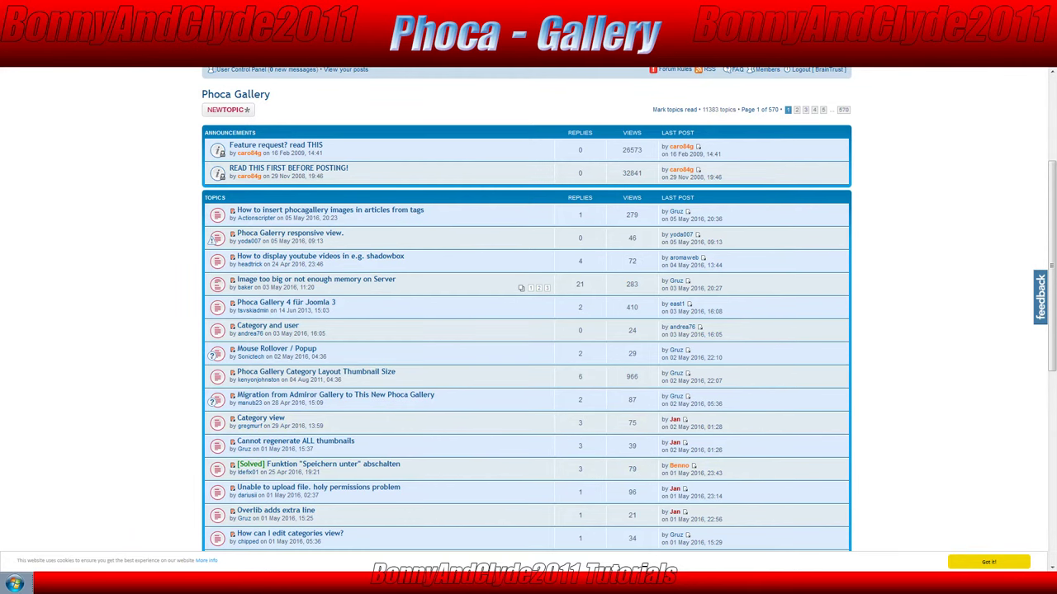
{"action": "key", "text": "alt+Left"}
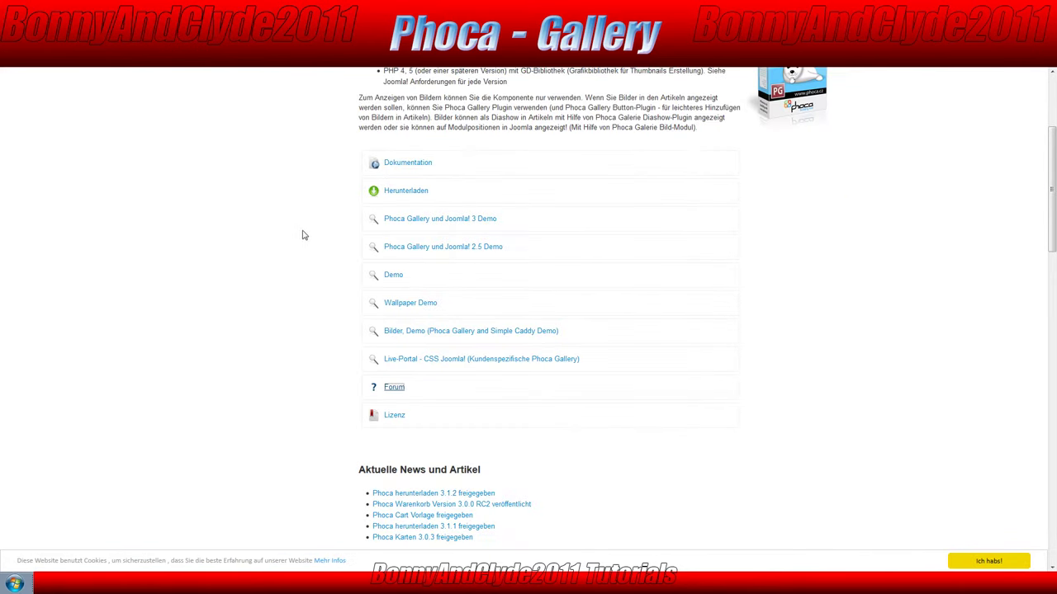
{"action": "key", "text": "alt+Left"}
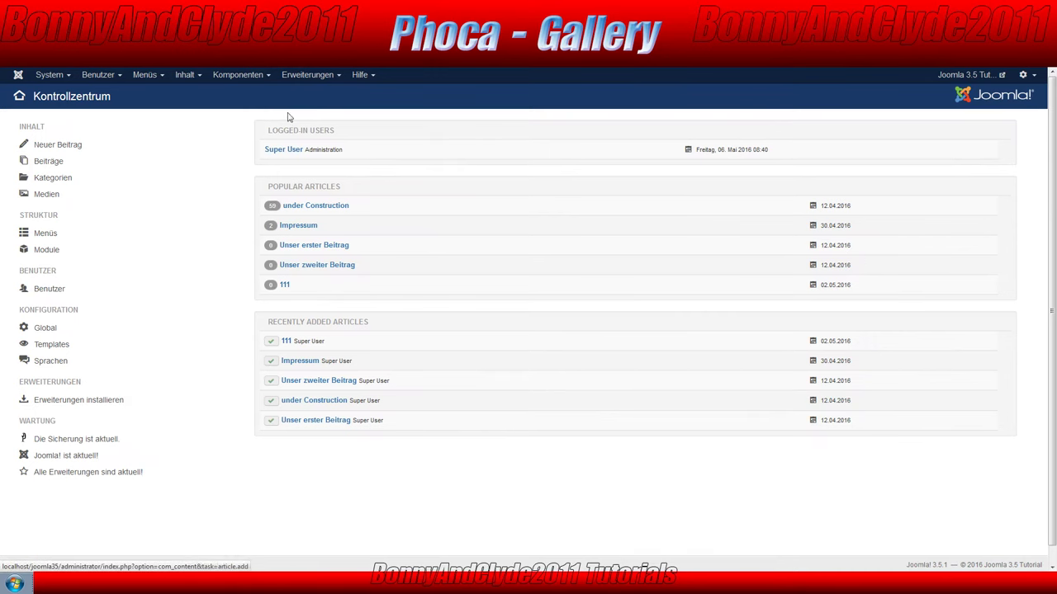
- Upload and install the extension package com_phocagallery_v4.2.2.zip in Joomla
{"action": "left_click", "coordinate": [306, 79]}
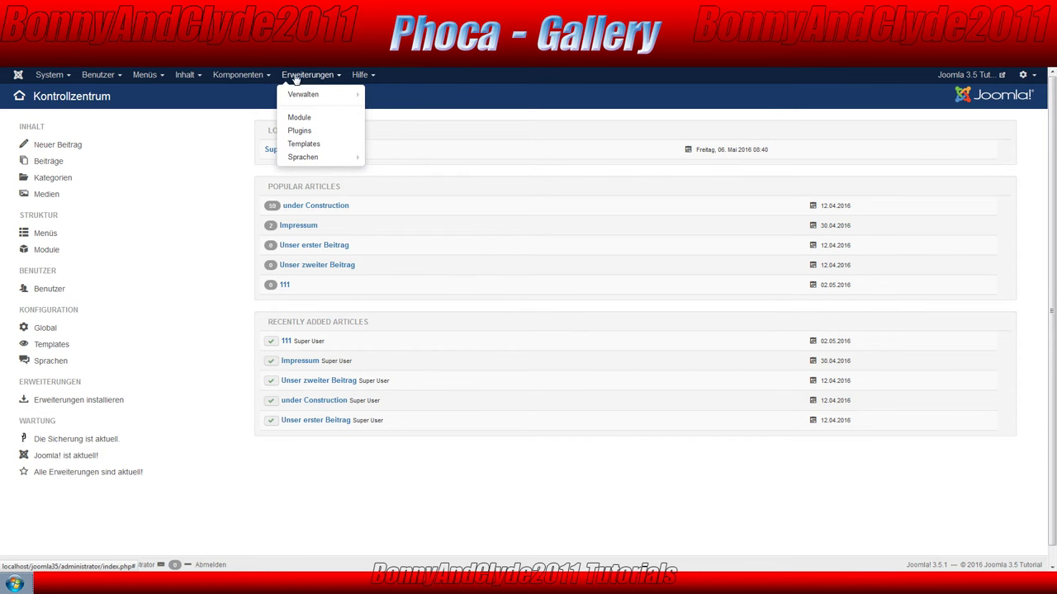
{"action": "left_click", "coordinate": [299, 96]}
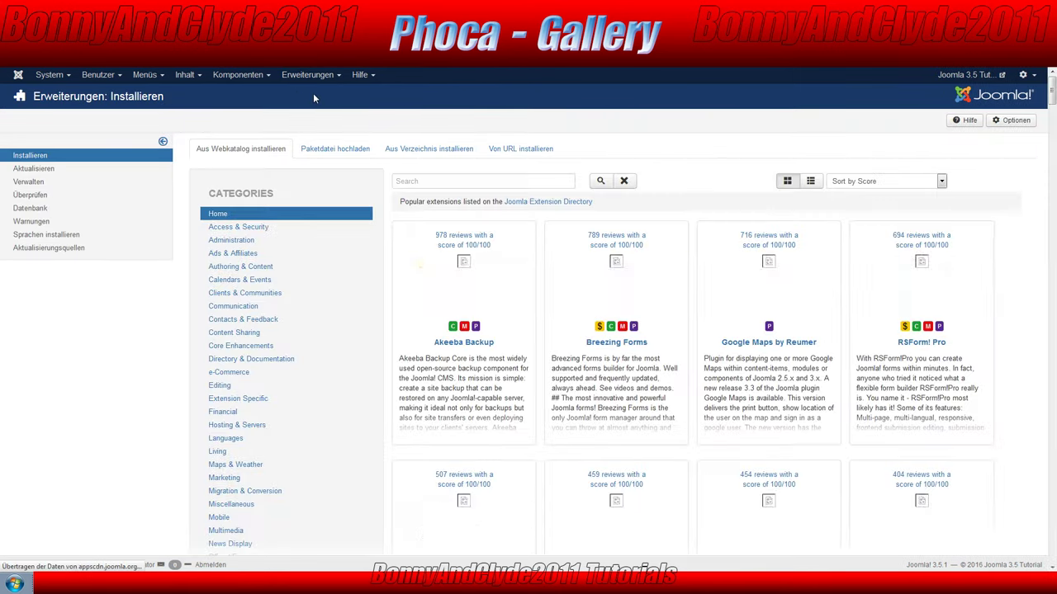
{"action": "left_click", "coordinate": [345, 152]}
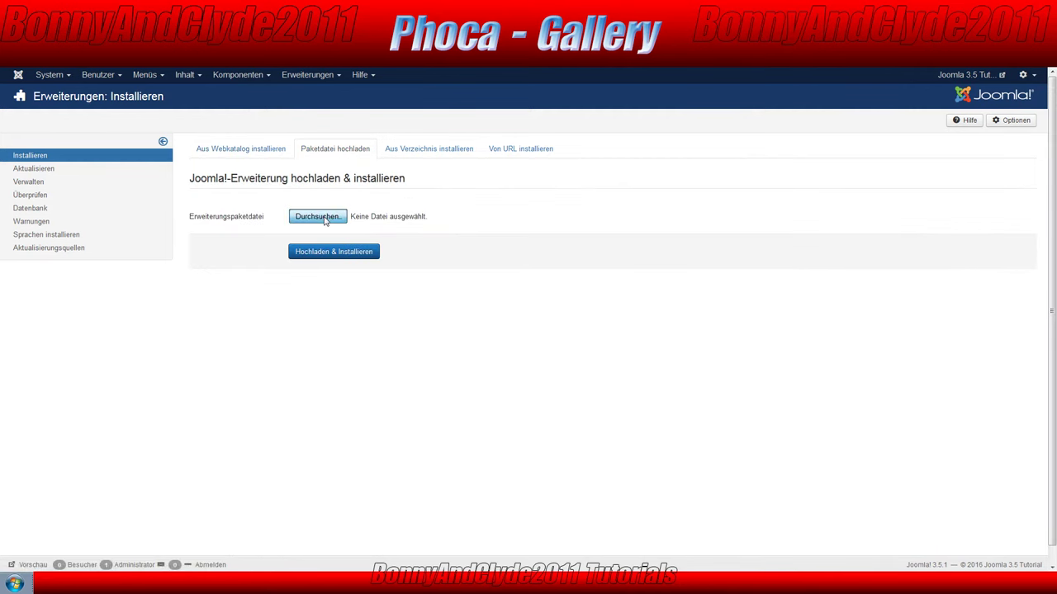
{"action": "left_click", "coordinate": [327, 218]}
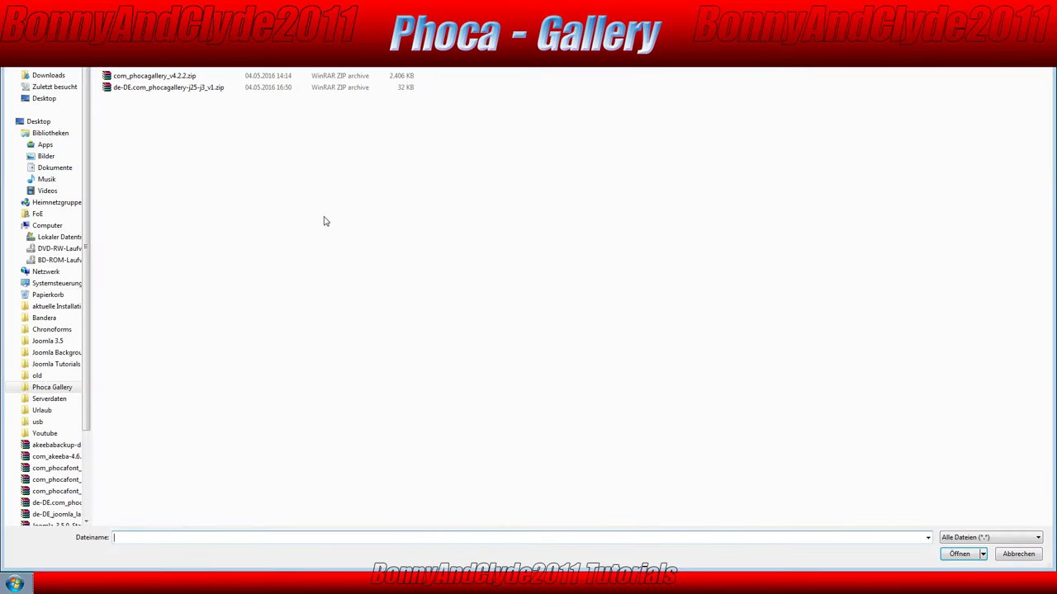
{"action": "double_click", "coordinate": [145, 77]}
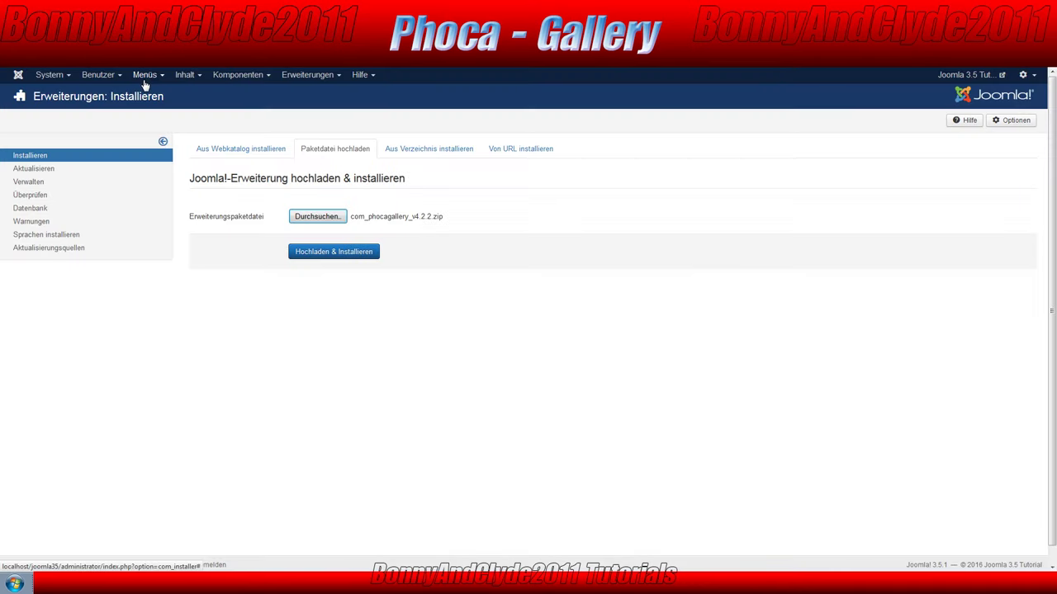
{"action": "left_click", "coordinate": [327, 261]}
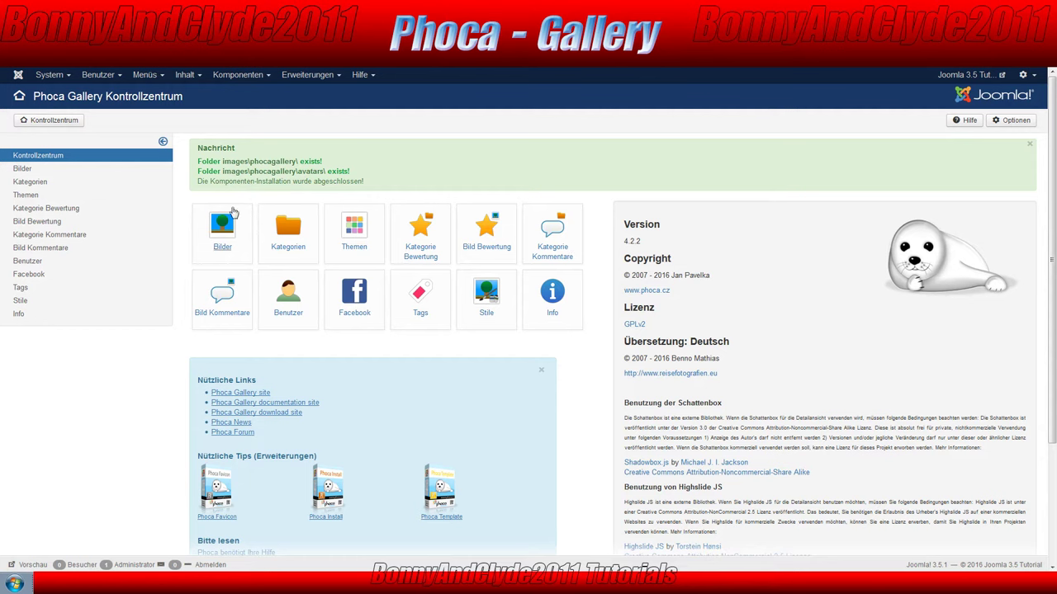
- Examine the installation messages about the phocagallery and avatars image folders and the component installation
{"action": "left_click_drag", "start_coordinate": [223, 159], "coordinate": [298, 161]}
{"action": "left_click", "coordinate": [309, 161]}
{"action": "left_click_drag", "start_coordinate": [300, 161], "coordinate": [327, 161]}
{"action": "left_click_drag", "start_coordinate": [254, 161], "coordinate": [322, 162]}
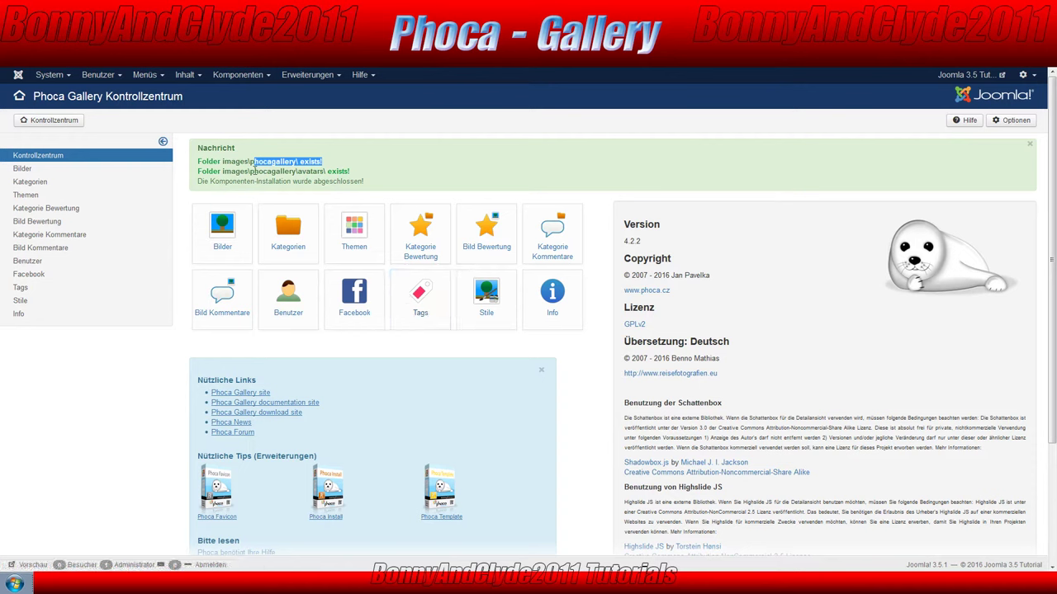
{"action": "left_click_drag", "start_coordinate": [251, 171], "coordinate": [378, 173]}
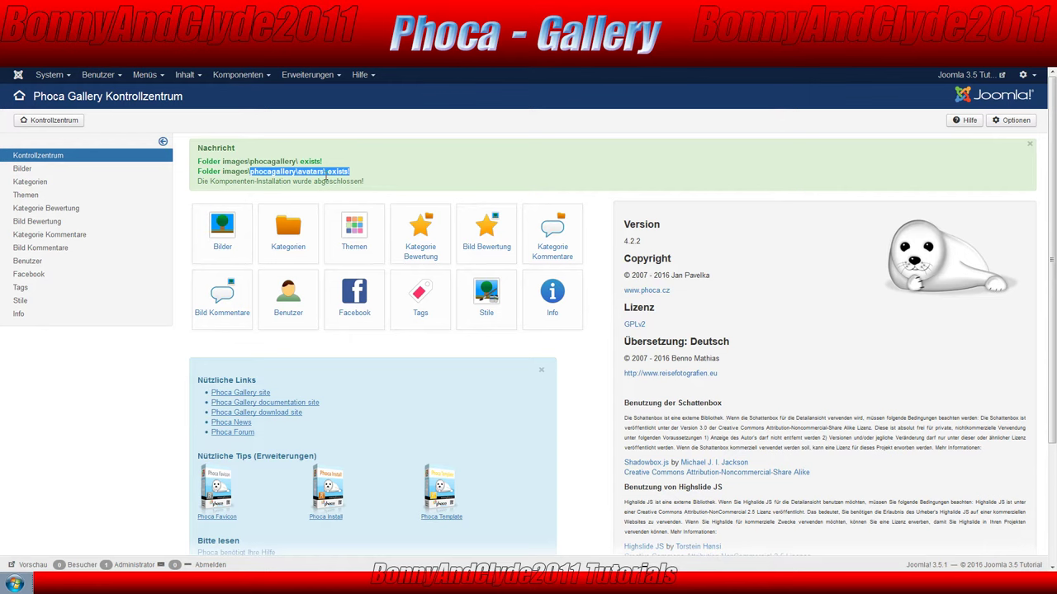
{"action": "left_click", "coordinate": [371, 178]}
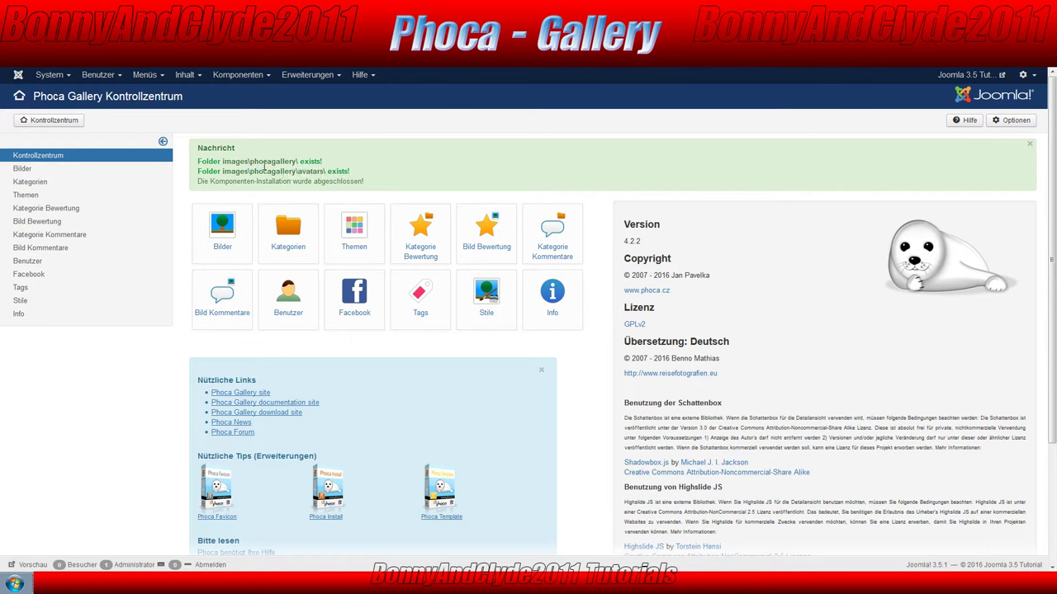
{"action": "left_click_drag", "start_coordinate": [264, 161], "coordinate": [297, 169]}
{"action": "double_click", "coordinate": [311, 171]}
{"action": "left_click_drag", "start_coordinate": [331, 171], "coordinate": [351, 172]}
{"action": "left_click_drag", "start_coordinate": [202, 181], "coordinate": [378, 199]}
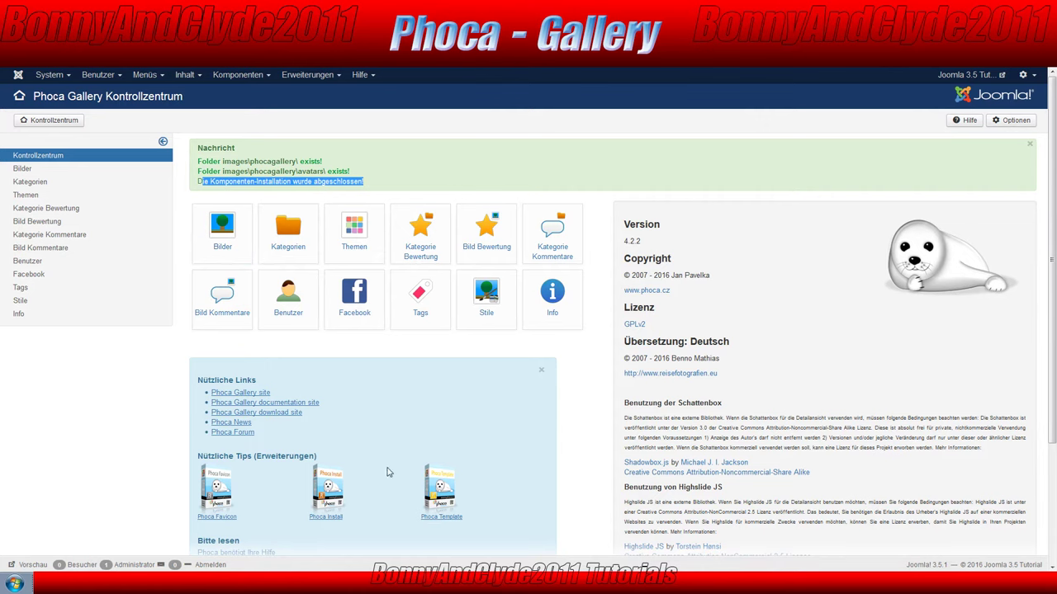
- Upload and install the German language package de-DE.com_phocagallery-j25-j3_v1.zip
{"action": "left_click", "coordinate": [310, 74]}
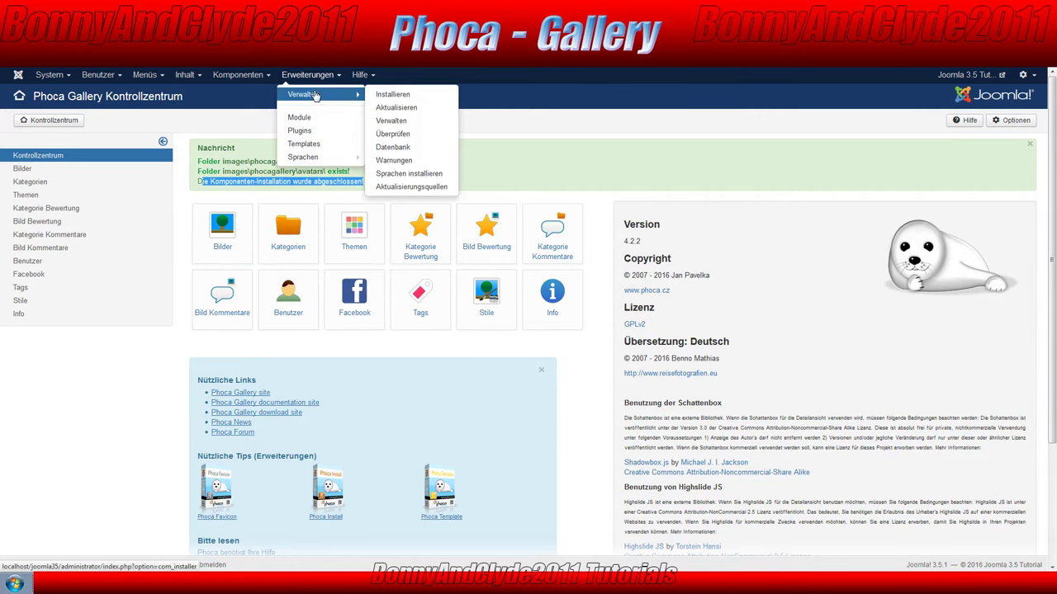
{"action": "left_click", "coordinate": [310, 93]}
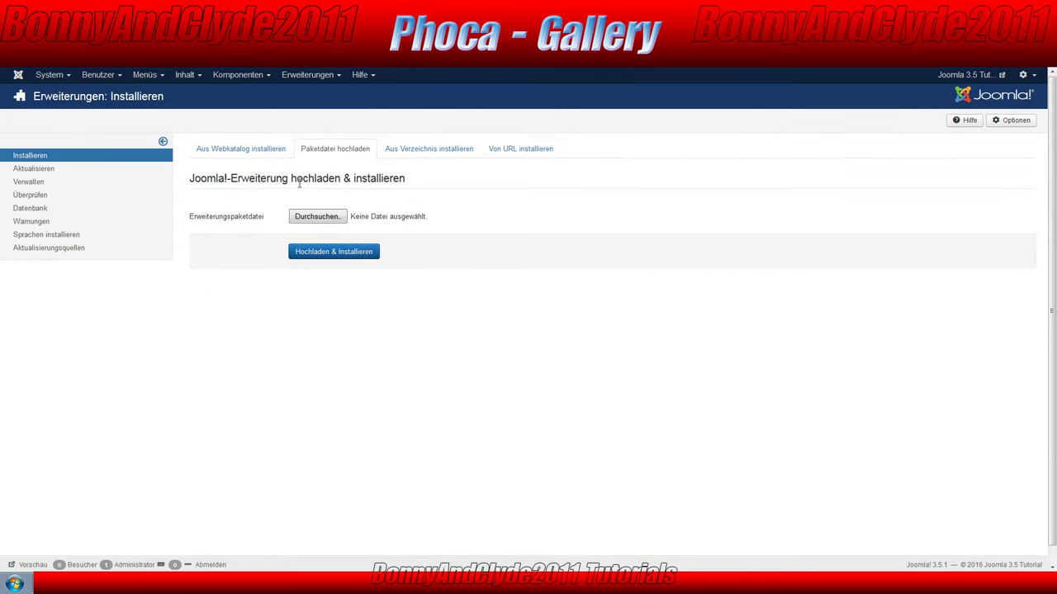
{"action": "left_click", "coordinate": [309, 219]}
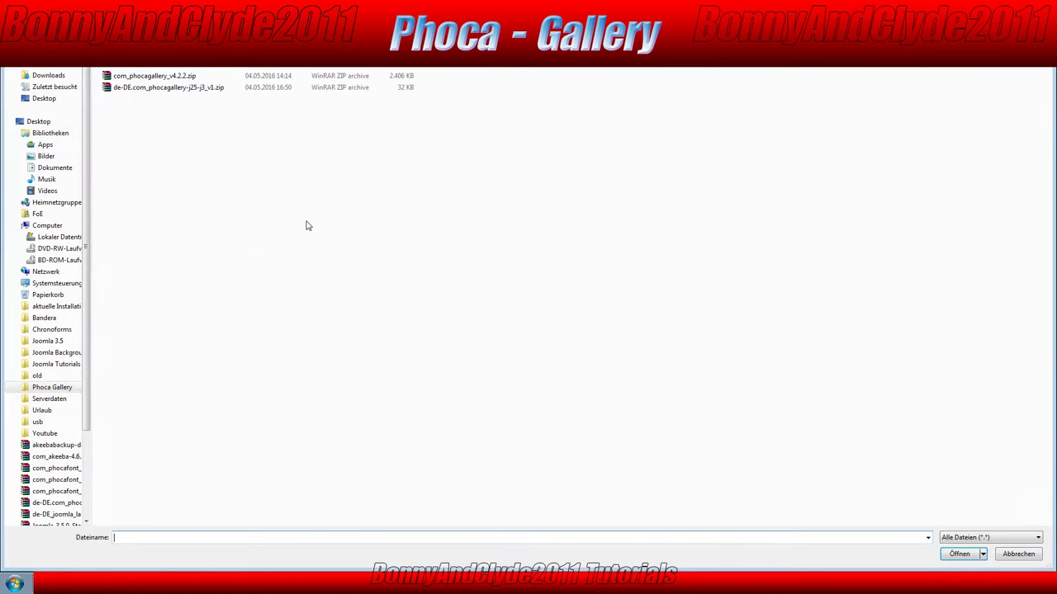
{"action": "double_click", "coordinate": [134, 88]}
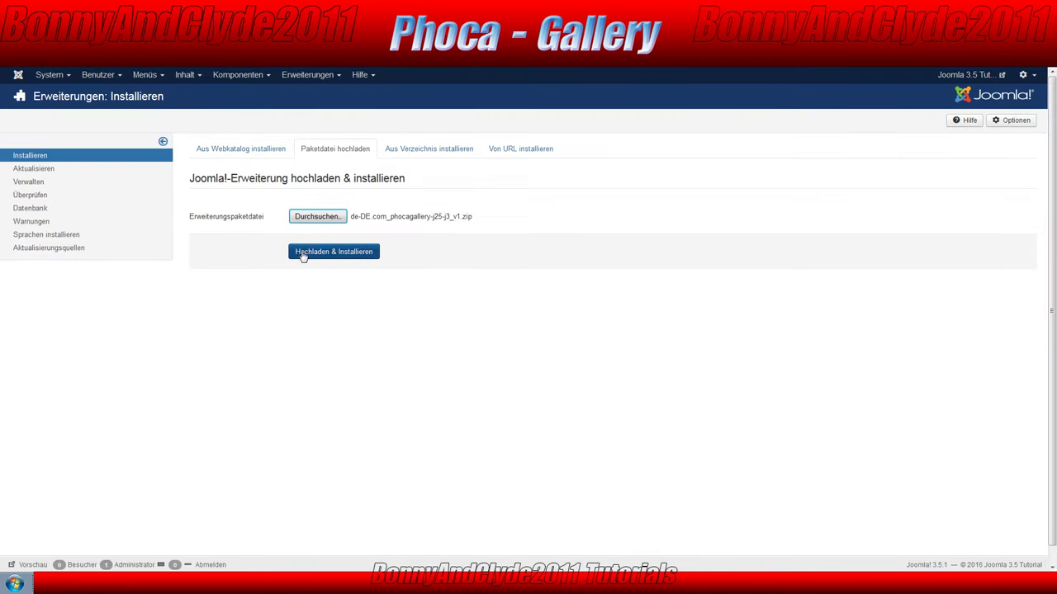
{"action": "left_click", "coordinate": [358, 252]}
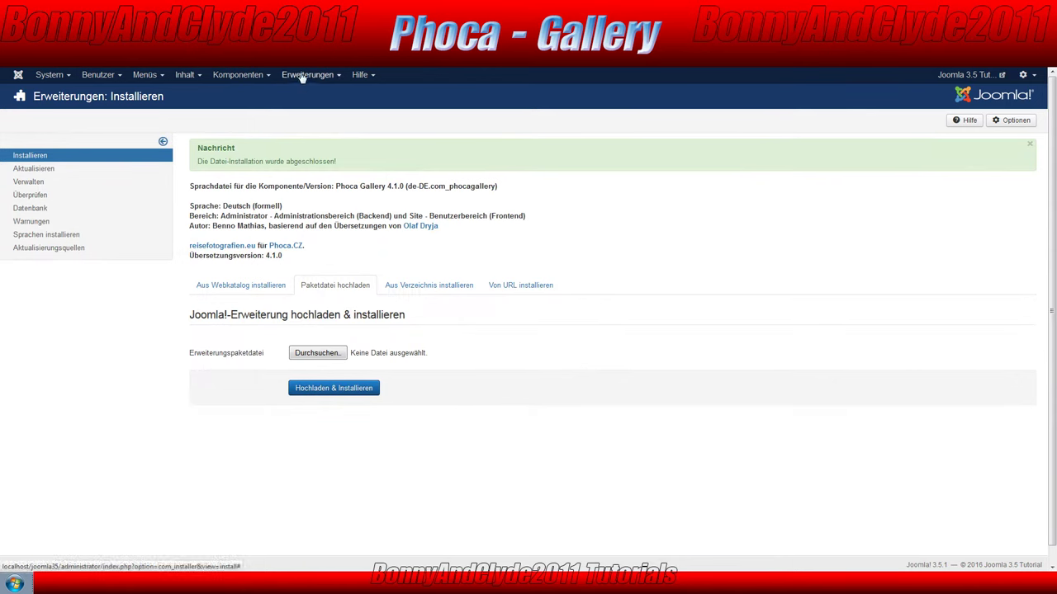
- Start a new category in the Phoca Gallery component and title it Urlaub
{"action": "left_click", "coordinate": [239, 75]}
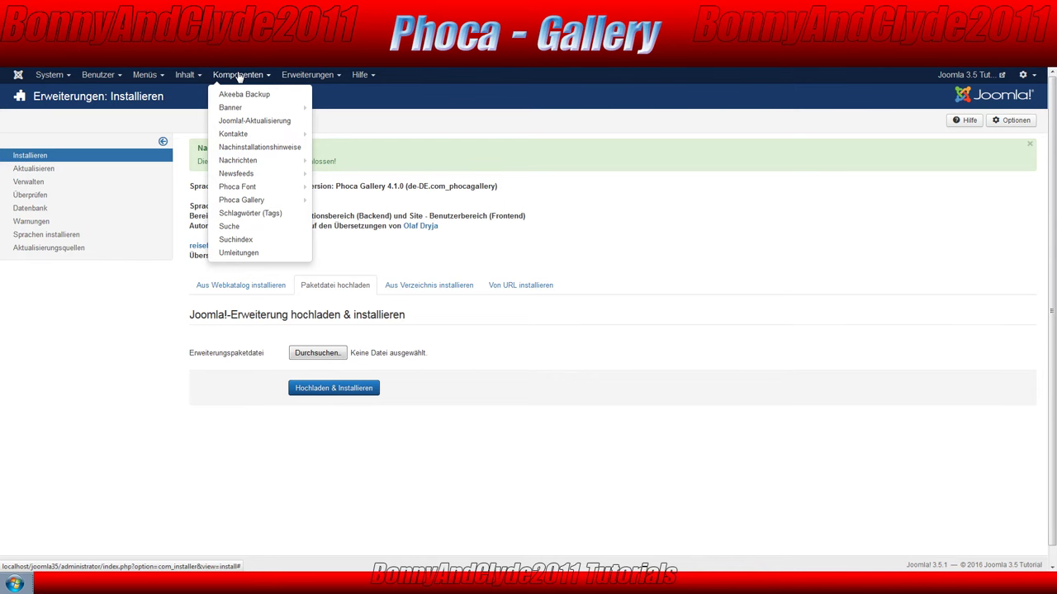
{"action": "left_click", "coordinate": [244, 200]}
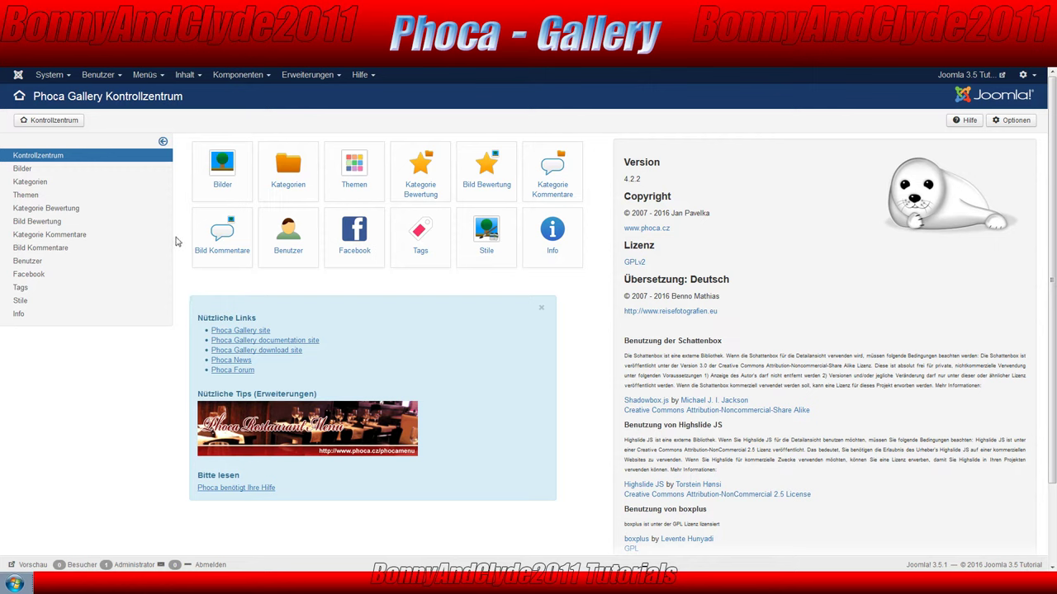
{"action": "left_click", "coordinate": [282, 194]}
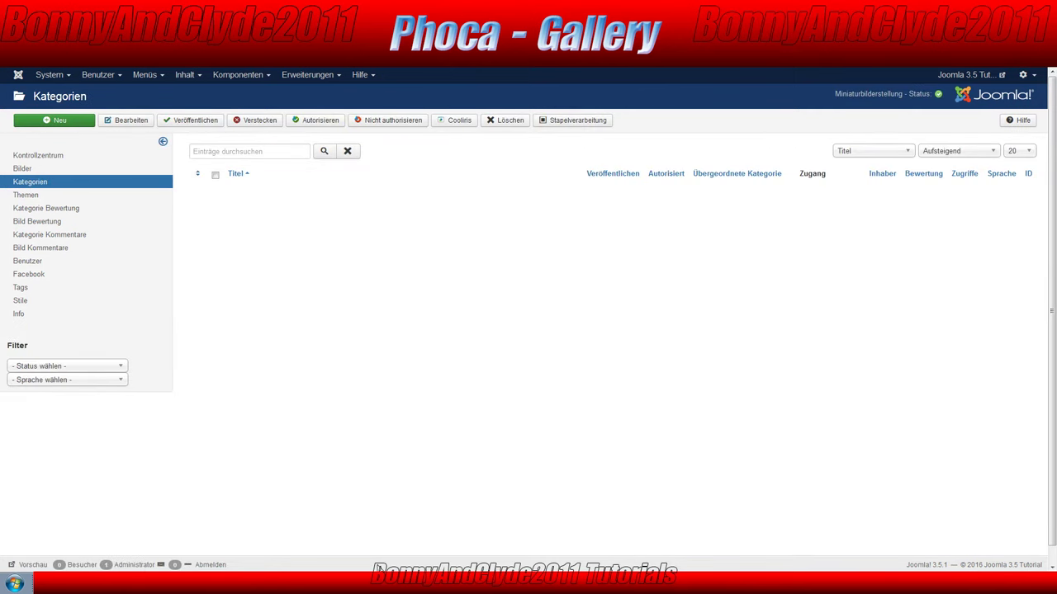
{"action": "left_click", "coordinate": [66, 121]}
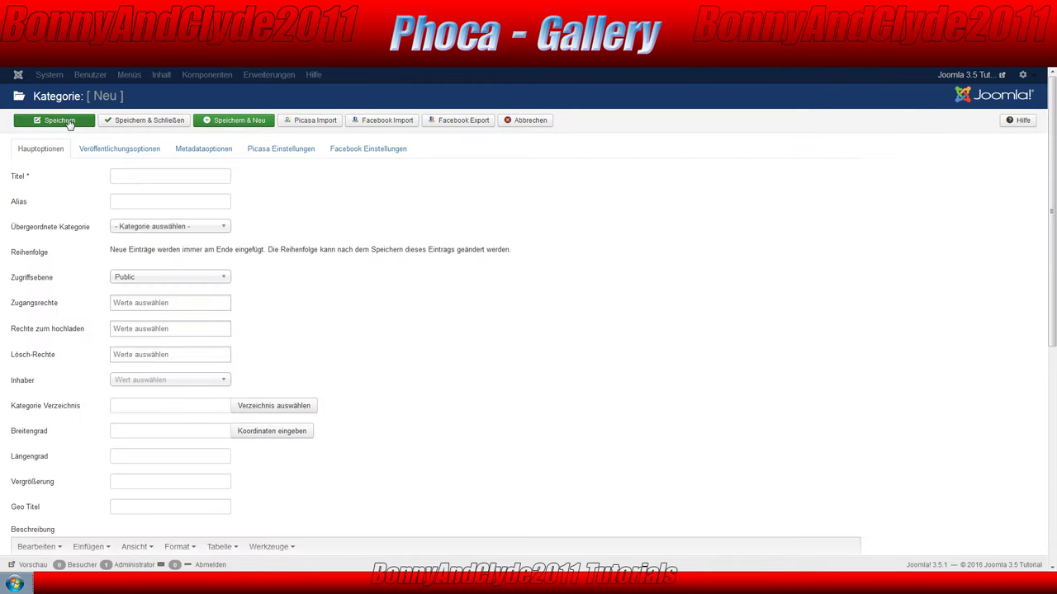
{"action": "left_click", "coordinate": [139, 175]}
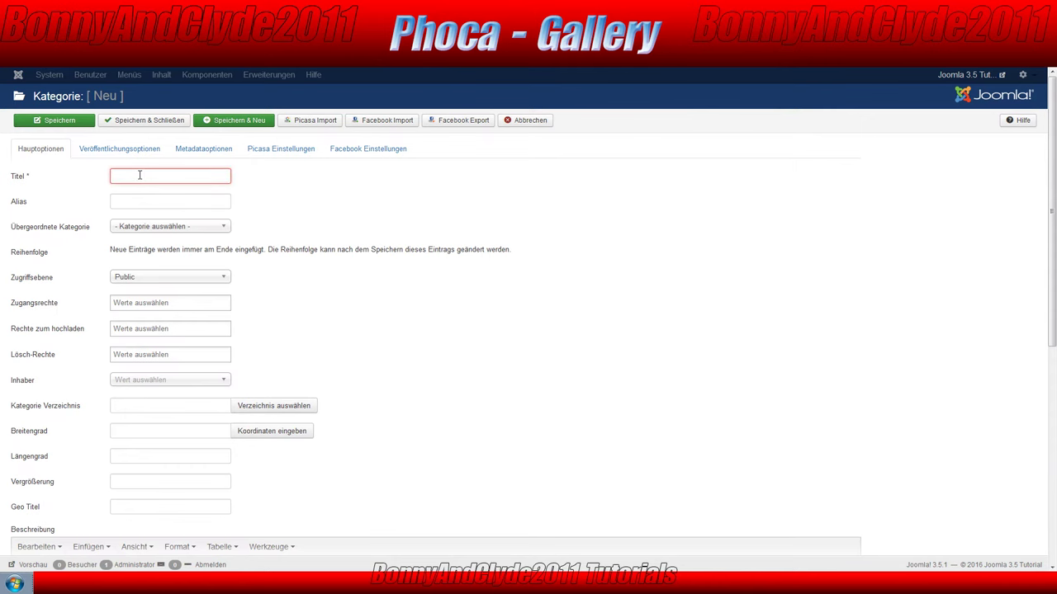
{"action": "type", "text": "Urla"}
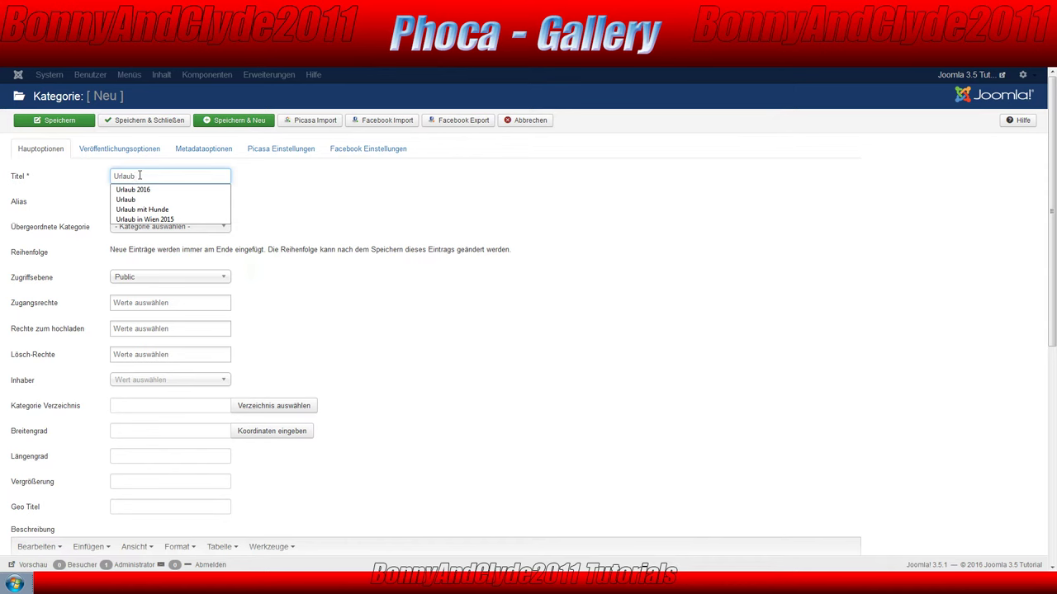
{"action": "type", "text": "ub"}
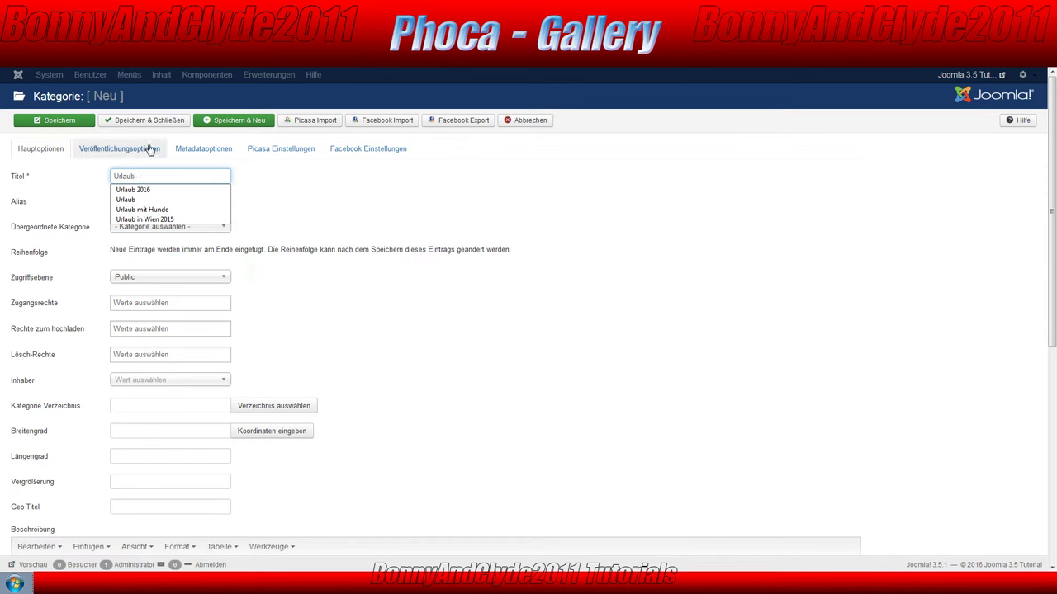
{"action": "left_click", "coordinate": [286, 175]}
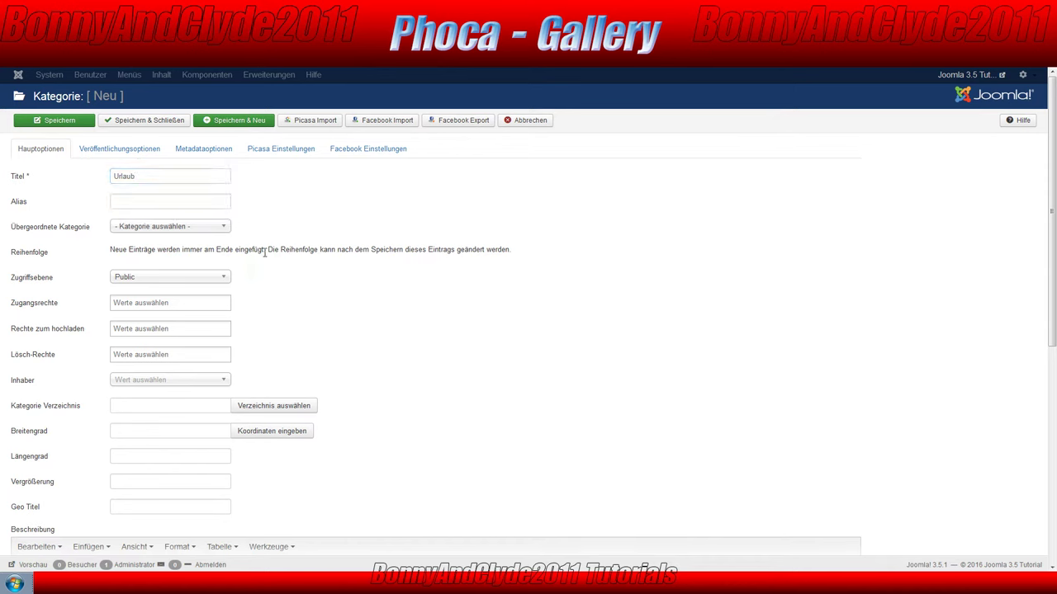
- Examine the title, alias and parent category (Übergeordnete Kategorie) fields of the new category
{"action": "left_click", "coordinate": [130, 205]}
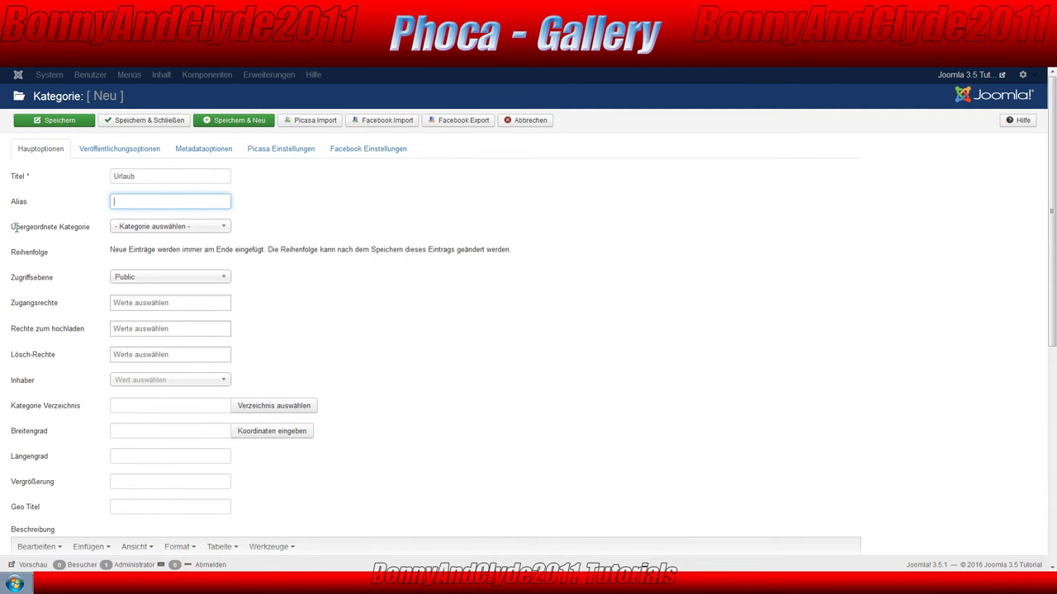
{"action": "left_click", "coordinate": [179, 228]}
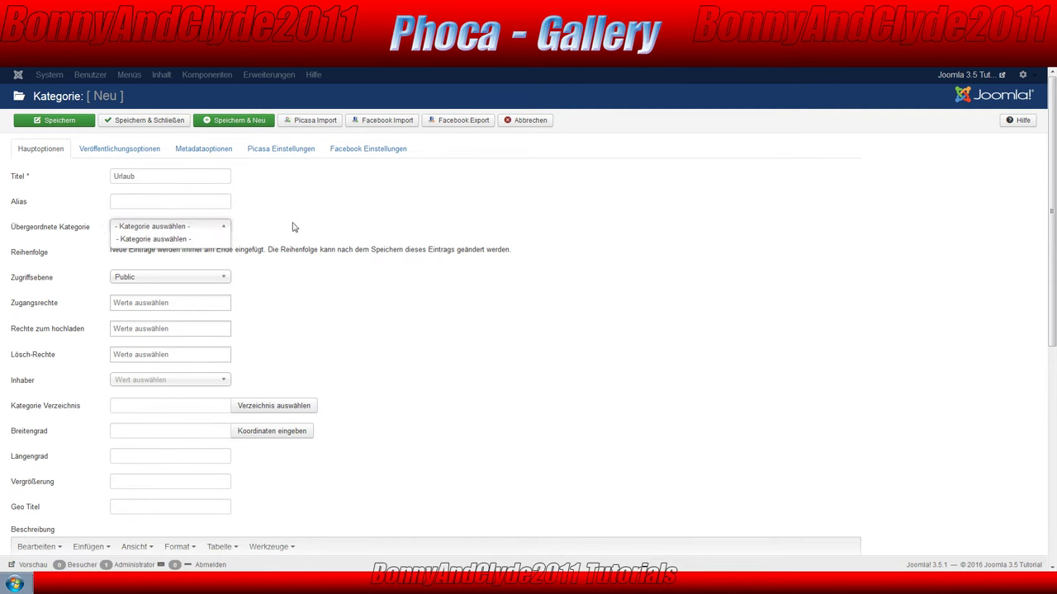
{"action": "left_click", "coordinate": [169, 178]}
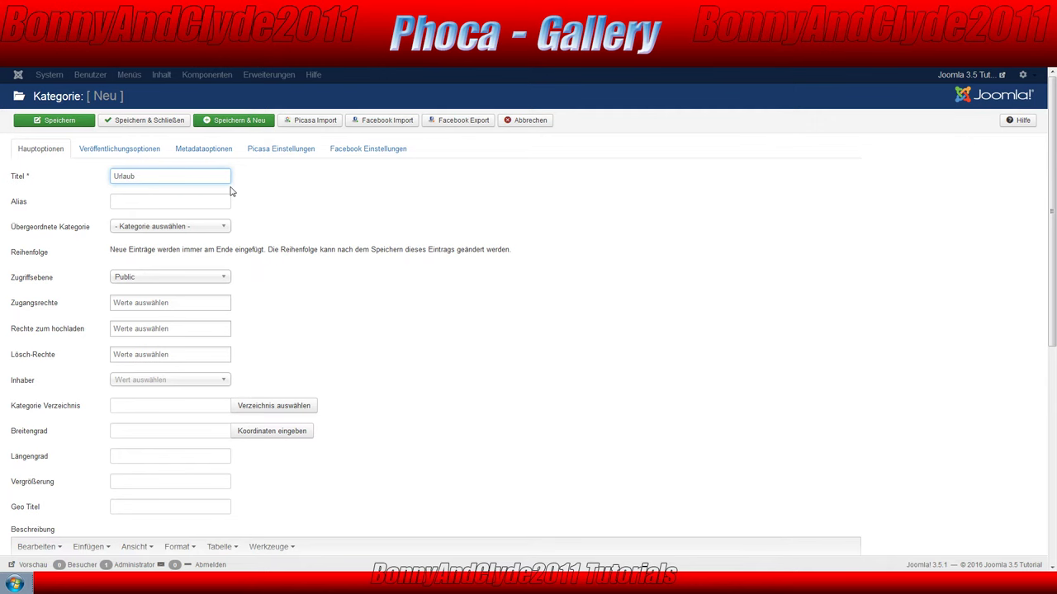
{"action": "left_click", "coordinate": [151, 231]}
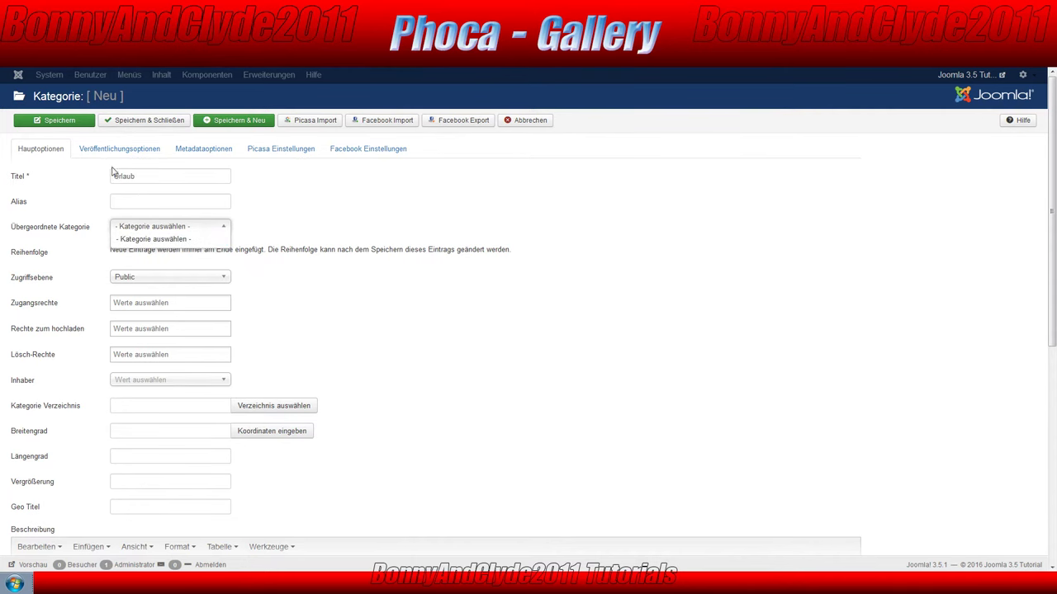
{"action": "left_click", "coordinate": [328, 198]}
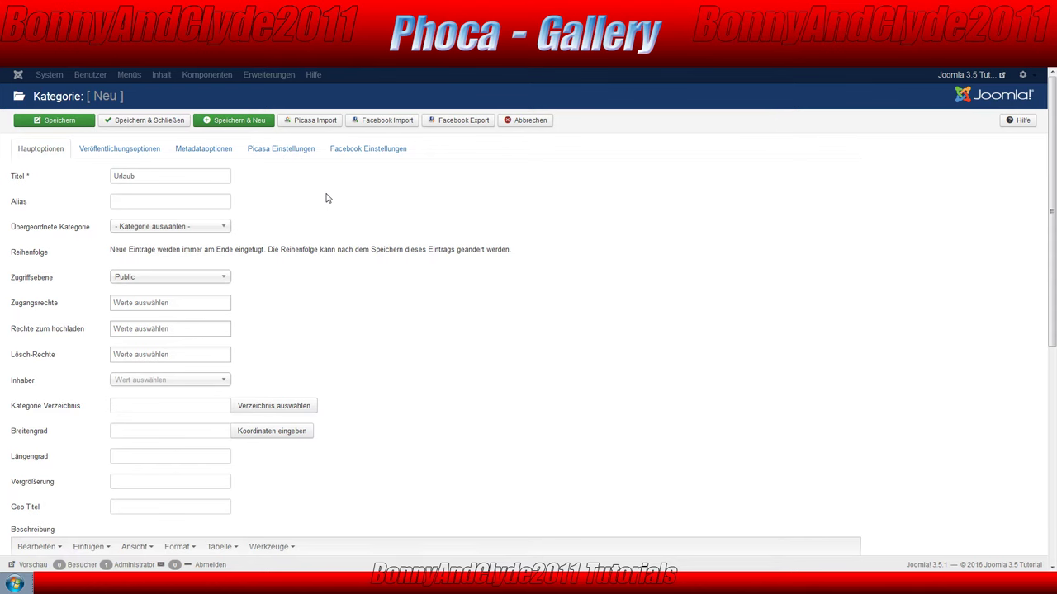
{"action": "left_click", "coordinate": [168, 175]}
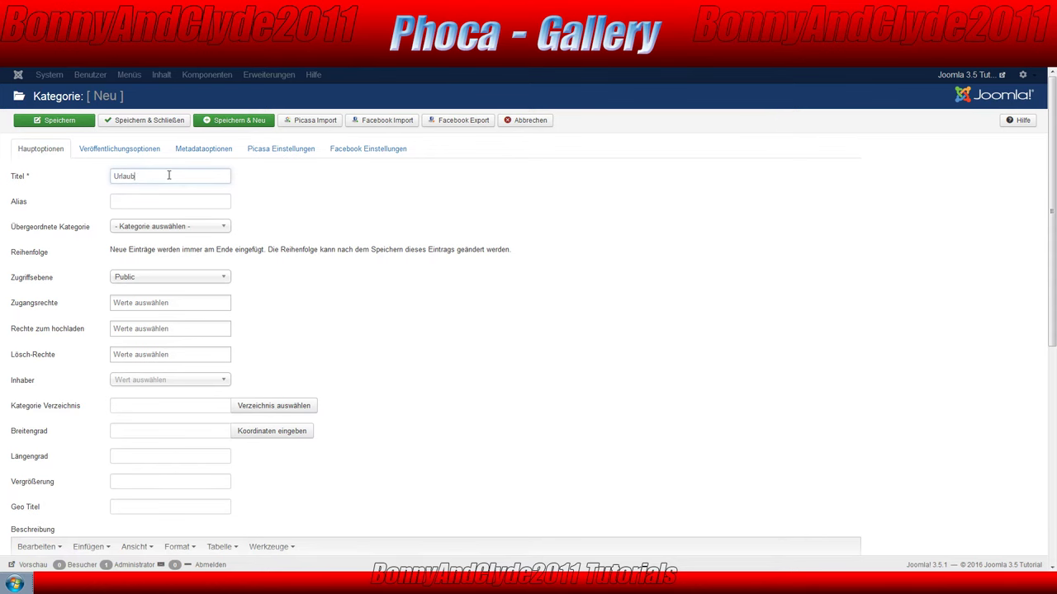
{"action": "left_click", "coordinate": [297, 196]}
{"action": "left_click", "coordinate": [152, 180]}
{"action": "left_click", "coordinate": [336, 202]}
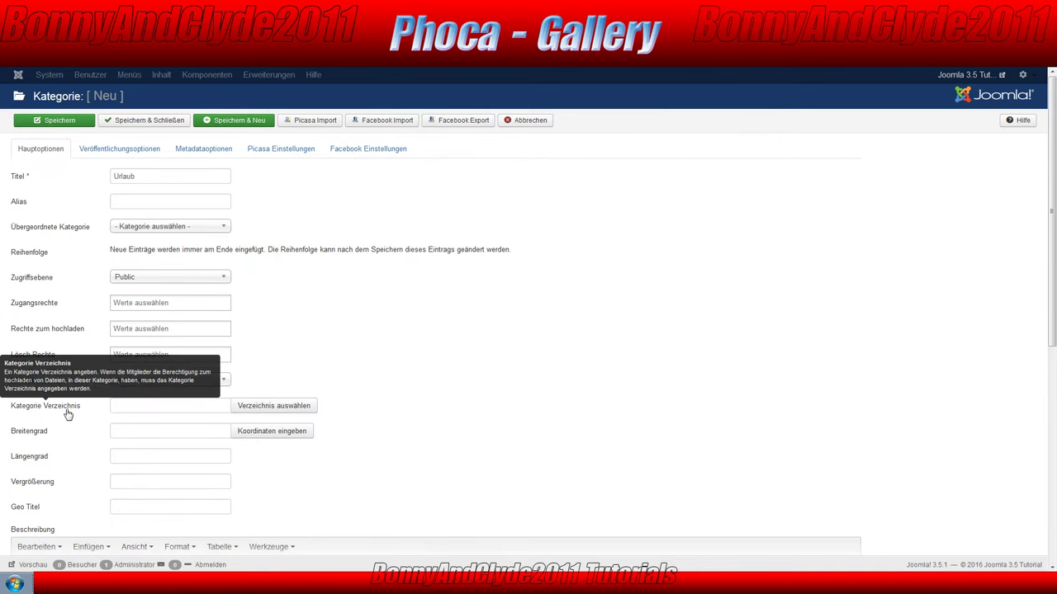
- Create a directory named Urlaub and assign it as the category directory (Kategorie Verzeichnis) of the new category
{"action": "mouse_move", "coordinate": [36, 408]}
{"action": "left_click", "coordinate": [255, 407]}
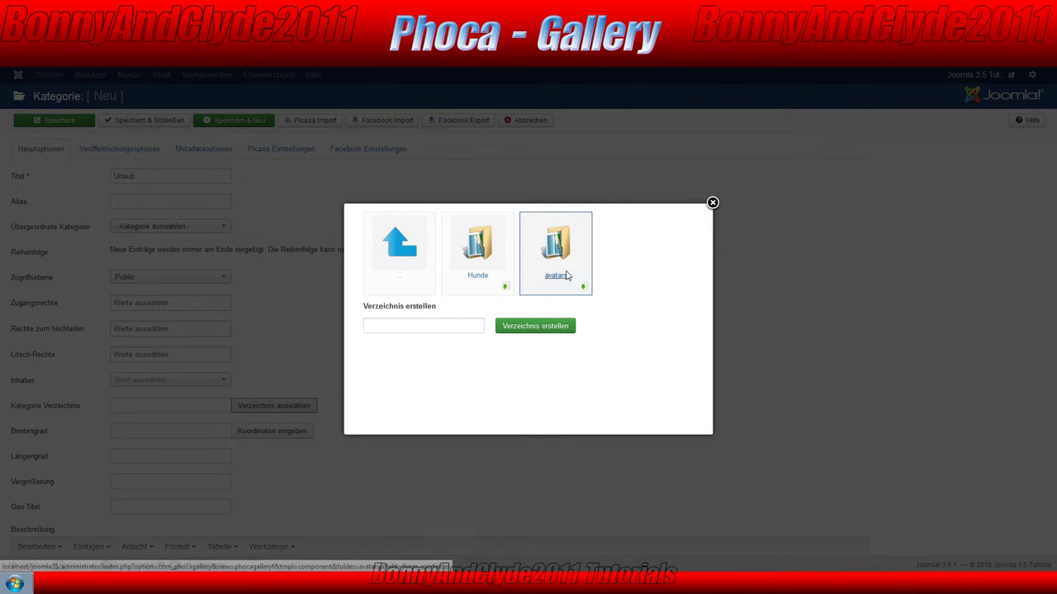
{"action": "left_click", "coordinate": [414, 324]}
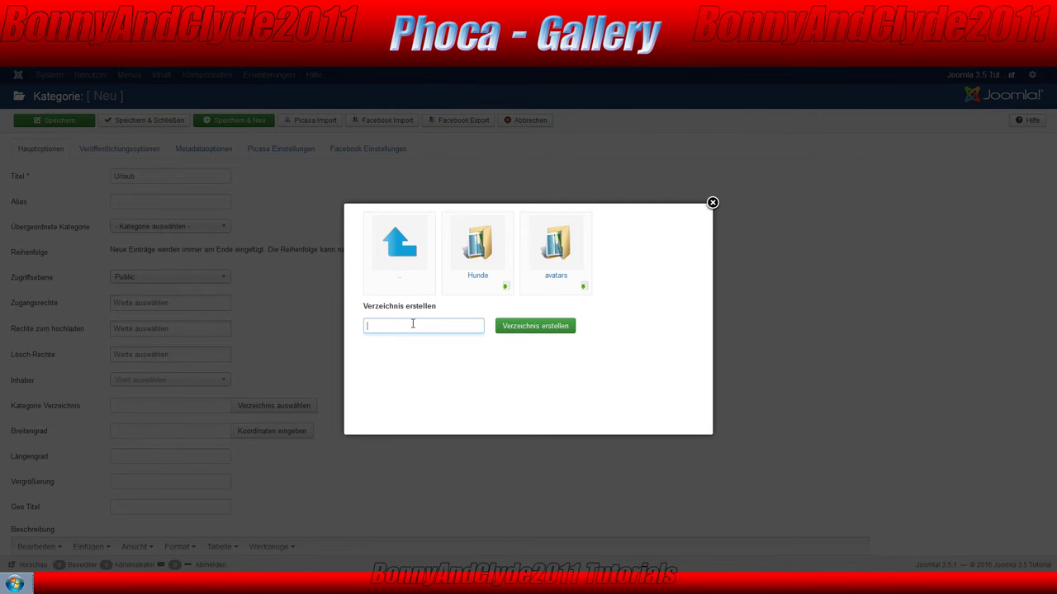
{"action": "type", "text": "Urlaub"}
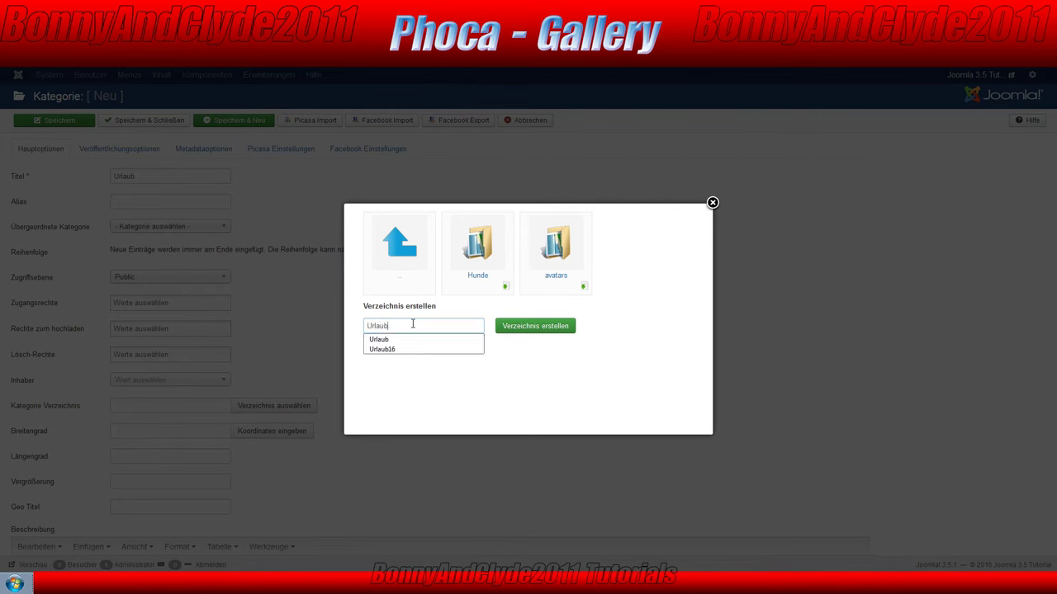
{"action": "left_click", "coordinate": [373, 340]}
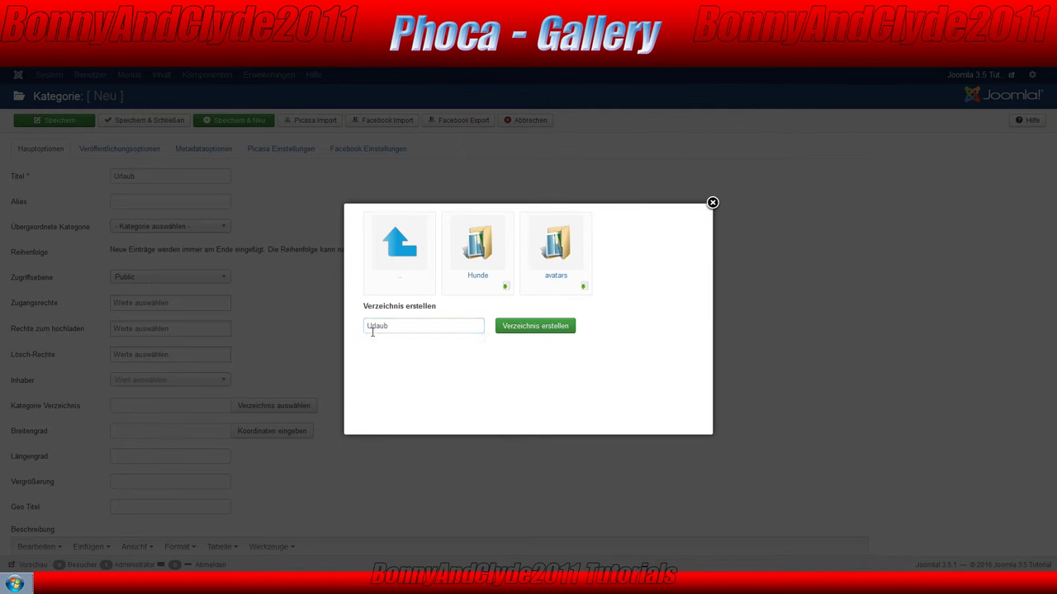
{"action": "left_click", "coordinate": [534, 335]}
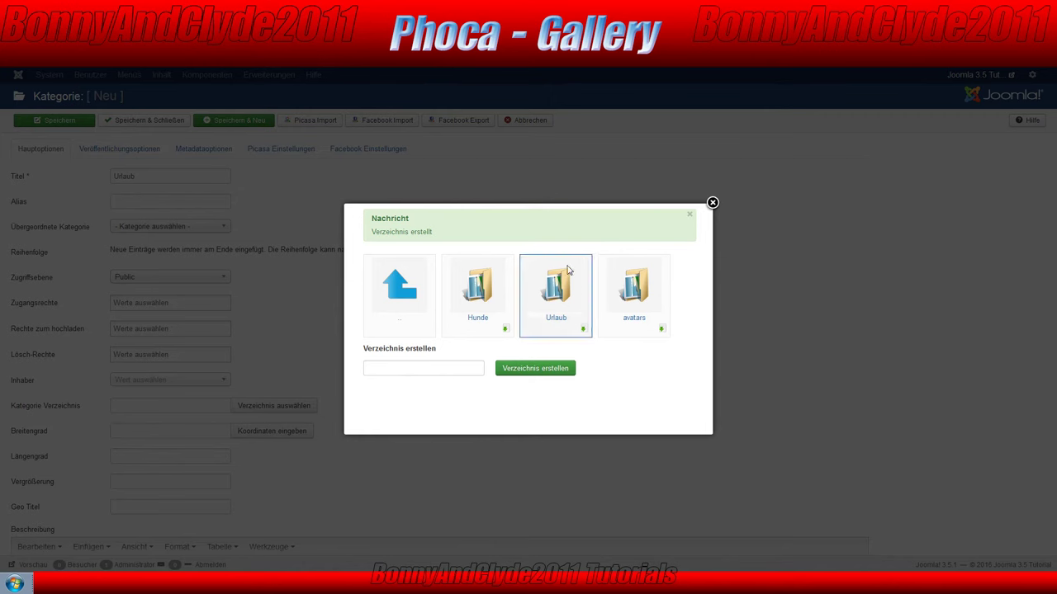
{"action": "left_click", "coordinate": [584, 329]}
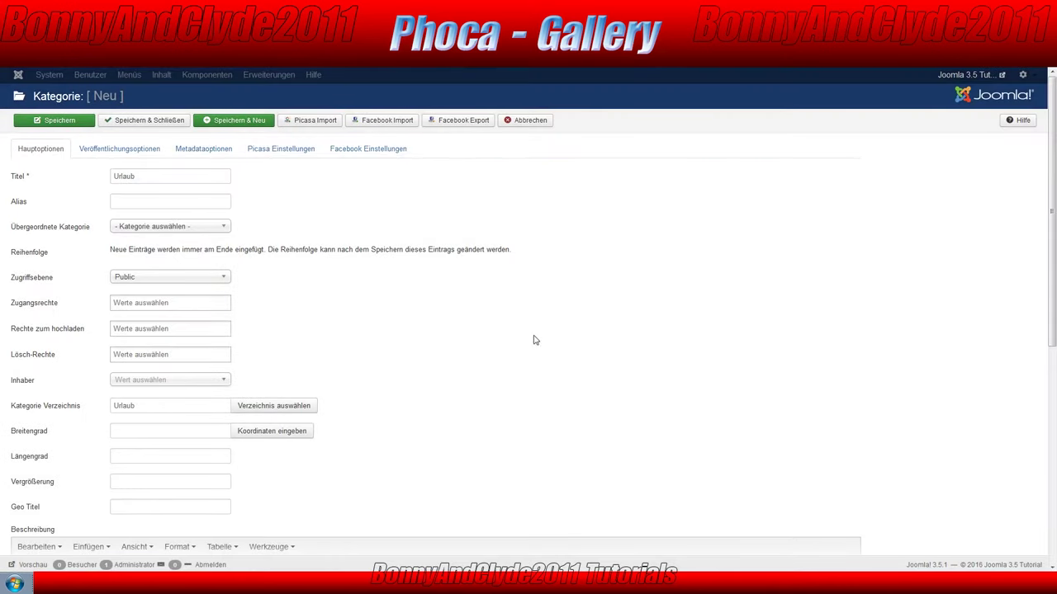
- Check the category directory entry, and save and close the Urlaub category
{"action": "left_click_drag", "start_coordinate": [158, 405], "coordinate": [104, 403]}
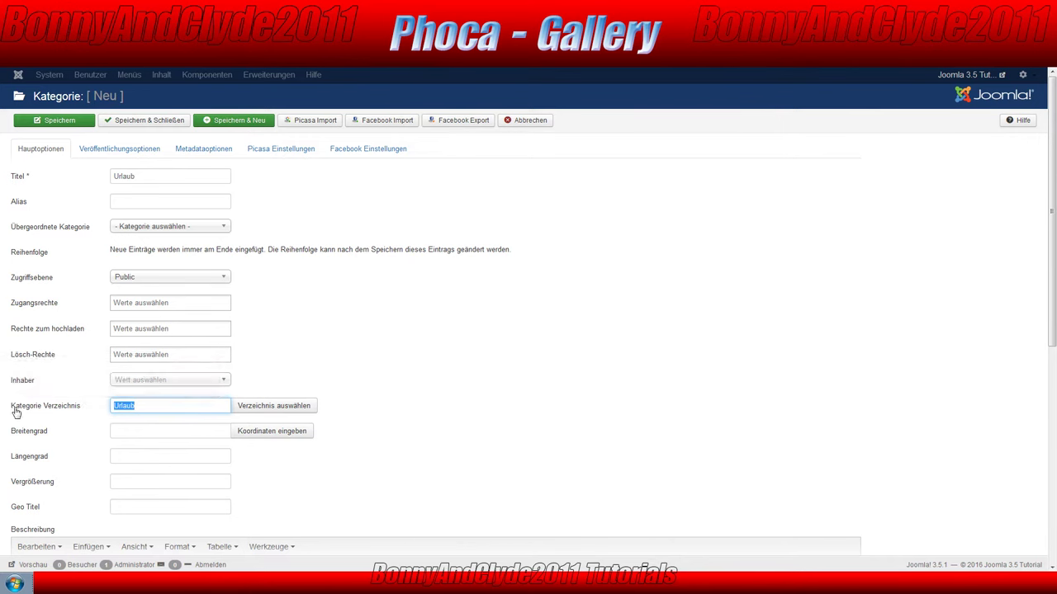
{"action": "left_click", "coordinate": [153, 406]}
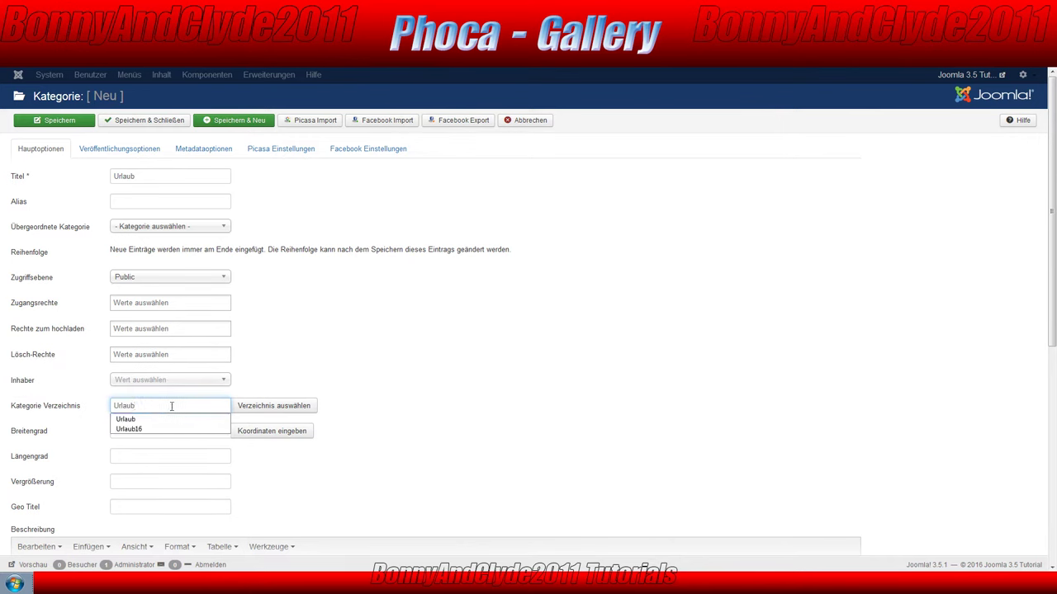
{"action": "left_click_drag", "start_coordinate": [111, 405], "coordinate": [139, 405]}
{"action": "left_click", "coordinate": [165, 406]}
{"action": "left_click", "coordinate": [165, 406]}
{"action": "left_click", "coordinate": [397, 337]}
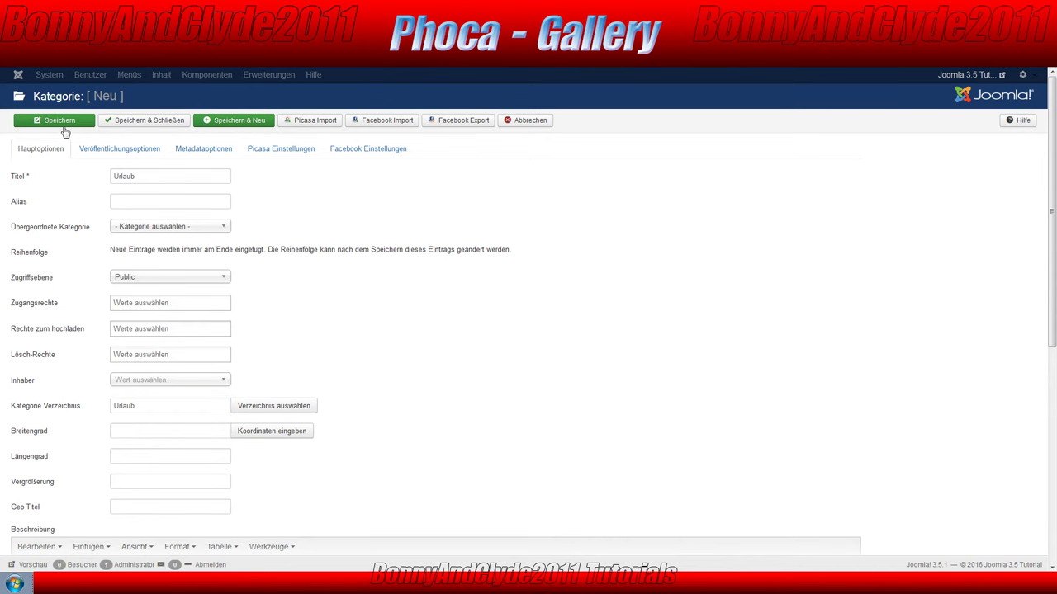
{"action": "left_click", "coordinate": [146, 120]}
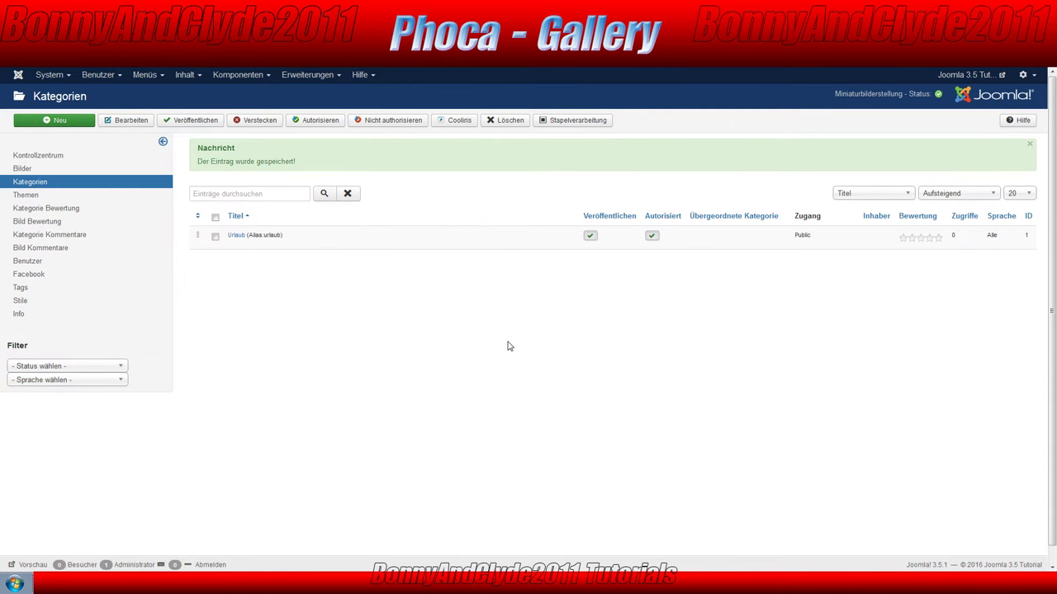
- Start adding multiple images (Mehrfaches hinzufügen) in Phoca Gallery and open the Urlaub folder
{"action": "left_click", "coordinate": [43, 157]}
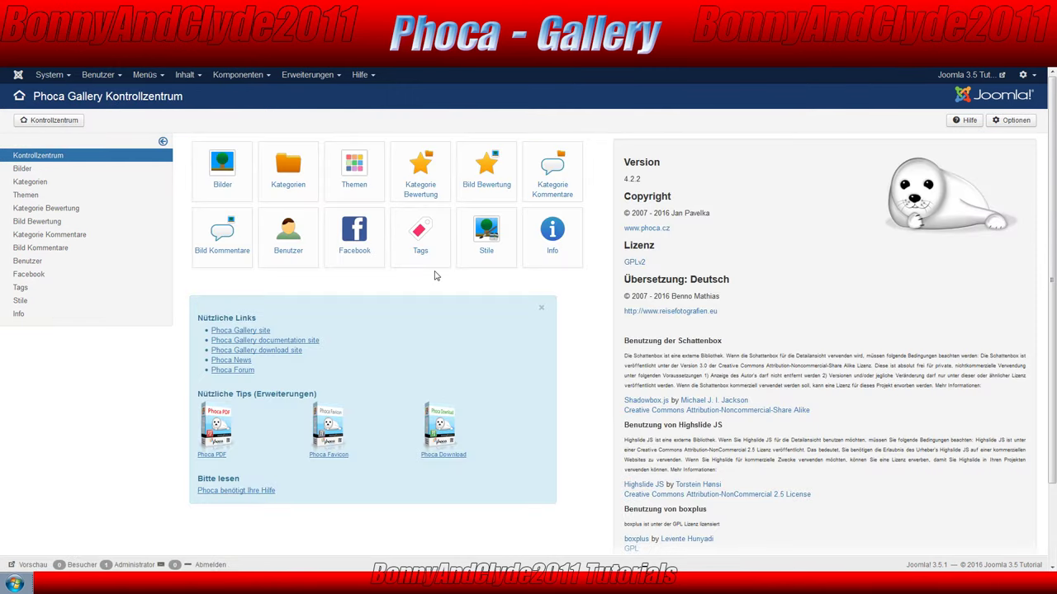
{"action": "left_click", "coordinate": [216, 188]}
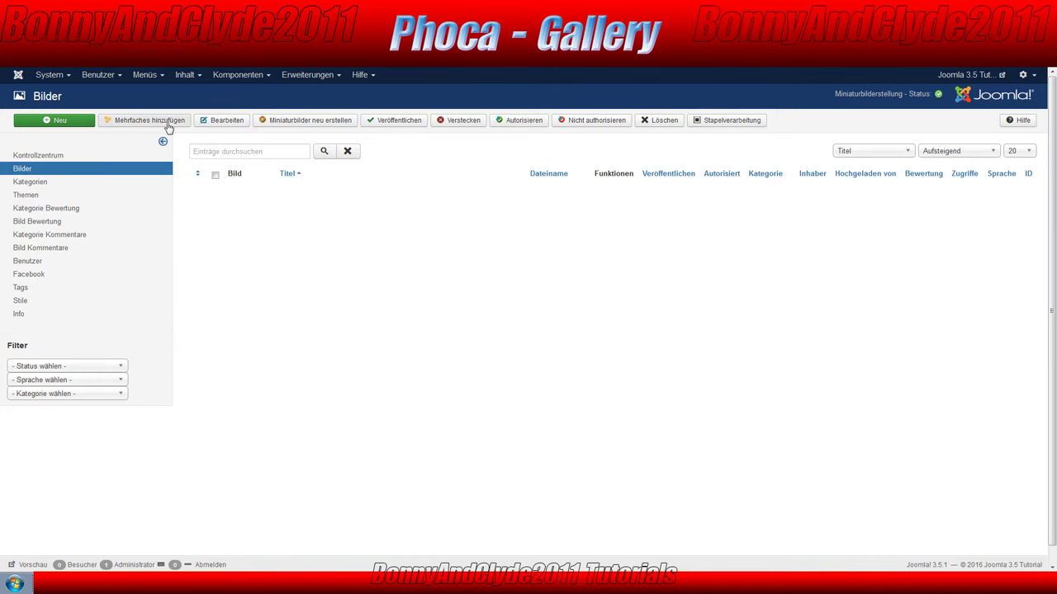
{"action": "left_click", "coordinate": [126, 125]}
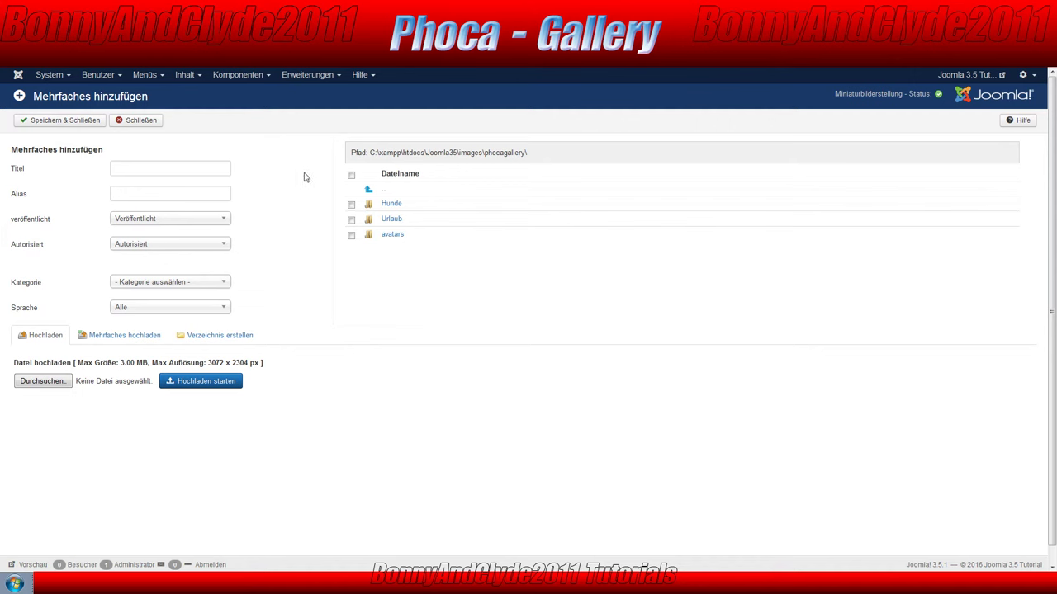
{"action": "left_click", "coordinate": [391, 220]}
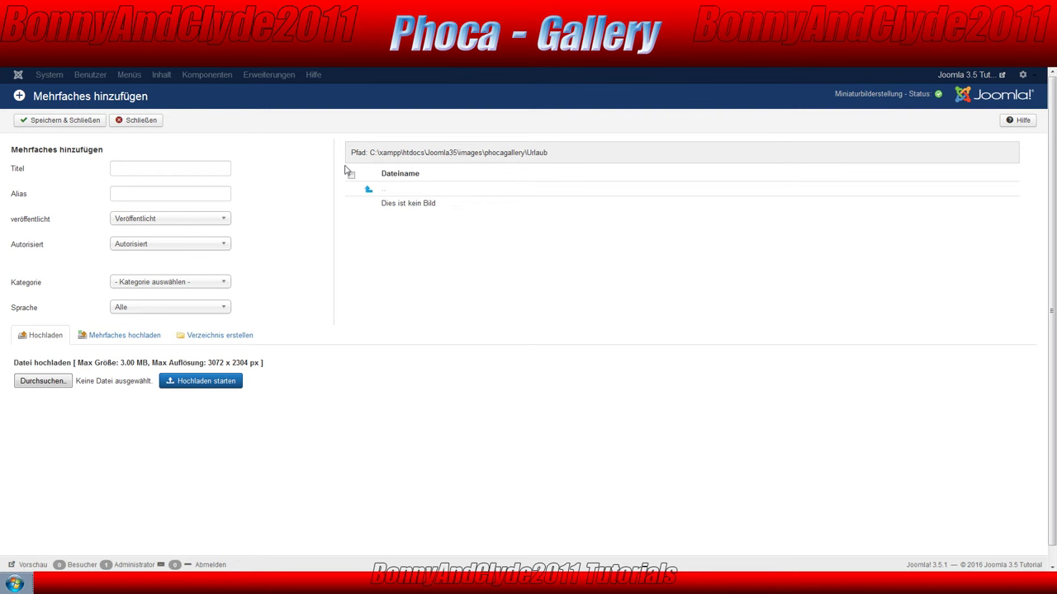
- Upload the six images 001-, 003-, 005-, 006-, 007- and 008-vienna.jpg to the Urlaub folder as a multiple upload
{"action": "left_click", "coordinate": [107, 341]}
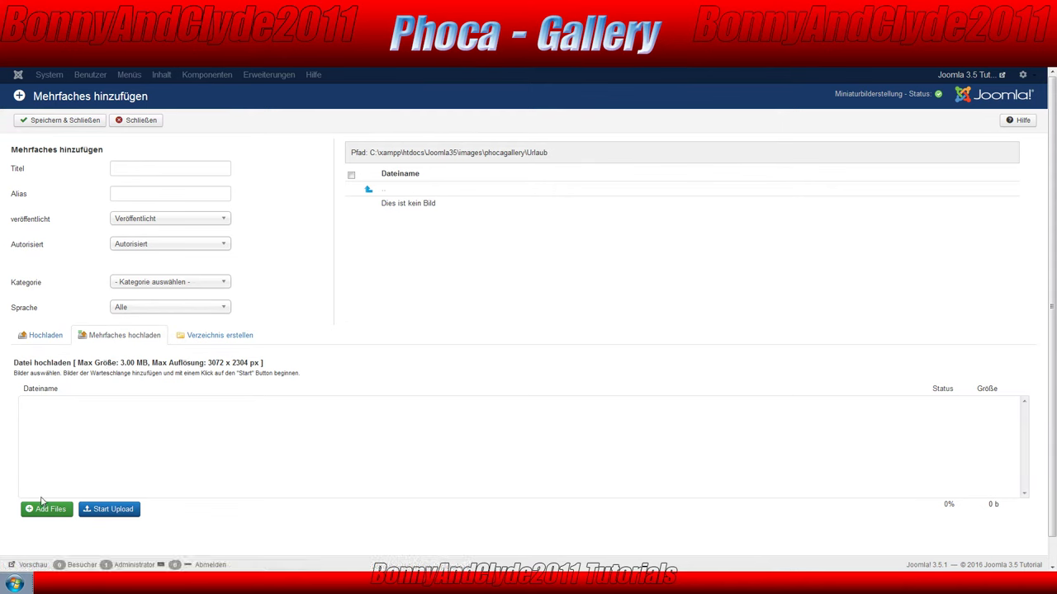
{"action": "left_click", "coordinate": [48, 508]}
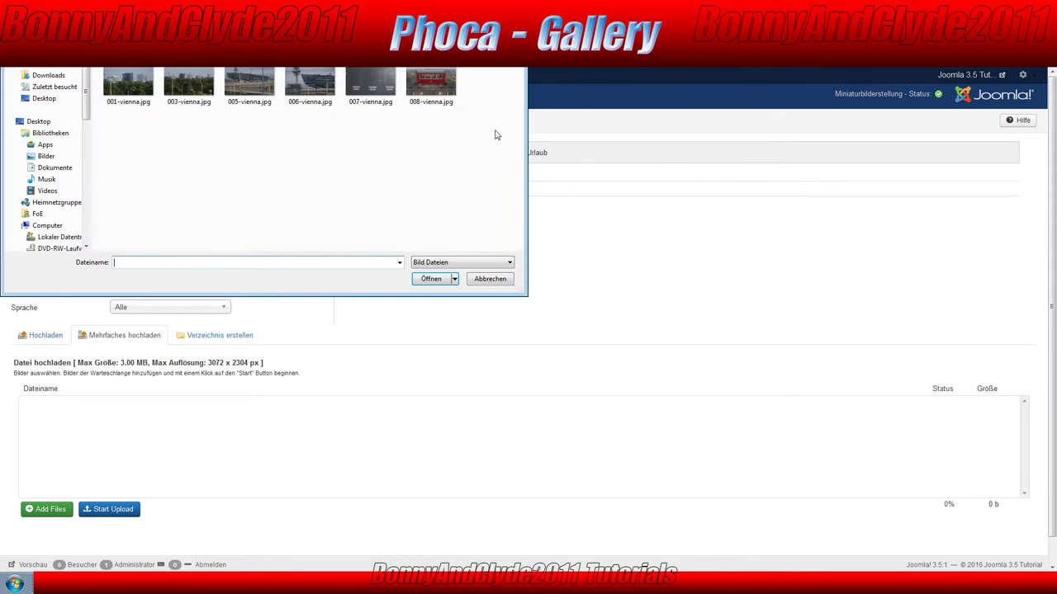
{"action": "left_click_drag", "start_coordinate": [477, 141], "coordinate": [114, 73]}
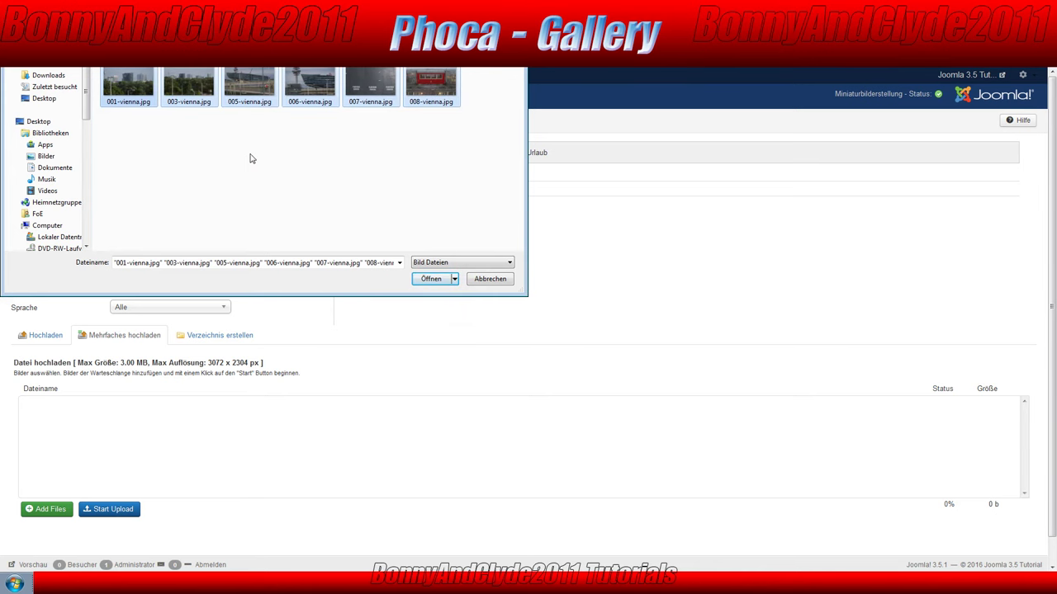
{"action": "key", "text": "Return"}
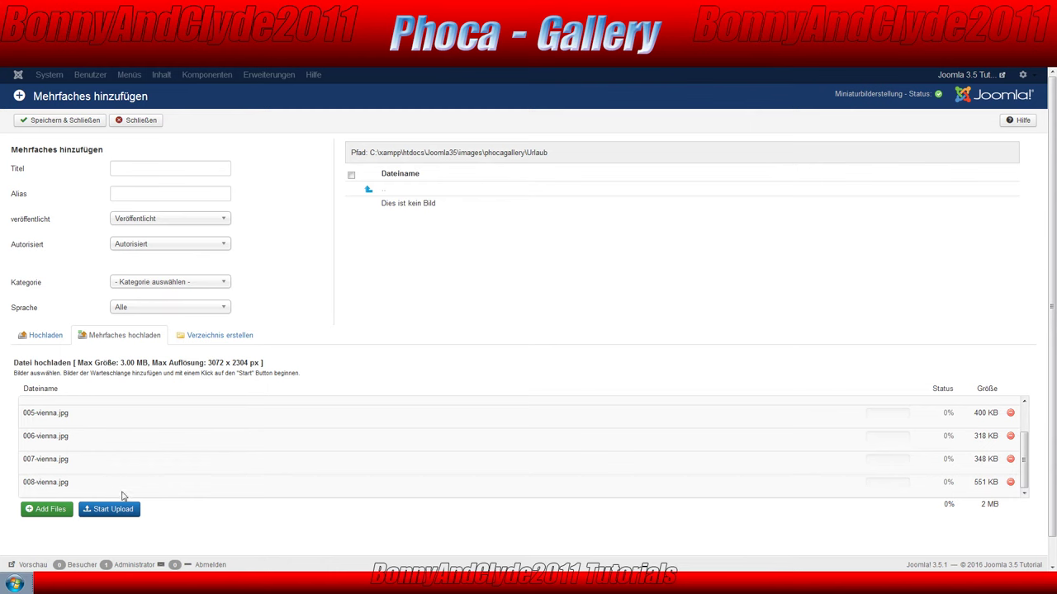
{"action": "left_click", "coordinate": [110, 512]}
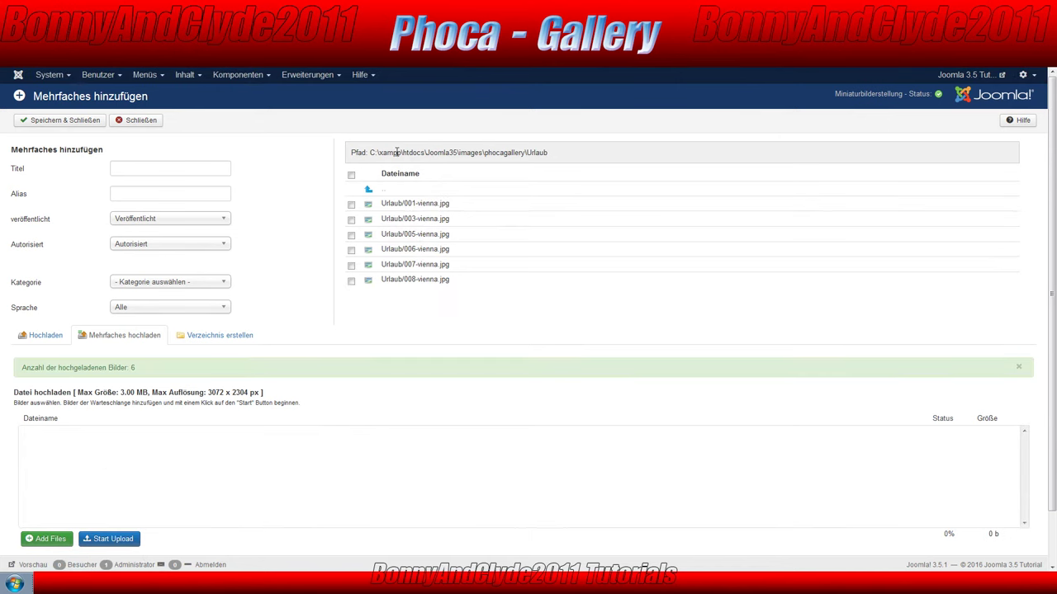
- Examine the storage path images\phocagallery\Urlaub and the list of uploaded image files
{"action": "left_click_drag", "start_coordinate": [397, 153], "coordinate": [537, 157]}
{"action": "left_click", "coordinate": [464, 155]}
{"action": "left_click_drag", "start_coordinate": [460, 153], "coordinate": [553, 156]}
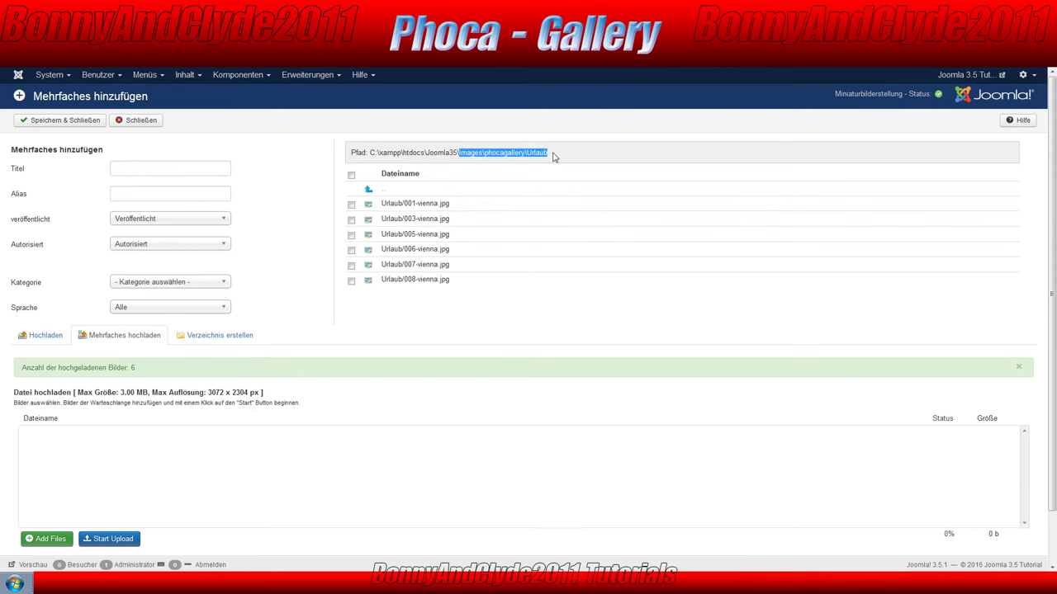
{"action": "left_click", "coordinate": [554, 157]}
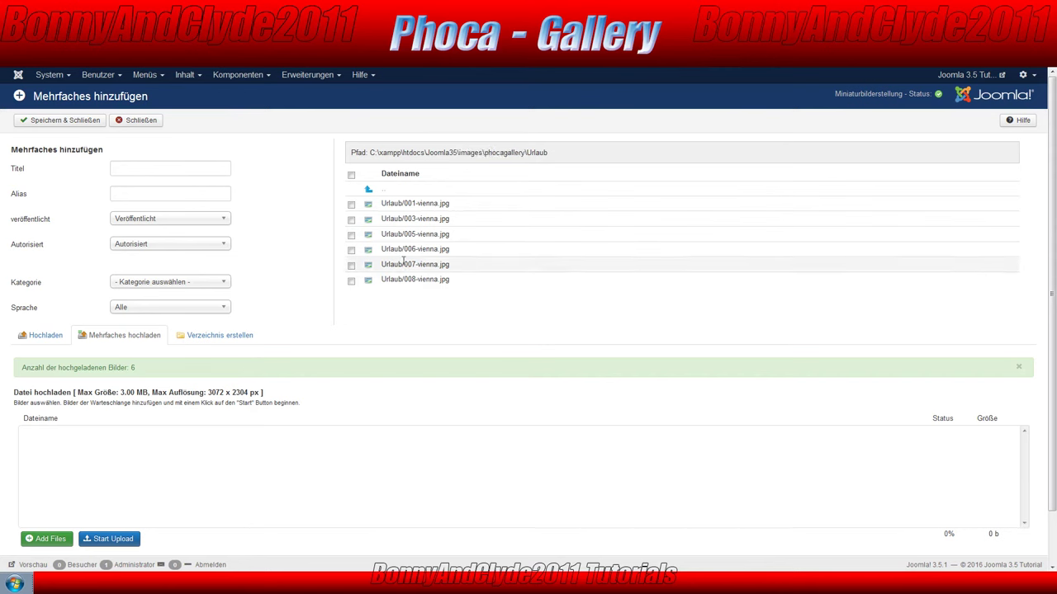
{"action": "double_click", "coordinate": [413, 203]}
{"action": "left_click_drag", "start_coordinate": [413, 203], "coordinate": [465, 238]}
{"action": "left_click", "coordinate": [139, 169]}
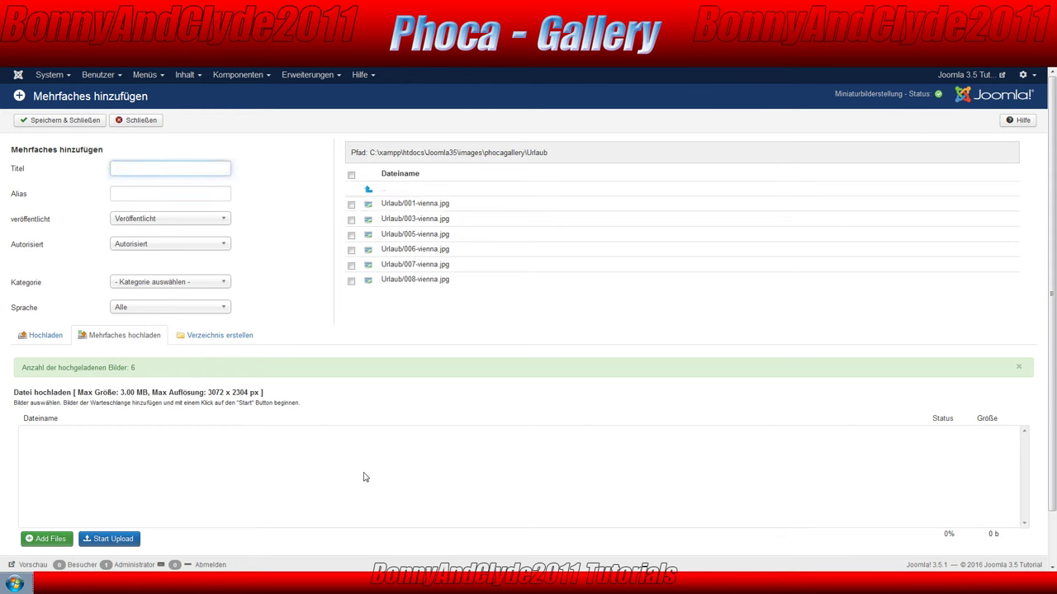
- Select all uploaded Vienna images and set their common title to Urlaub in Wien
{"action": "left_click", "coordinate": [351, 175]}
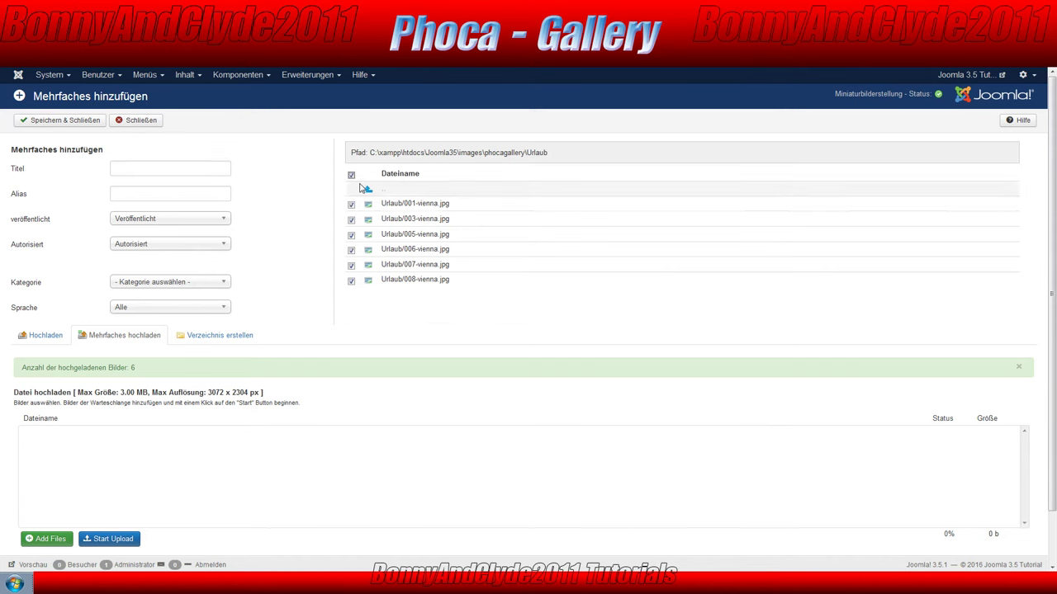
{"action": "left_click", "coordinate": [146, 171]}
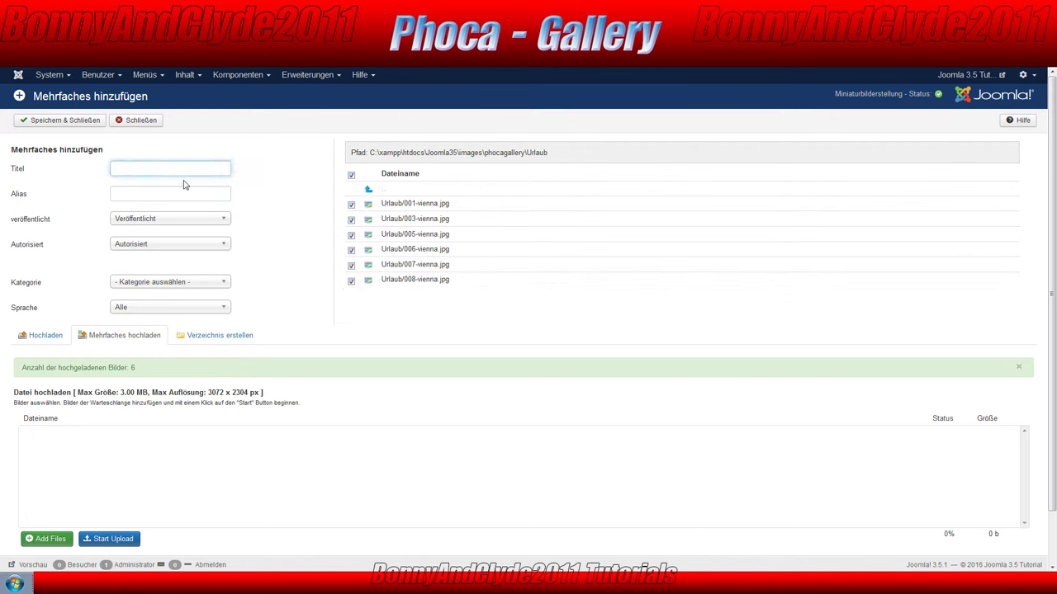
{"action": "type", "text": "Url"}
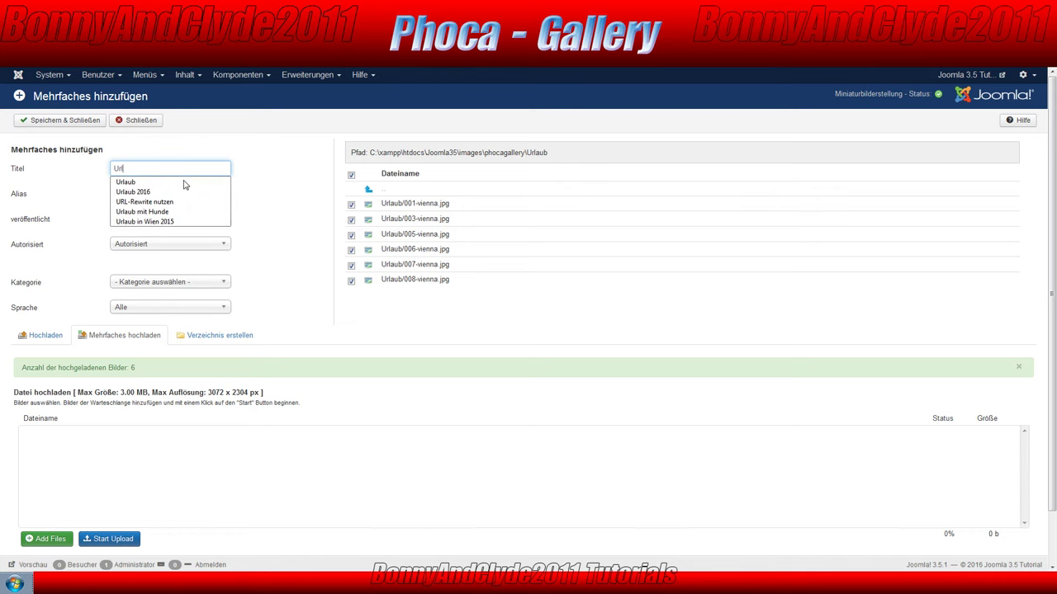
{"action": "type", "text": "aub in Wien"}
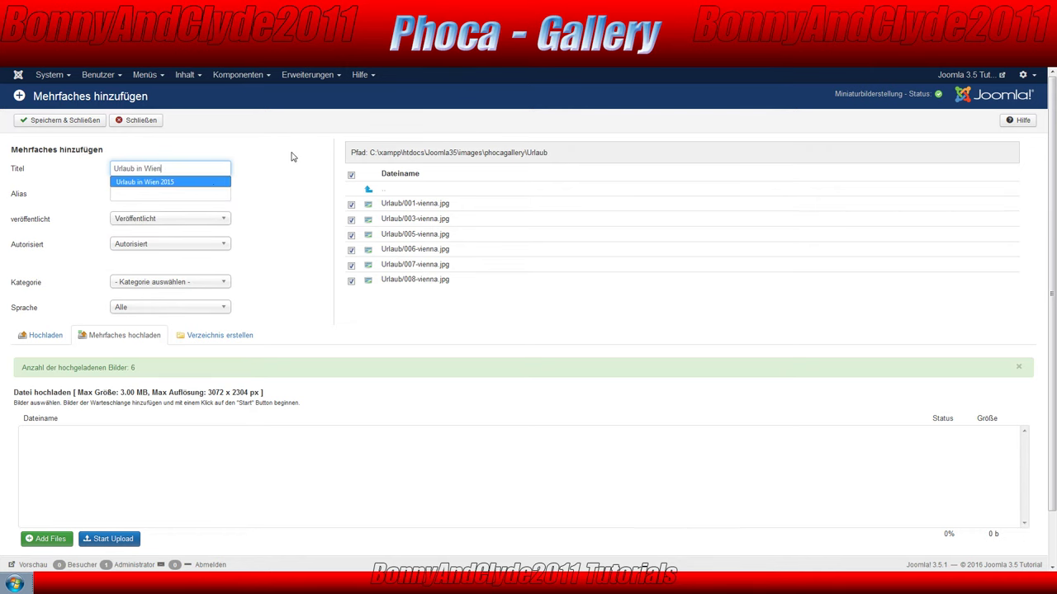
{"action": "left_click", "coordinate": [292, 158]}
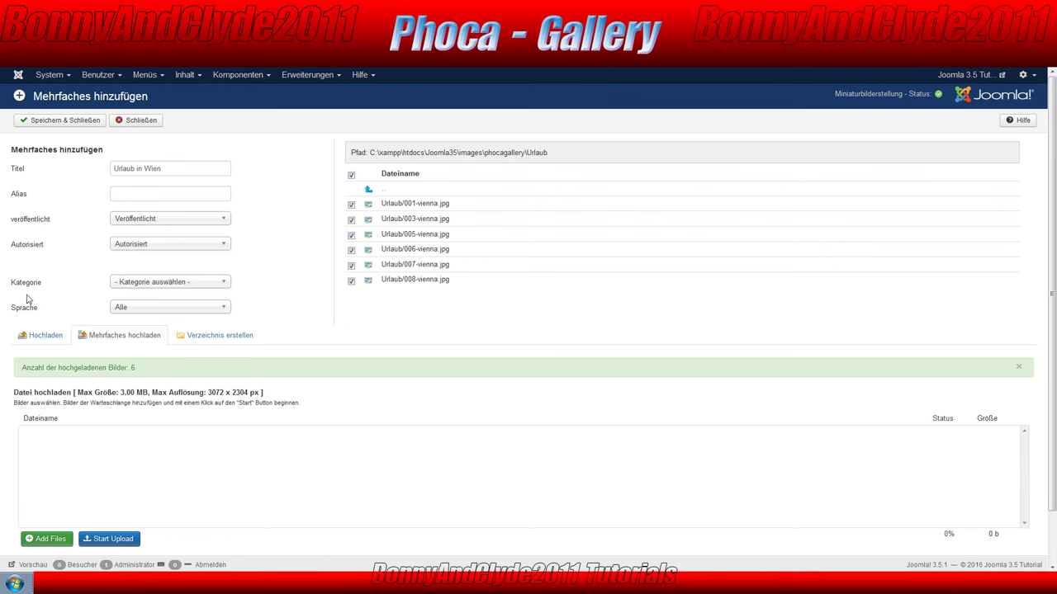
- Assign the selected images to the Urlaub category, and save and close the multiple addition
{"action": "left_click", "coordinate": [138, 284]}
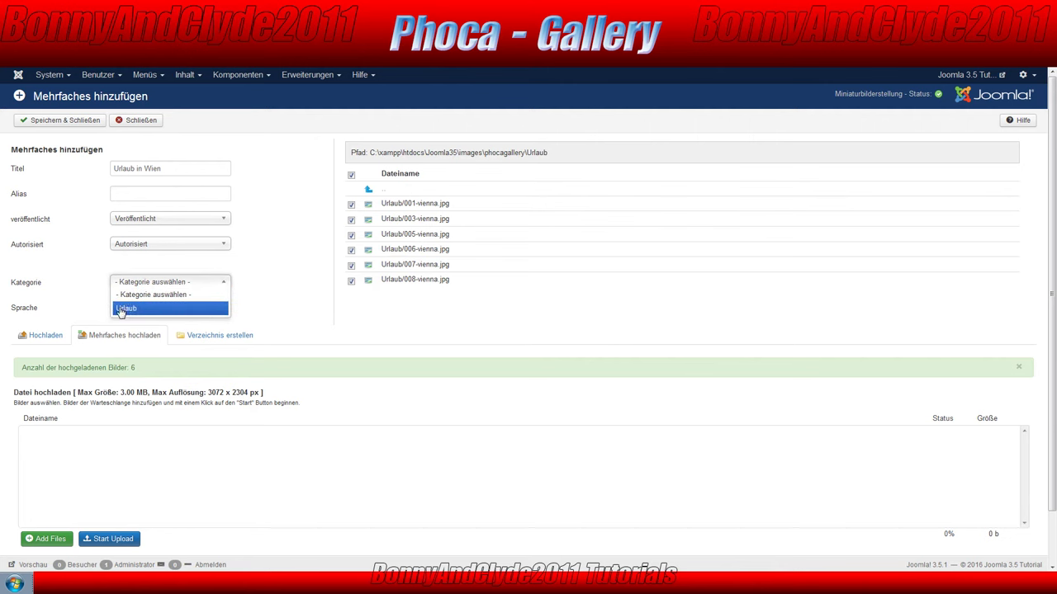
{"action": "left_click", "coordinate": [136, 308]}
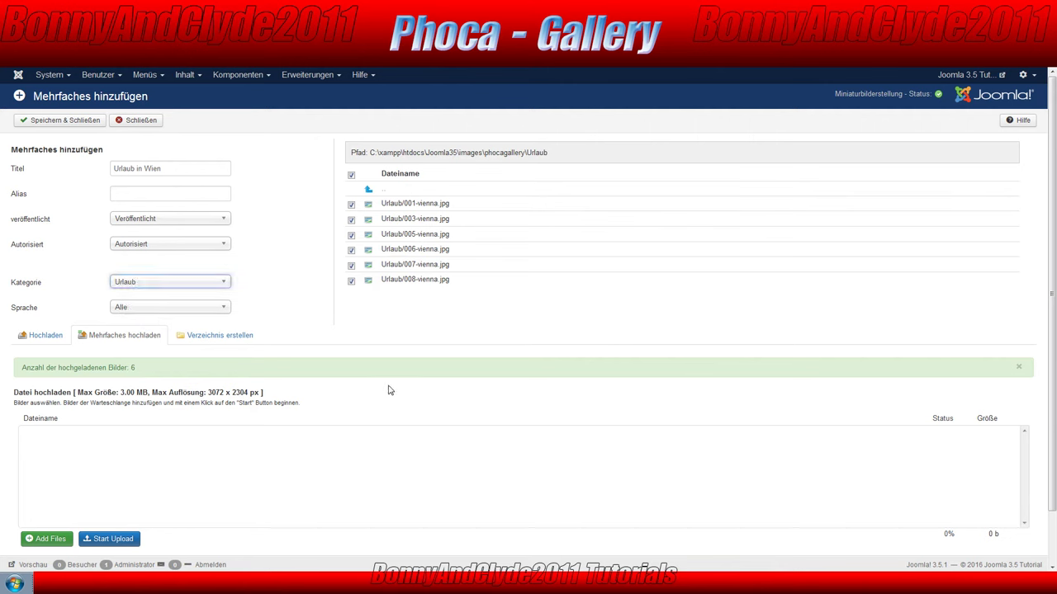
{"action": "left_click", "coordinate": [71, 125]}
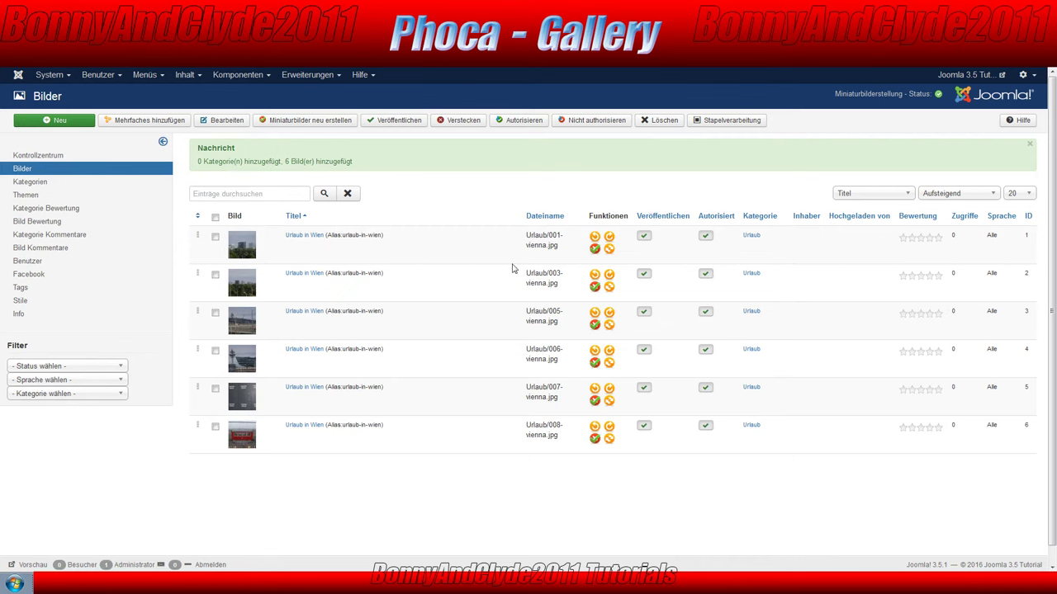
- Examine the file name entry of the first image in the image list
{"action": "left_click_drag", "start_coordinate": [535, 235], "coordinate": [564, 252]}
{"action": "left_click", "coordinate": [537, 236]}
{"action": "double_click", "coordinate": [528, 235]}
{"action": "left_click_drag", "start_coordinate": [547, 235], "coordinate": [562, 251]}
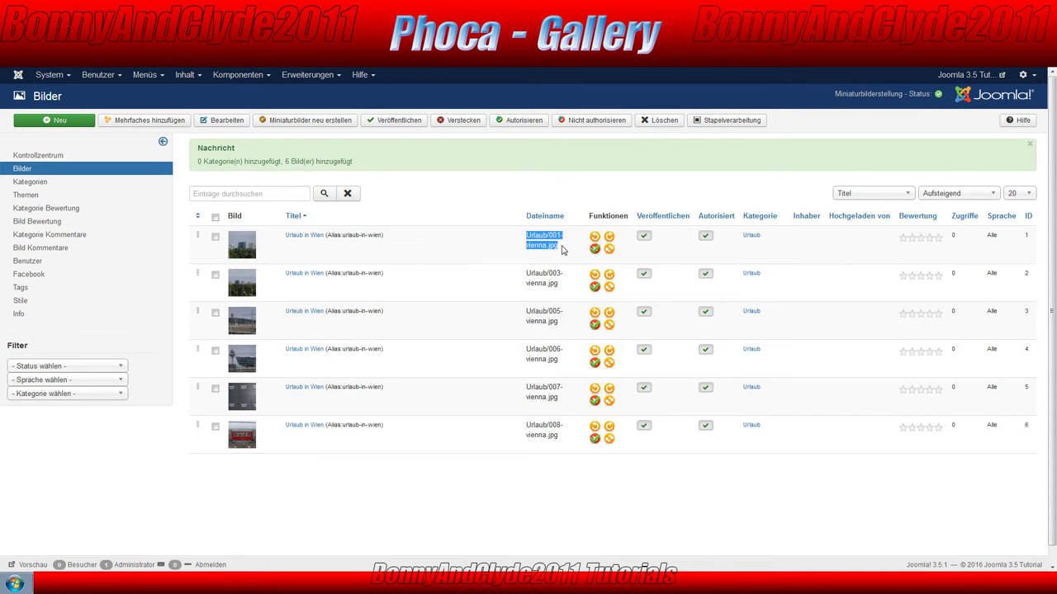
- Try the rotate functions on the 001-vienna.jpg image, turning it one way and back again
{"action": "left_click_drag", "start_coordinate": [592, 215], "coordinate": [617, 217]}
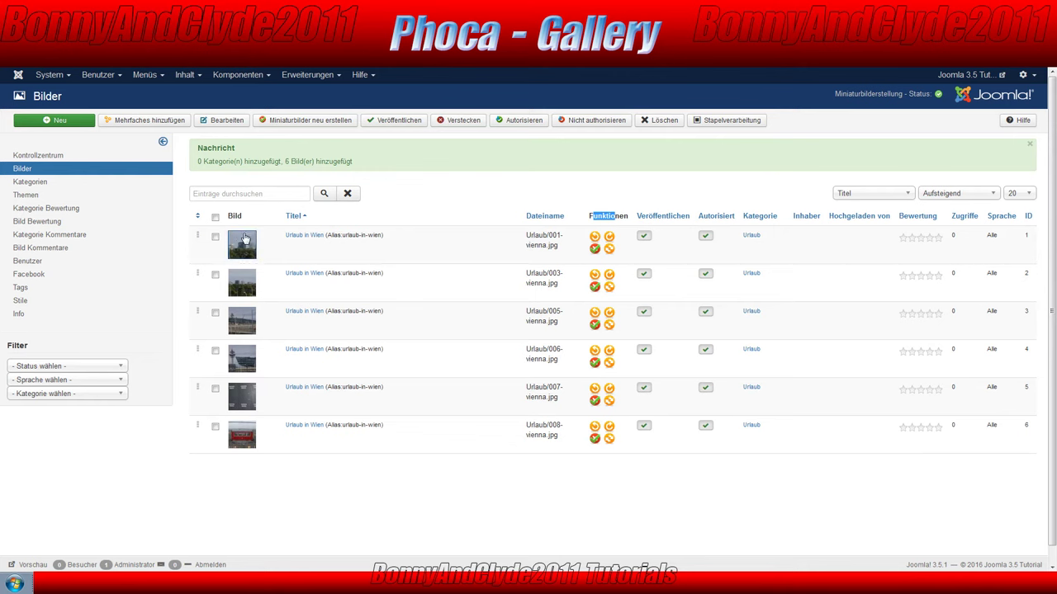
{"action": "left_click", "coordinate": [596, 237]}
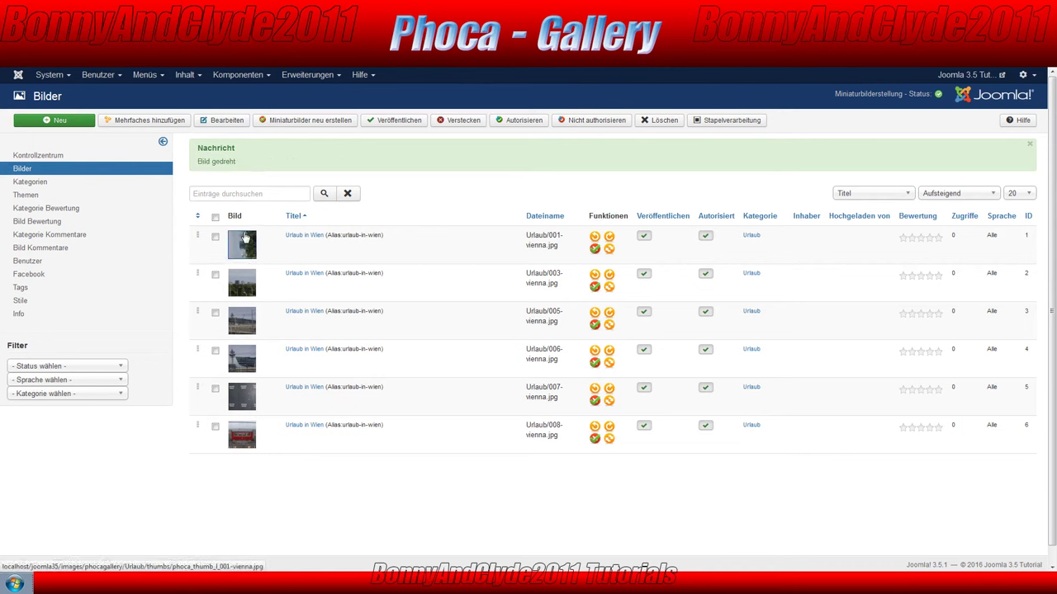
{"action": "left_click", "coordinate": [608, 238]}
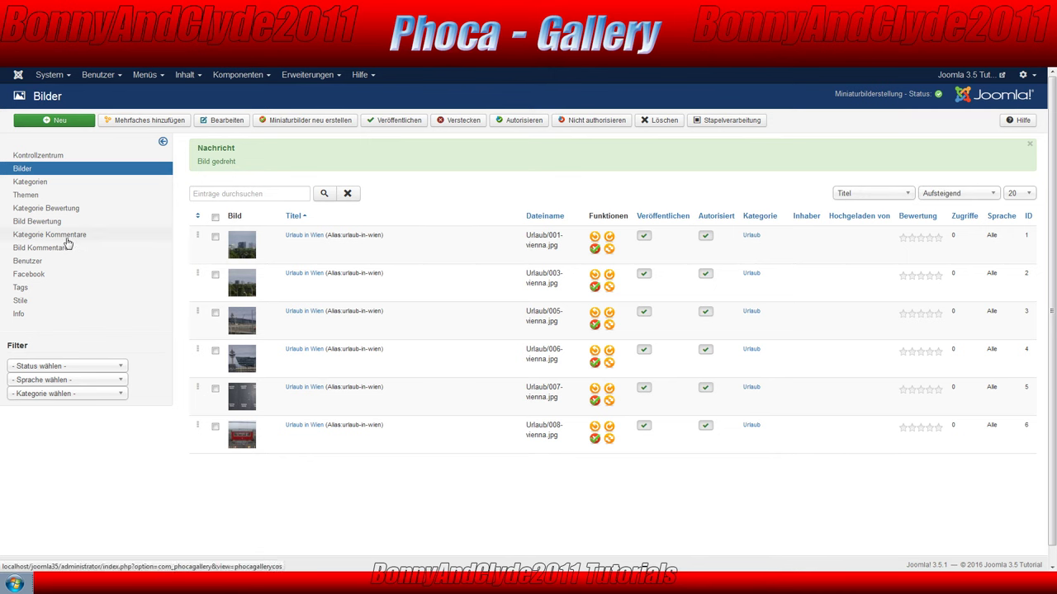
- Create a new menu entry in the Main Menu and title it Bilder
{"action": "left_click", "coordinate": [146, 75]}
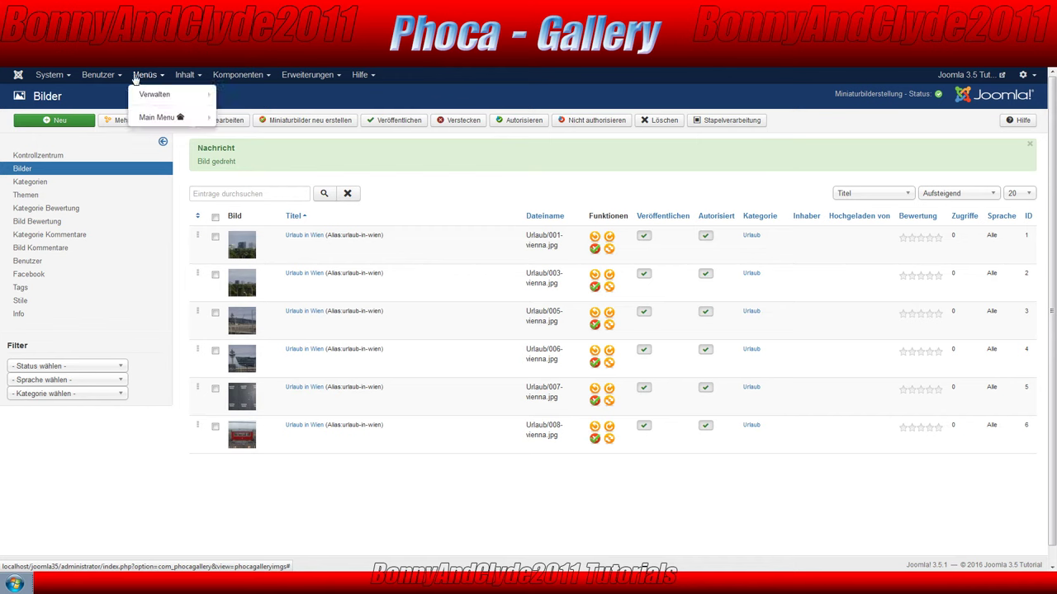
{"action": "mouse_move", "coordinate": [142, 120]}
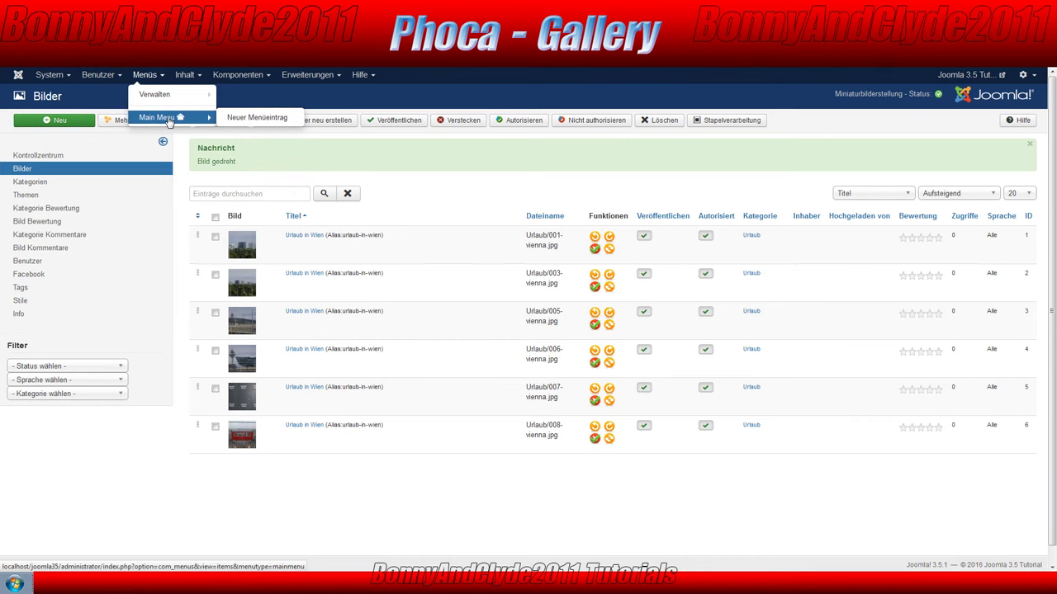
{"action": "left_click", "coordinate": [244, 120]}
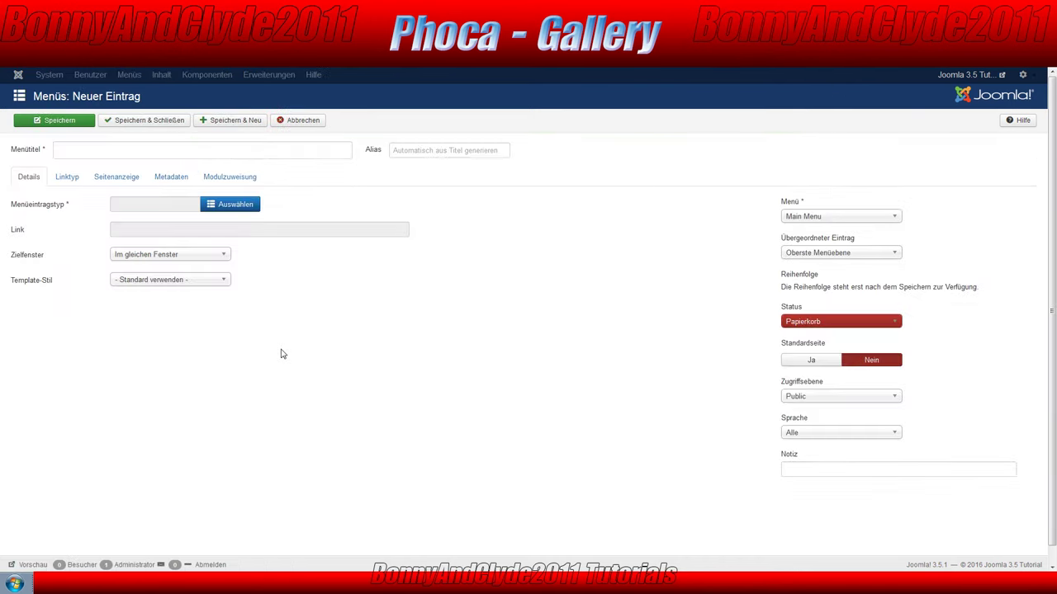
{"action": "left_click", "coordinate": [93, 152]}
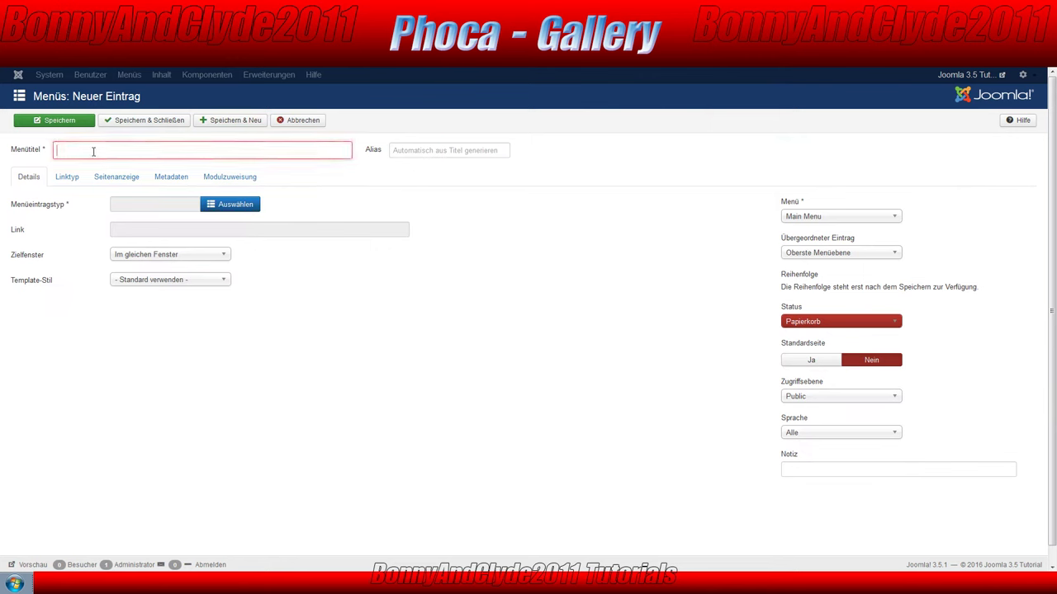
{"action": "type", "text": "Bi"}
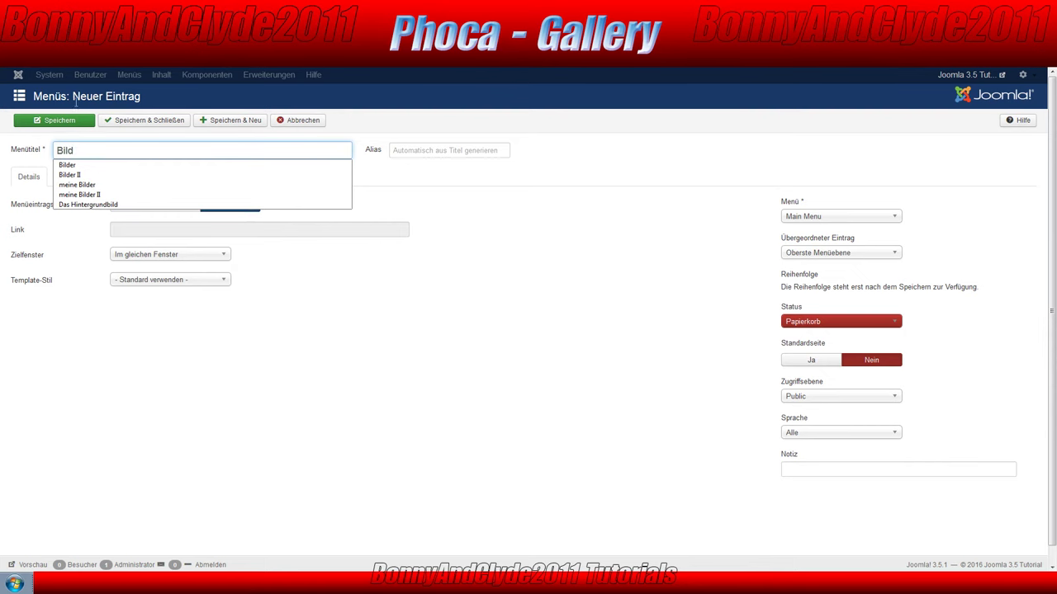
{"action": "type", "text": "ld"}
{"action": "left_click", "coordinate": [85, 165]}
{"action": "left_click", "coordinate": [92, 241]}
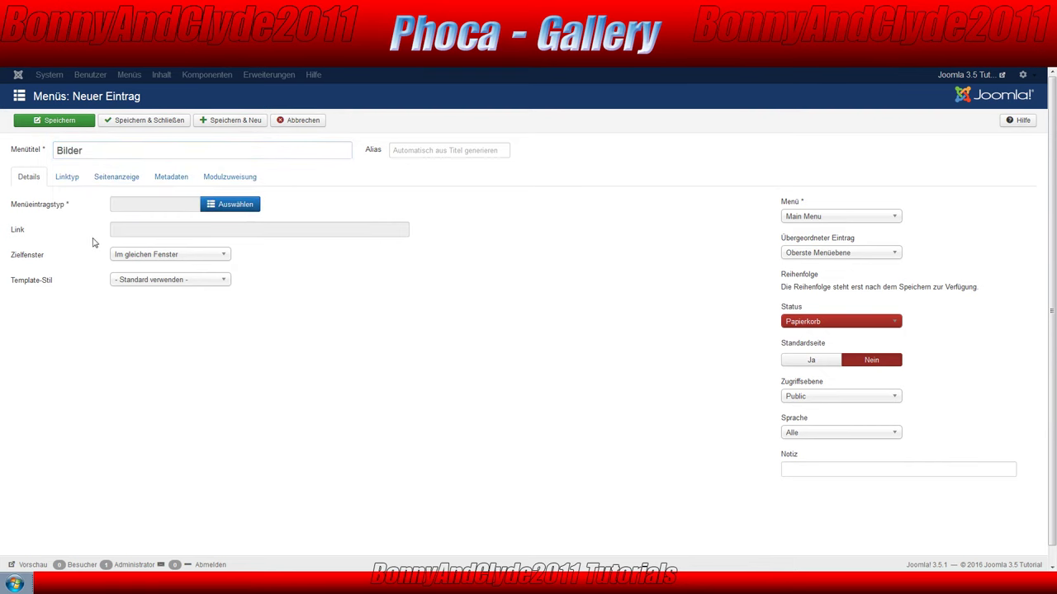
- Set the entry's type to Phoca Gallery's Liste der Kategorien (Kategorien Ansicht) and its status to Veröffentlicht
{"action": "left_click", "coordinate": [220, 204]}
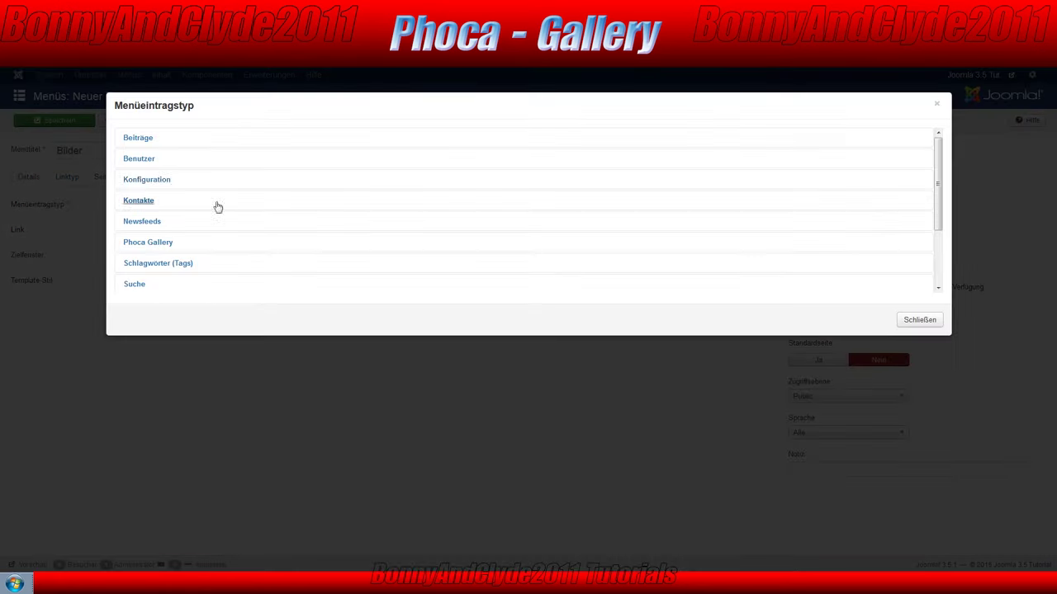
{"action": "left_click", "coordinate": [149, 243]}
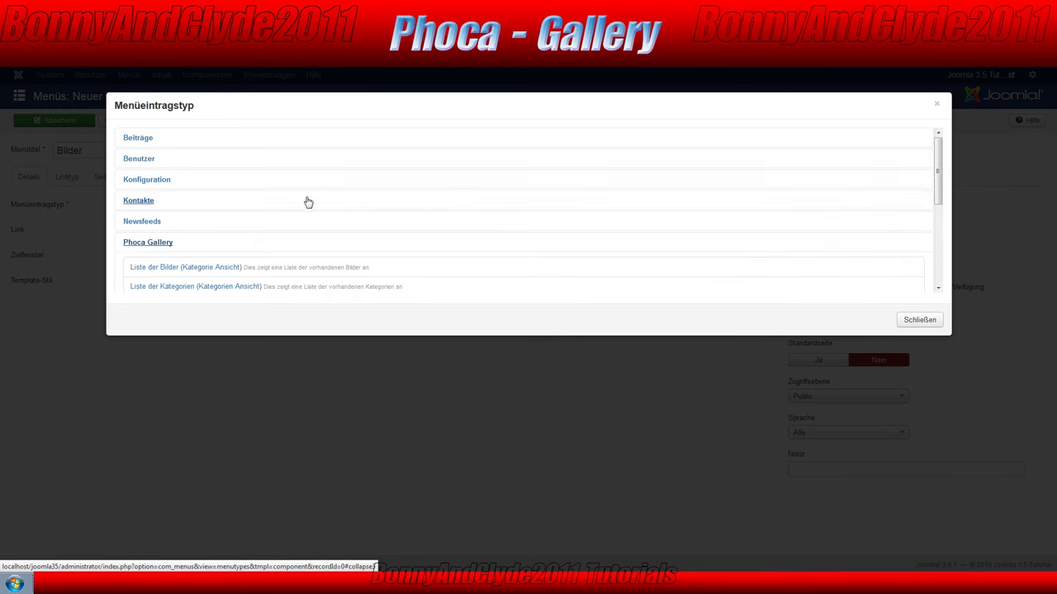
{"action": "scroll", "coordinate": [306, 203], "scroll_direction": "down", "scroll_amount": 3}
{"action": "scroll", "coordinate": [273, 201], "scroll_direction": "up", "scroll_amount": 1}
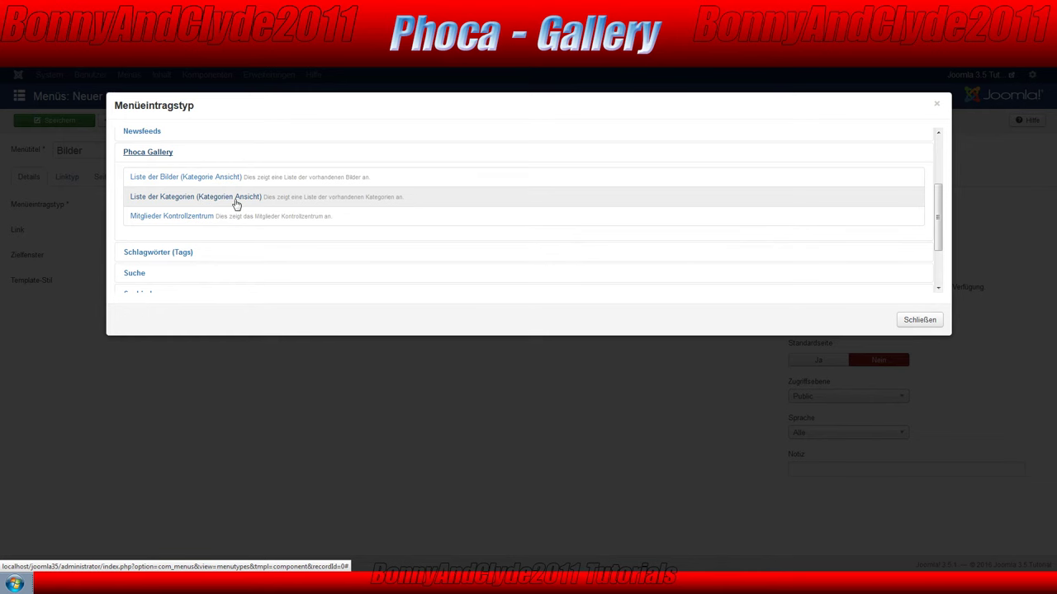
{"action": "left_click", "coordinate": [139, 201]}
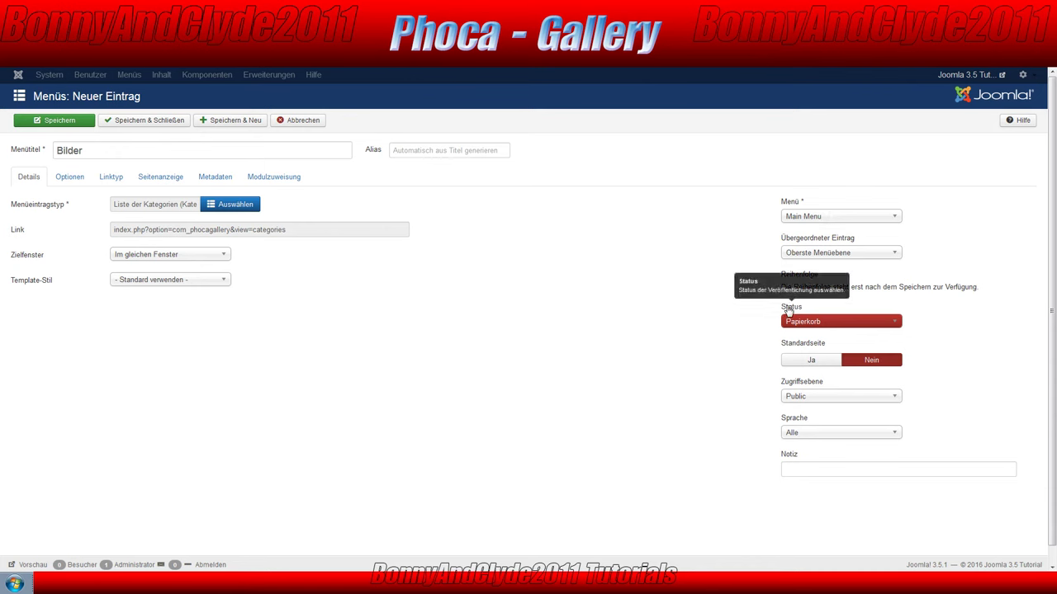
{"action": "left_click", "coordinate": [896, 323]}
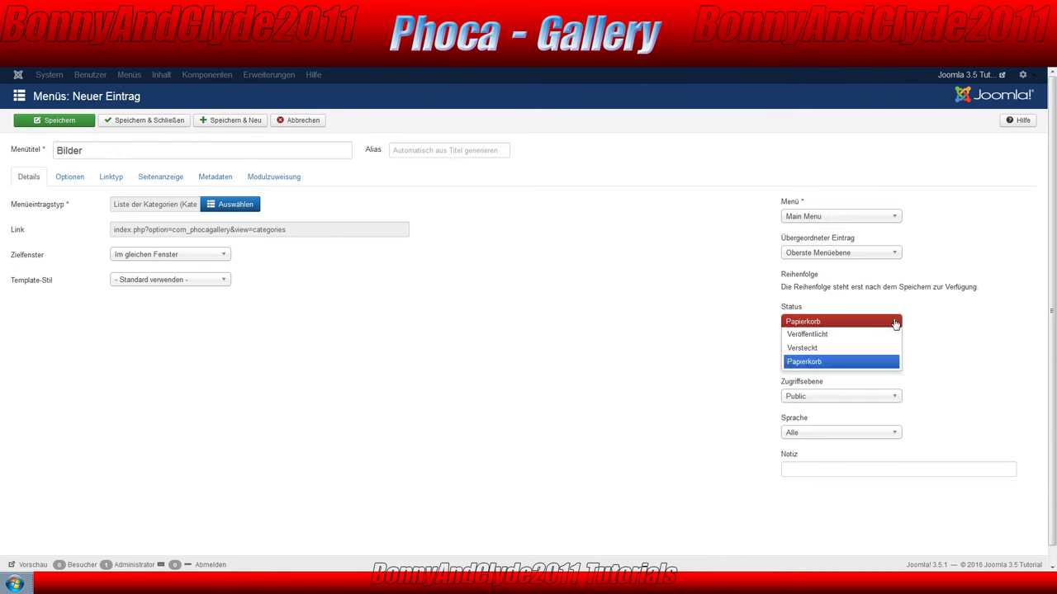
{"action": "left_click", "coordinate": [824, 335]}
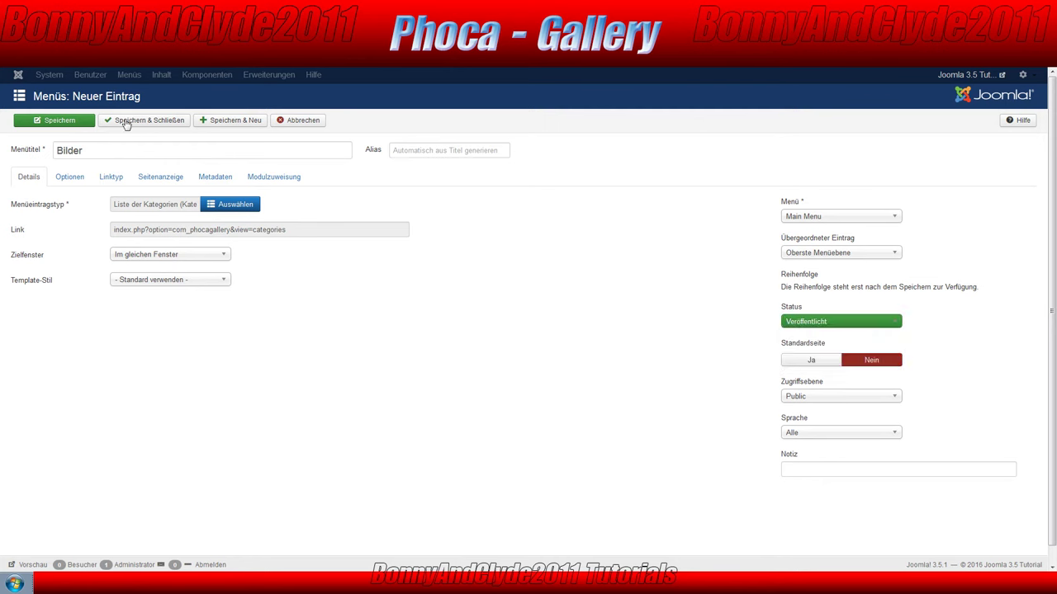
- Change the menu title to meine-Bilder and save the entry, continuing with a new one
{"action": "left_click", "coordinate": [59, 154]}
{"action": "type", "text": "meine"}
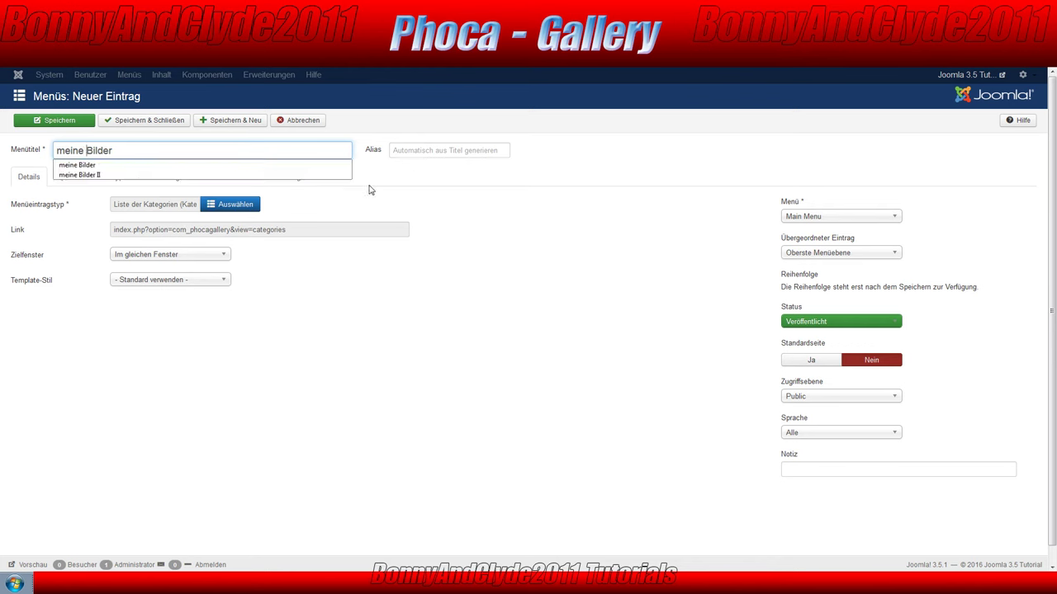
{"action": "key", "text": "BackSpace"}
{"action": "type", "text": "-"}
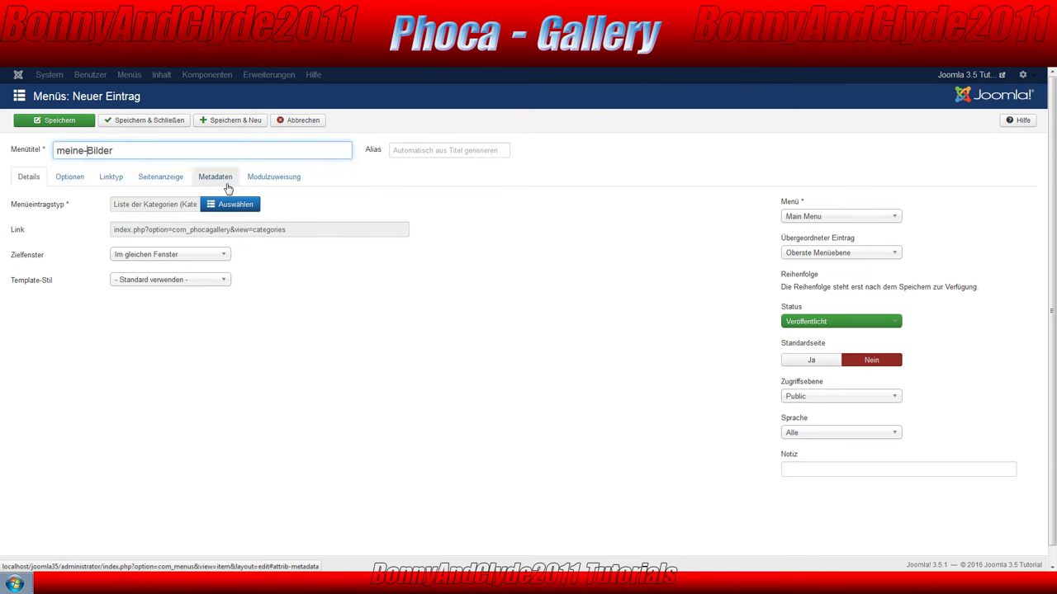
{"action": "left_click", "coordinate": [357, 332]}
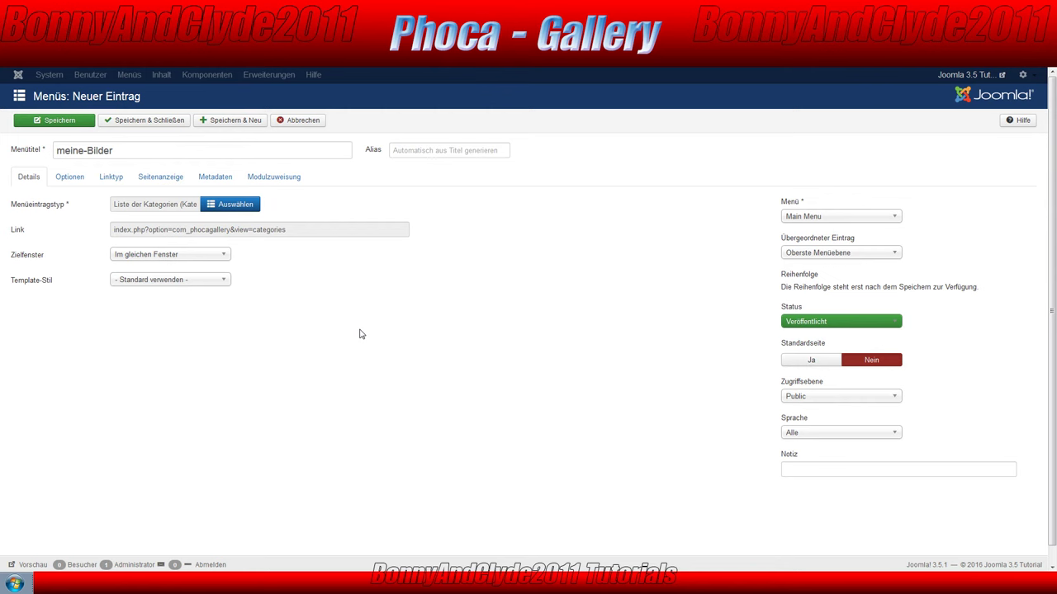
{"action": "left_click_drag", "start_coordinate": [66, 151], "coordinate": [106, 171]}
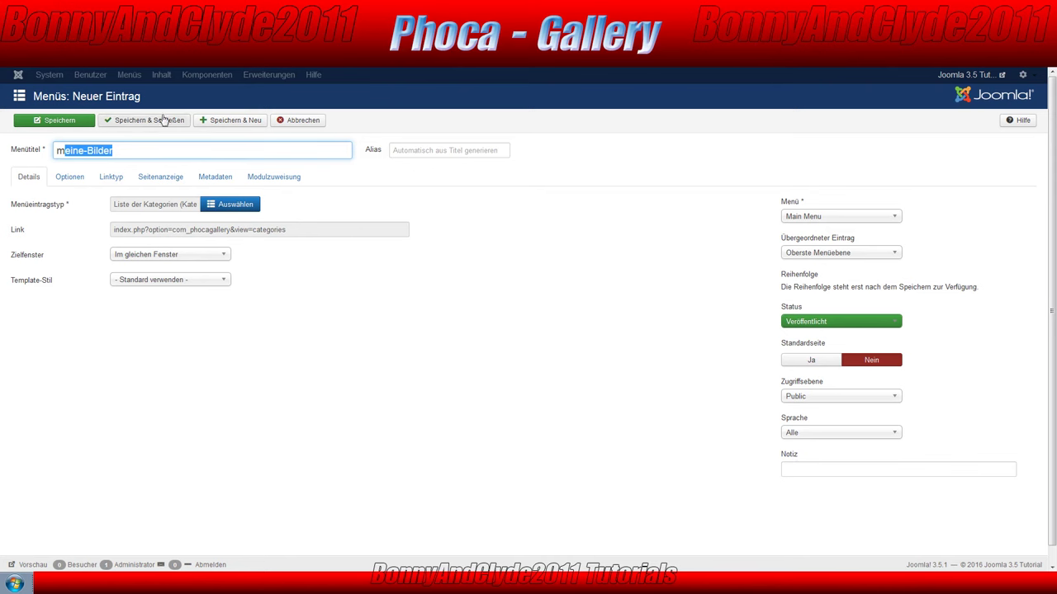
{"action": "left_click", "coordinate": [235, 121]}
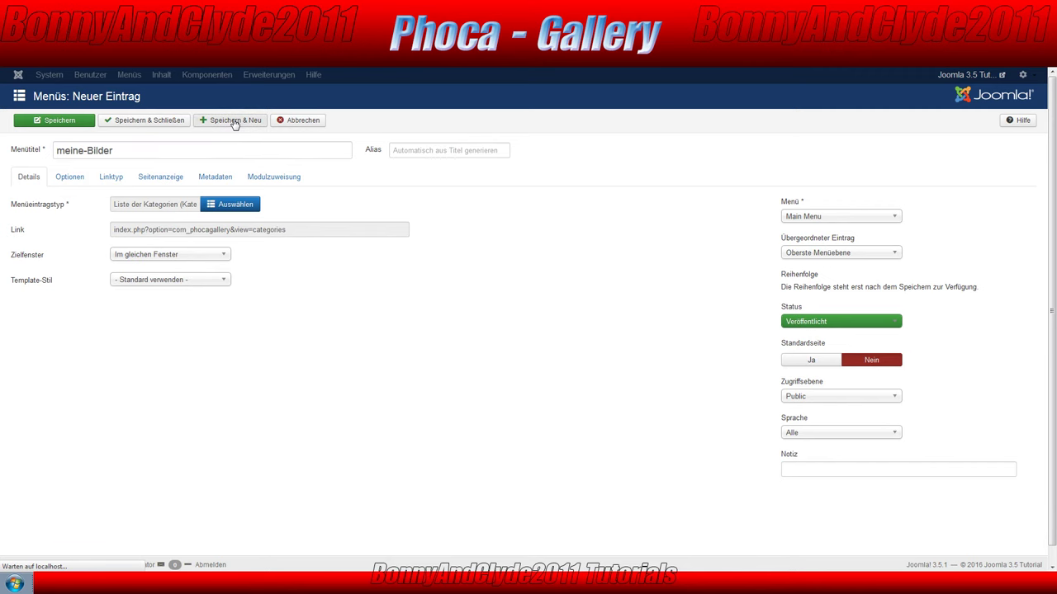
- Title the new menu entry meine-Bilder II and choose Phoca Gallery's Liste der Bilder (Kategorie Ansicht) as its type
{"action": "left_click", "coordinate": [128, 191]}
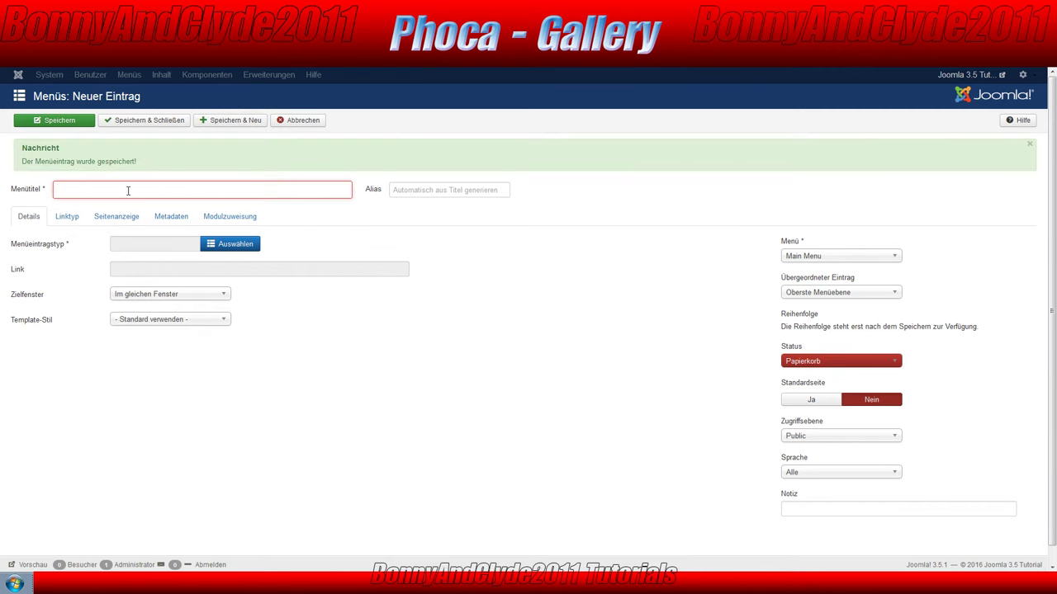
{"action": "type", "text": "meine-"}
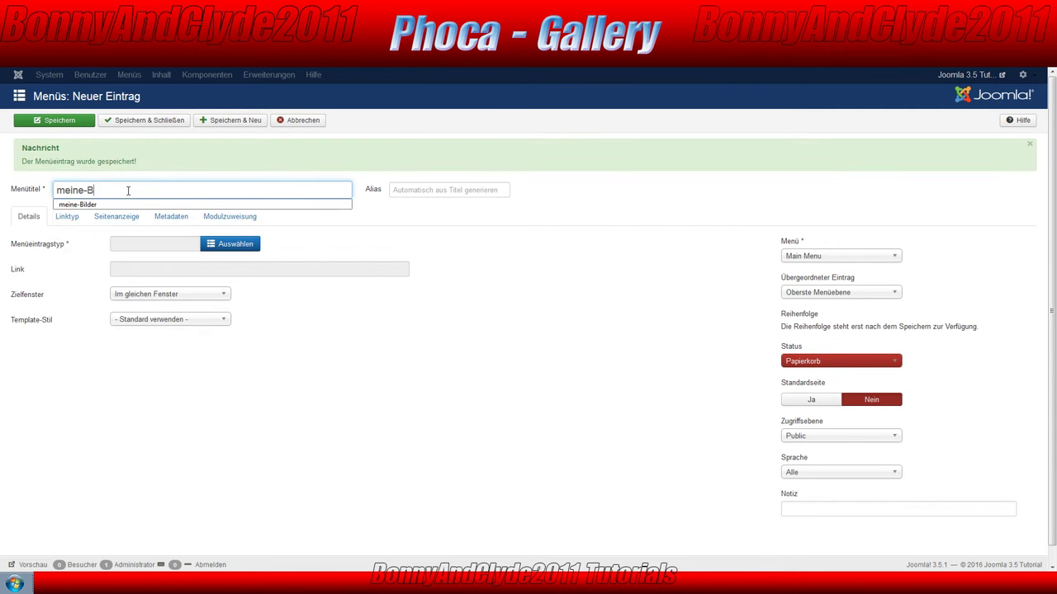
{"action": "type", "text": "Bilder II"}
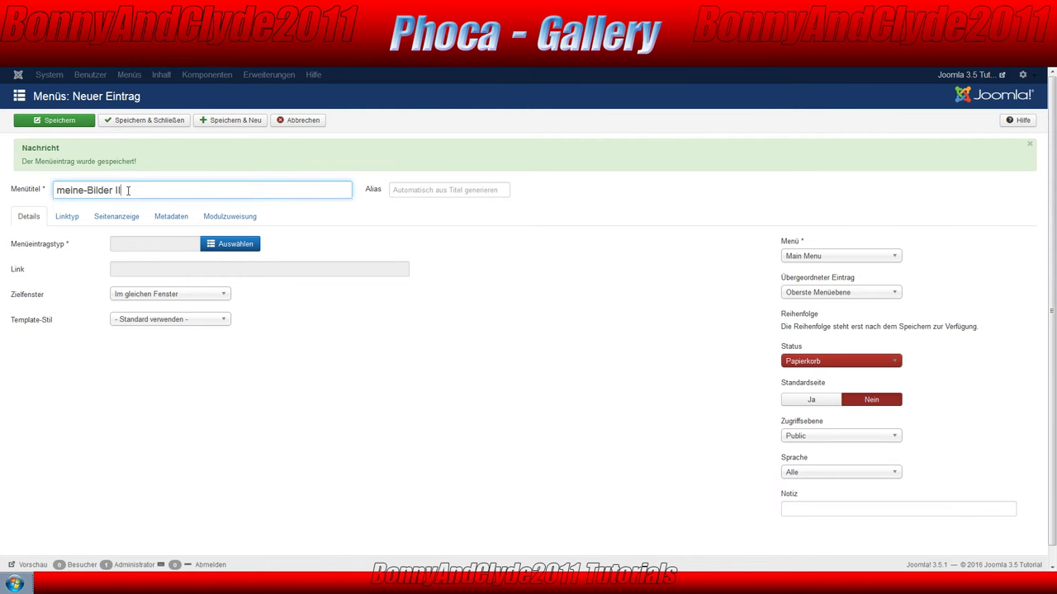
{"action": "left_click", "coordinate": [219, 245]}
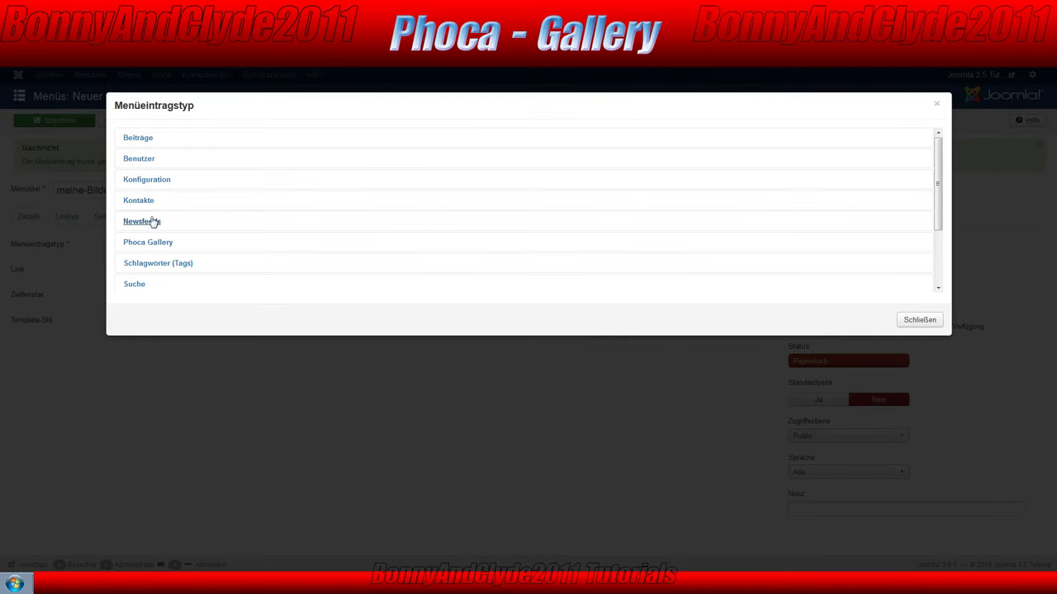
{"action": "left_click", "coordinate": [157, 245]}
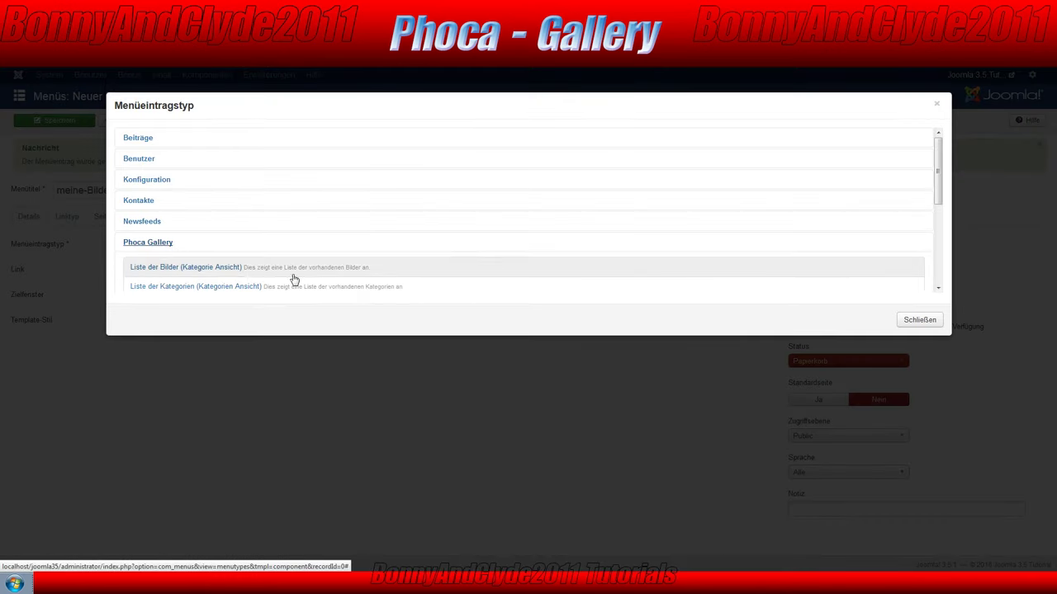
{"action": "scroll", "coordinate": [302, 219], "scroll_direction": "down", "scroll_amount": 2}
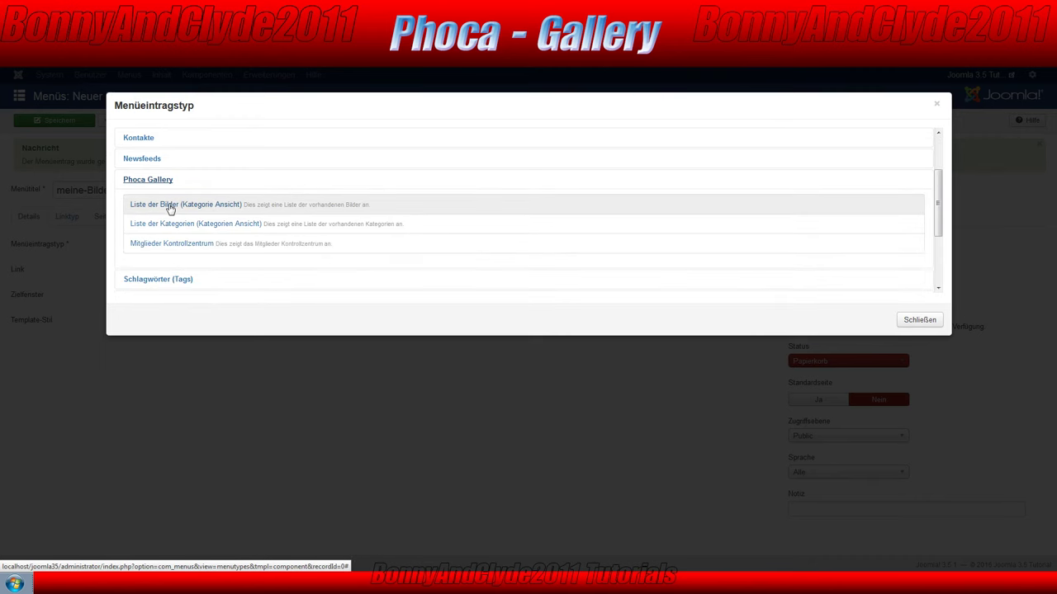
{"action": "left_click", "coordinate": [208, 211]}
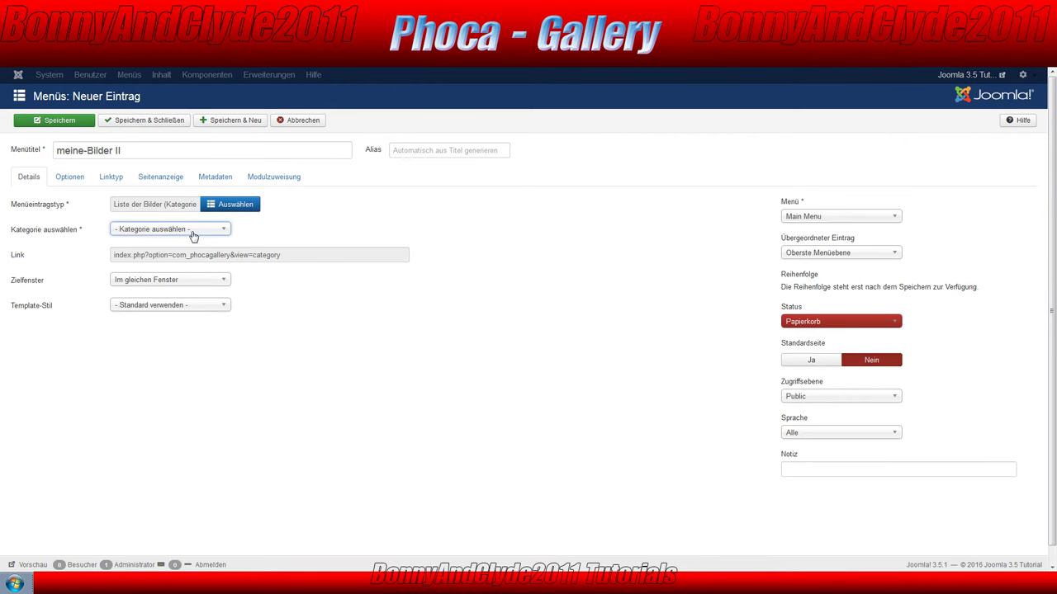
- Assign the Urlaub category to meine-Bilder II, set its status to Veröffentlicht, and save and close the entry
{"action": "left_click", "coordinate": [193, 234]}
{"action": "left_click", "coordinate": [149, 257]}
{"action": "left_click", "coordinate": [805, 324]}
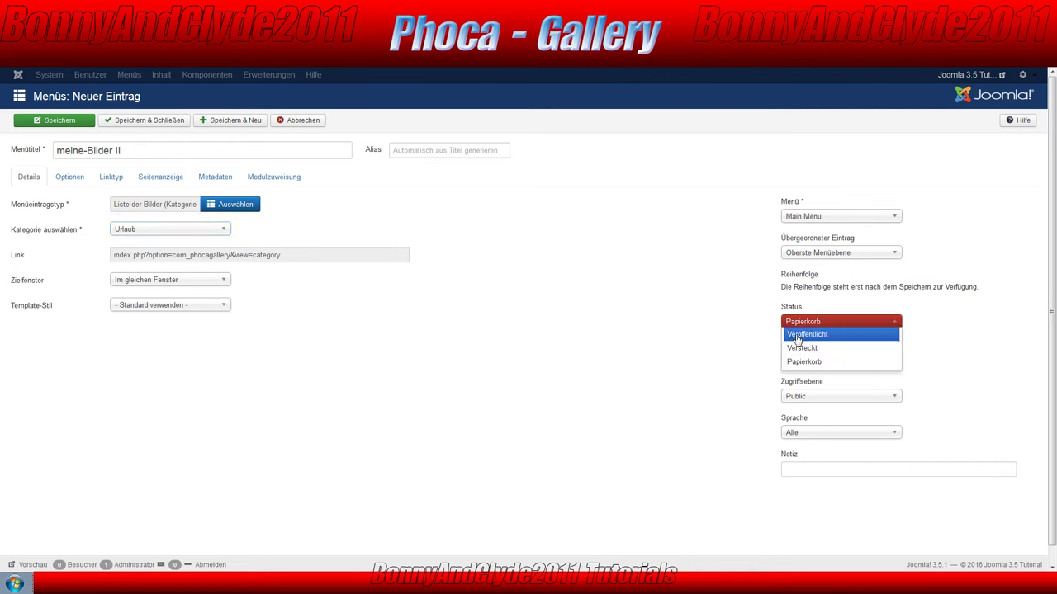
{"action": "left_click", "coordinate": [799, 333]}
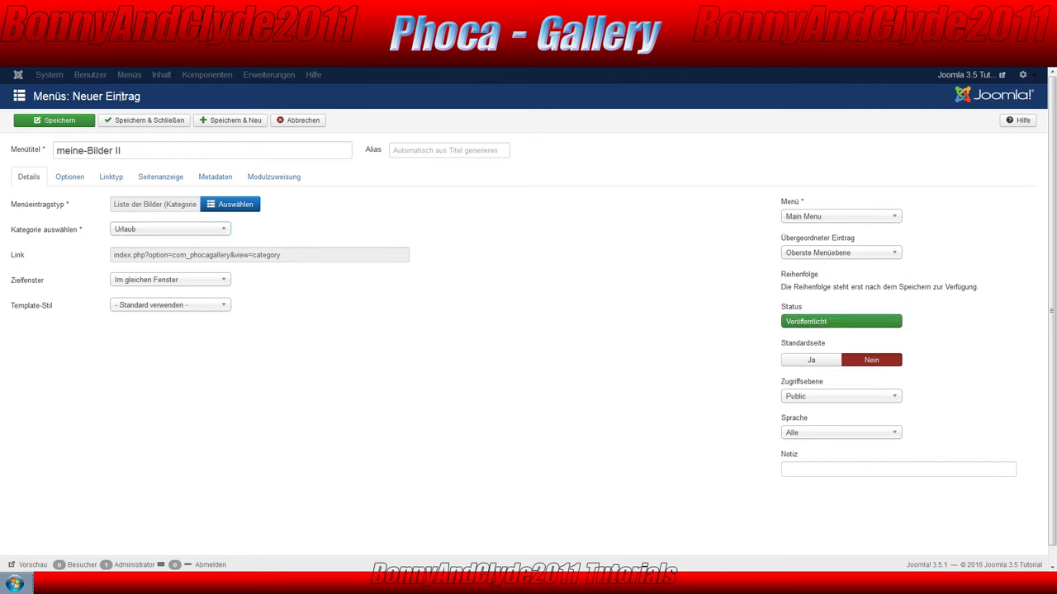
{"action": "left_click", "coordinate": [136, 124]}
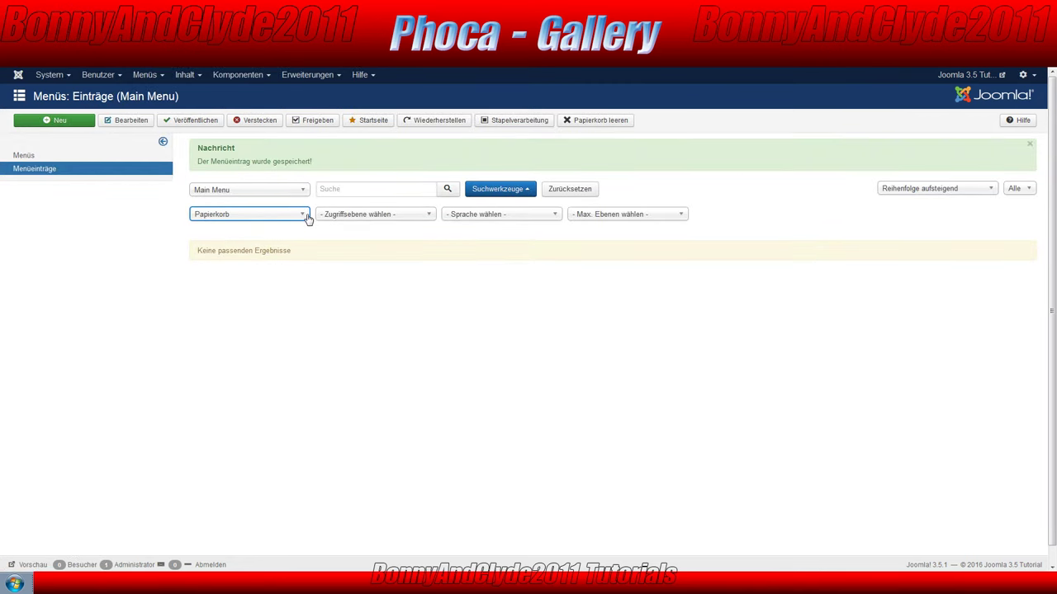
- Switch the status filter of the Main Menu entry list away from Papierkorb
{"action": "left_click", "coordinate": [303, 214]}
{"action": "left_click", "coordinate": [287, 228]}
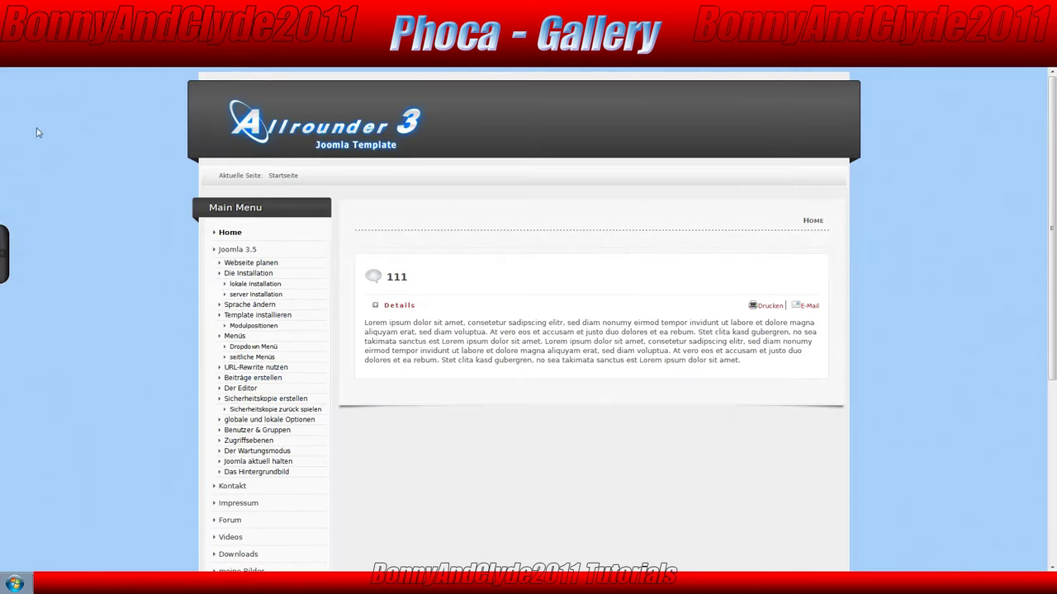
- View the meine-Bilder page on the website and open its Urlaub category
{"action": "scroll", "coordinate": [172, 217], "scroll_direction": "down", "scroll_amount": 10}
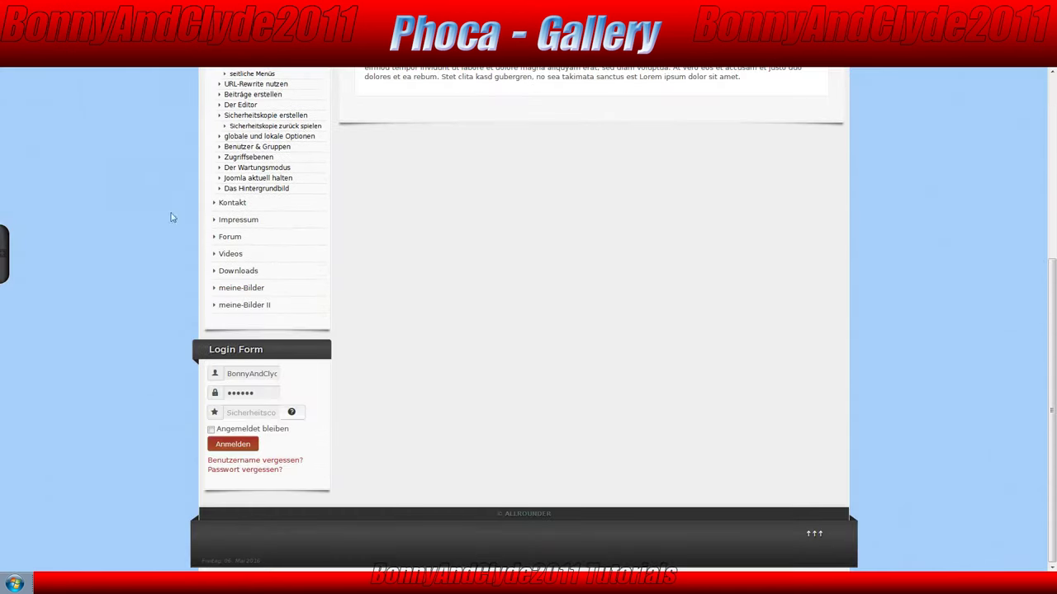
{"action": "left_click", "coordinate": [264, 290]}
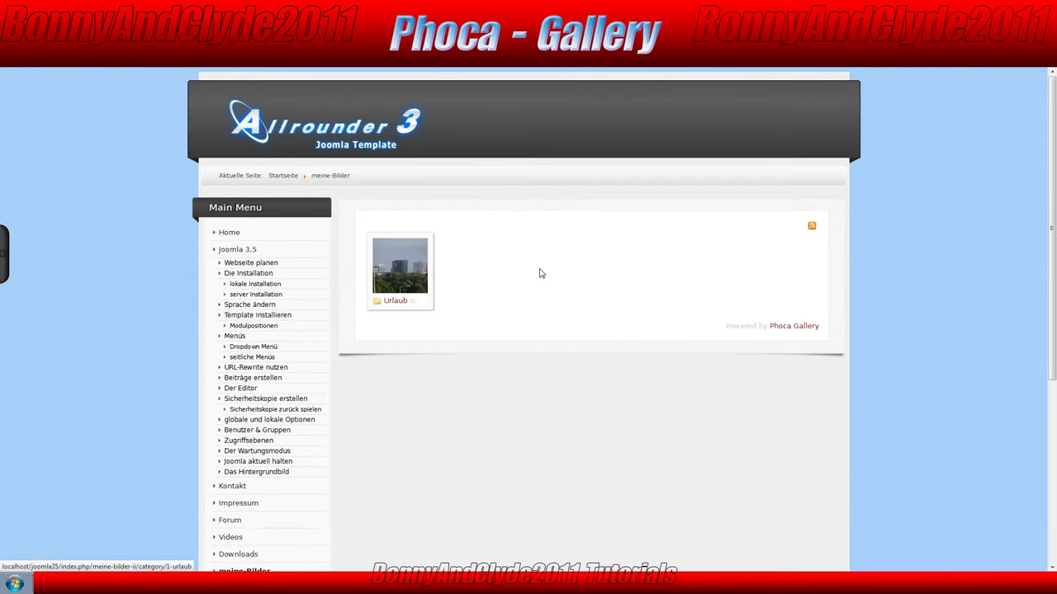
{"action": "left_click", "coordinate": [393, 302]}
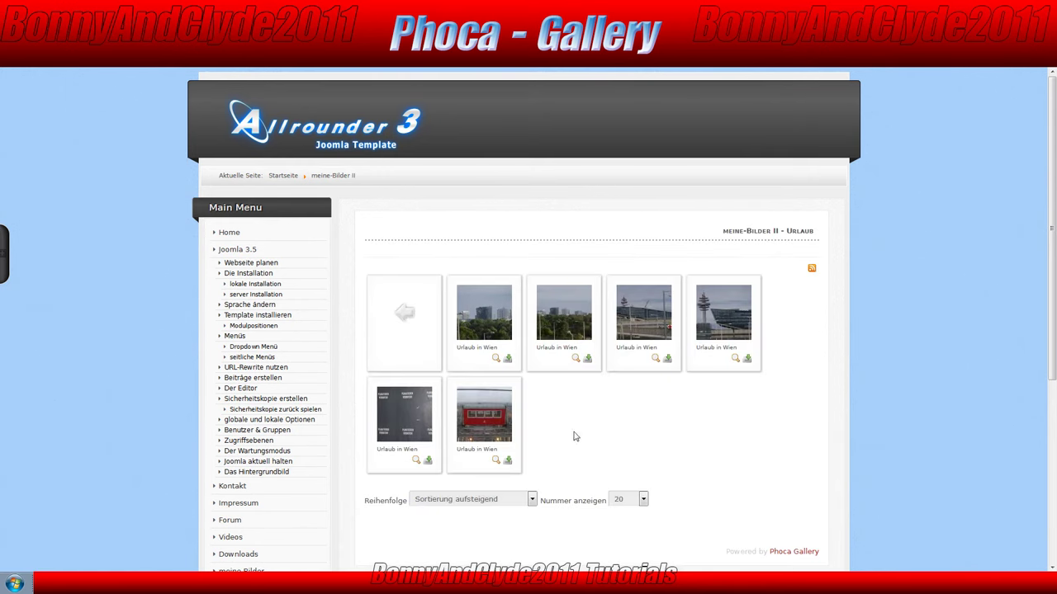
- Visit the Forum page and open the meine-Bilder II page from the website's Main Menu
{"action": "scroll", "coordinate": [599, 425], "scroll_direction": "down", "scroll_amount": 3}
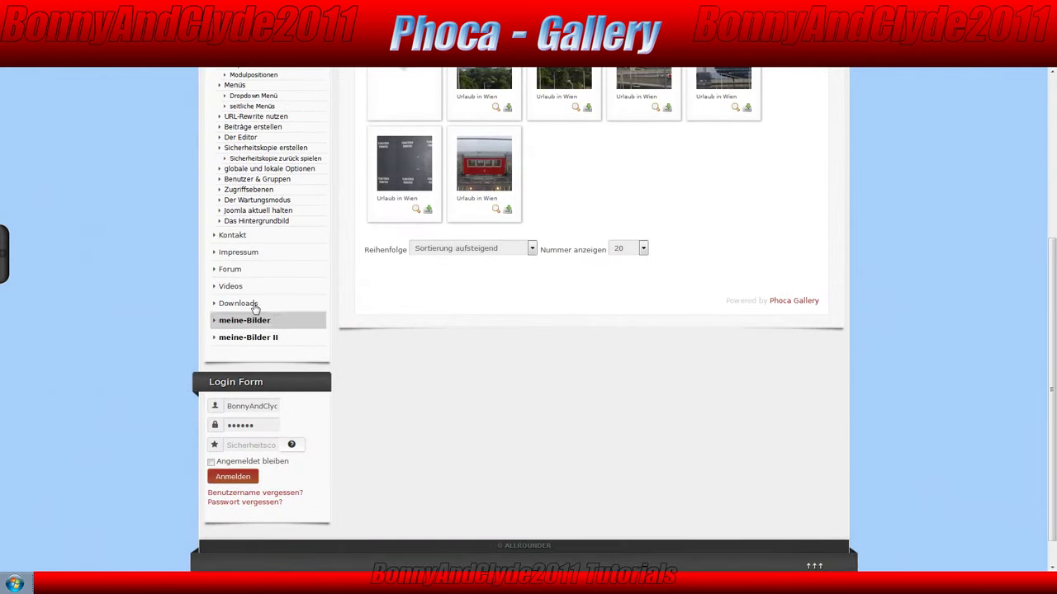
{"action": "left_click", "coordinate": [219, 271]}
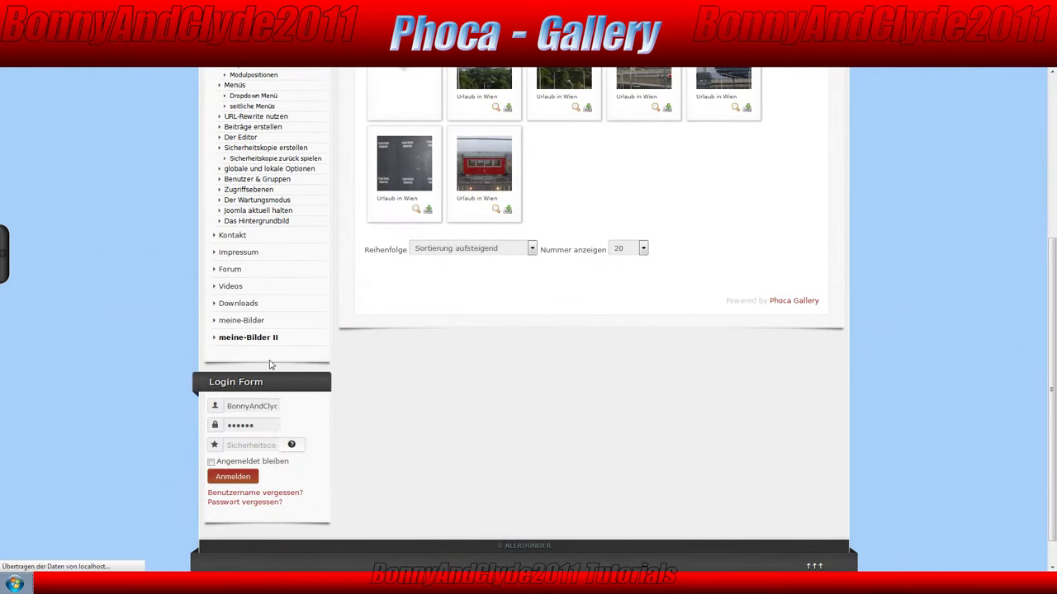
{"action": "scroll", "coordinate": [274, 355], "scroll_direction": "down", "scroll_amount": 3}
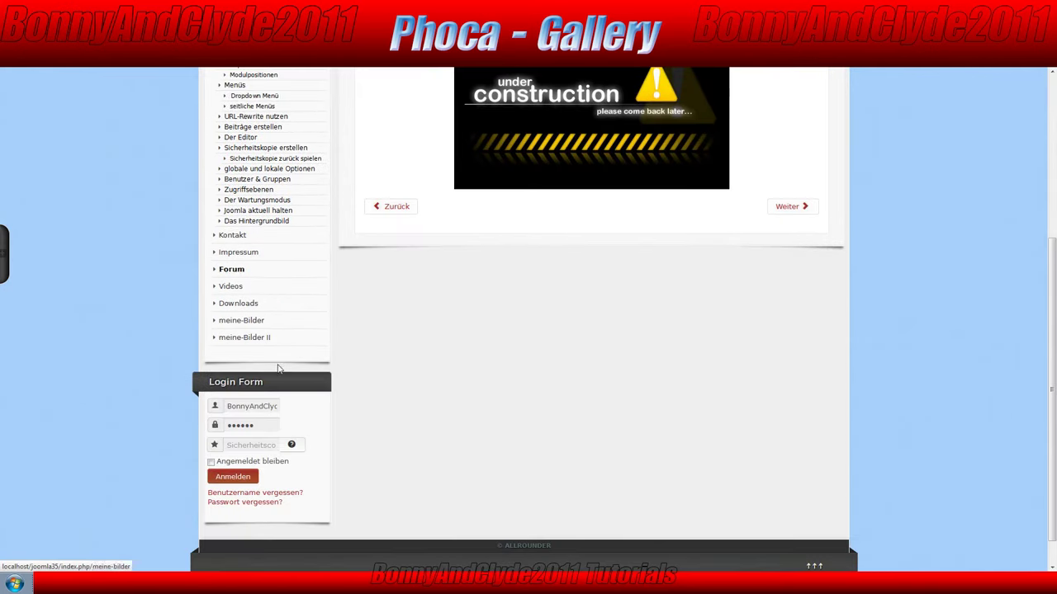
{"action": "left_click", "coordinate": [236, 342]}
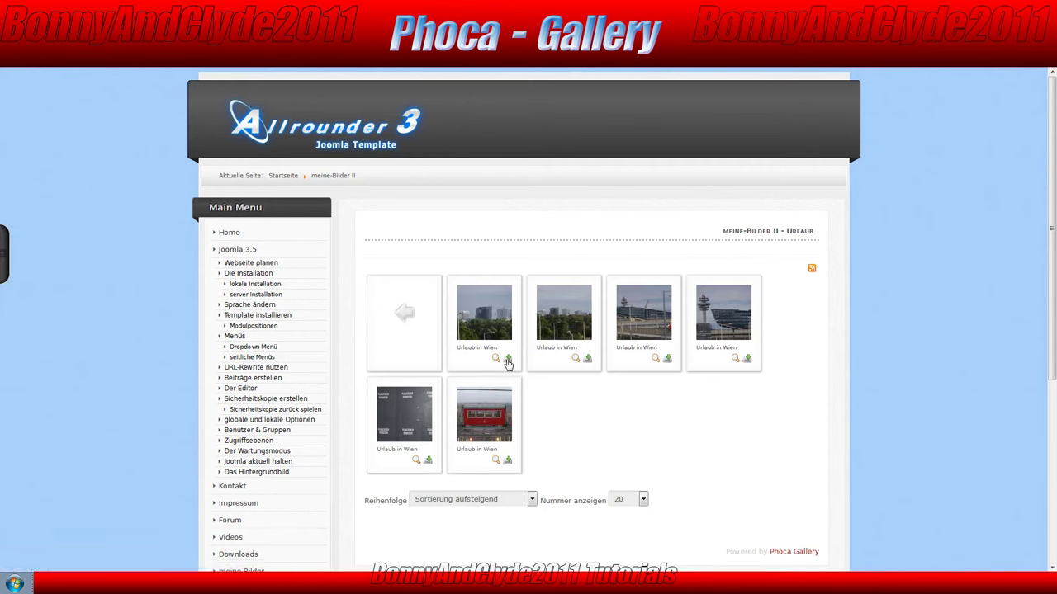
- View the first Urlaub picture in its detail popup, inspect the slideshow controls beneath it, and close the popup
{"action": "left_click", "coordinate": [485, 320]}
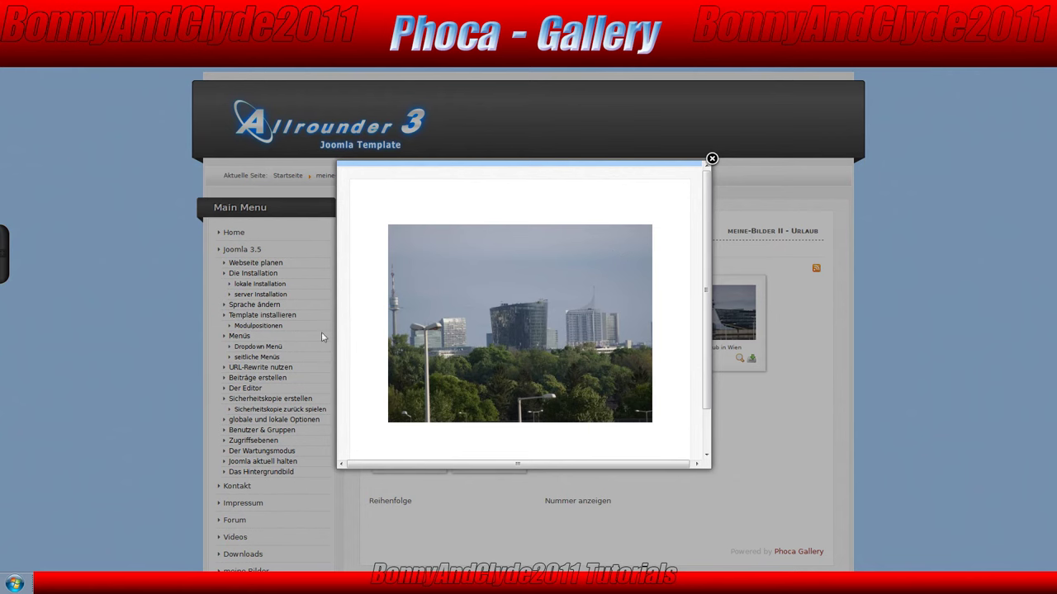
{"action": "left_click_drag", "start_coordinate": [705, 346], "coordinate": [712, 393]}
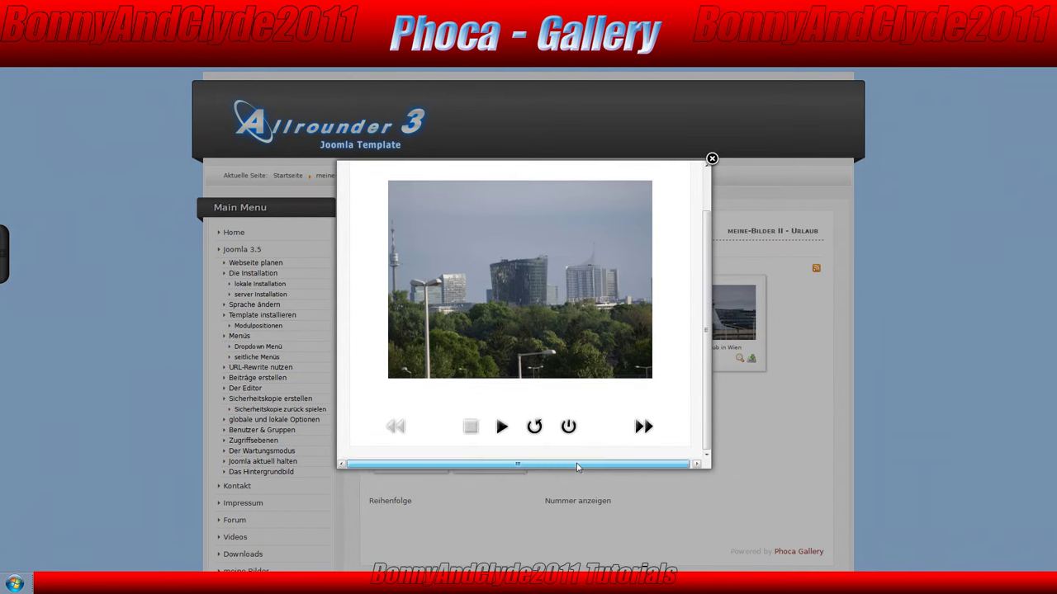
{"action": "left_click", "coordinate": [711, 159]}
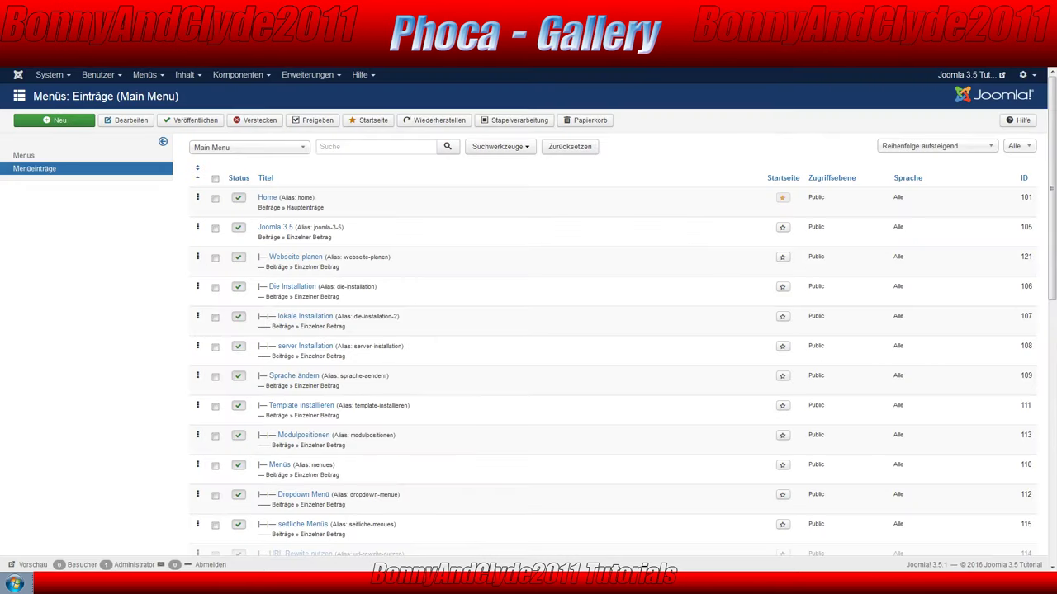
- Open the Phoca Gallery component's options in the Joomla administration
{"action": "left_click", "coordinate": [238, 75]}
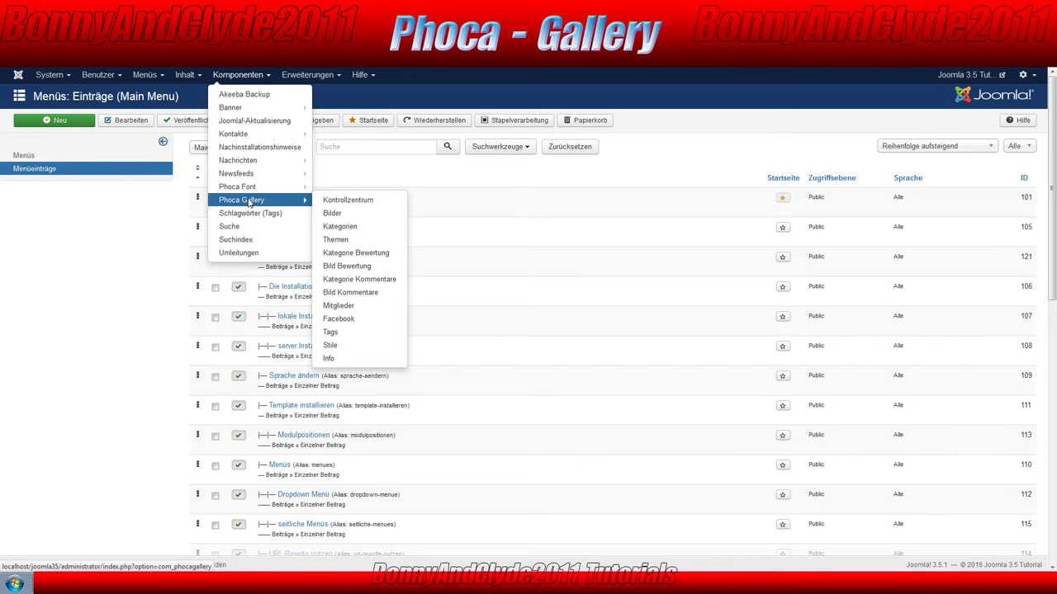
{"action": "left_click", "coordinate": [246, 204]}
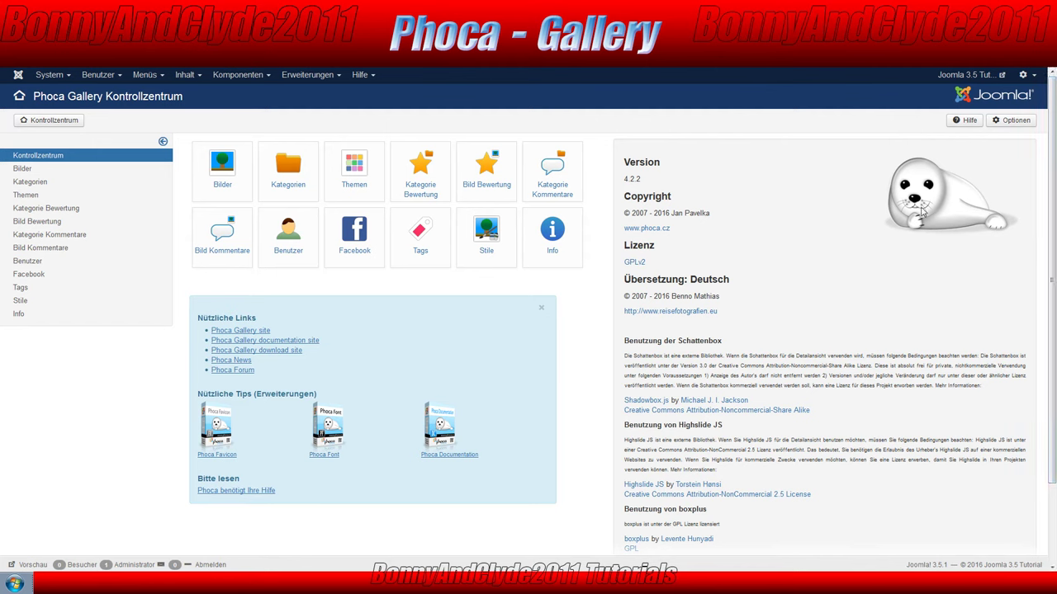
{"action": "left_click", "coordinate": [1021, 125]}
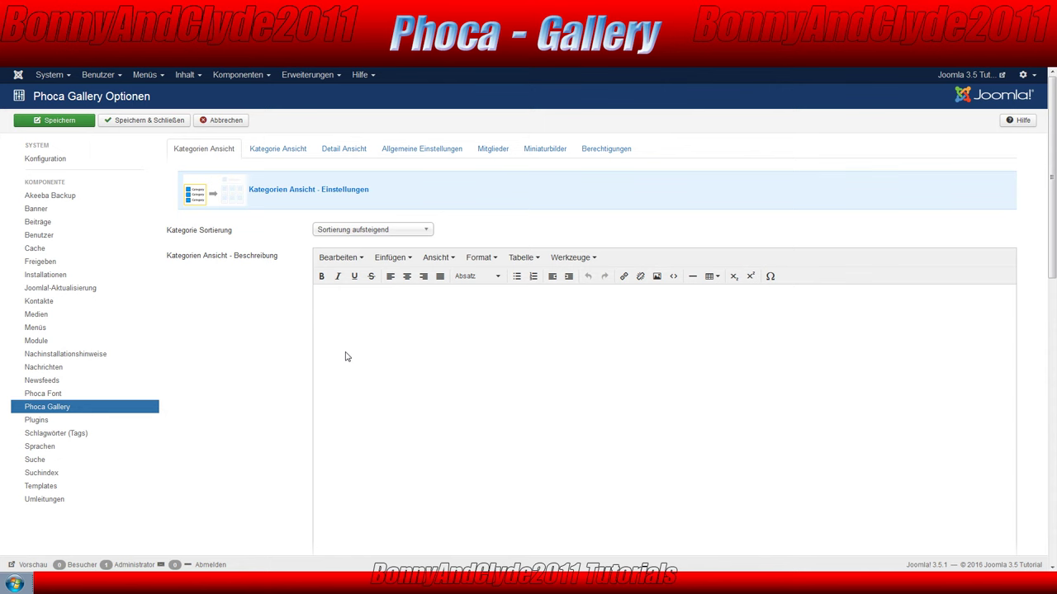
- In the Kategorie Ansicht settings, set Detail Icon anzeigen and Download Icon anzeigen to verbergen, and save
{"action": "left_click", "coordinate": [287, 155]}
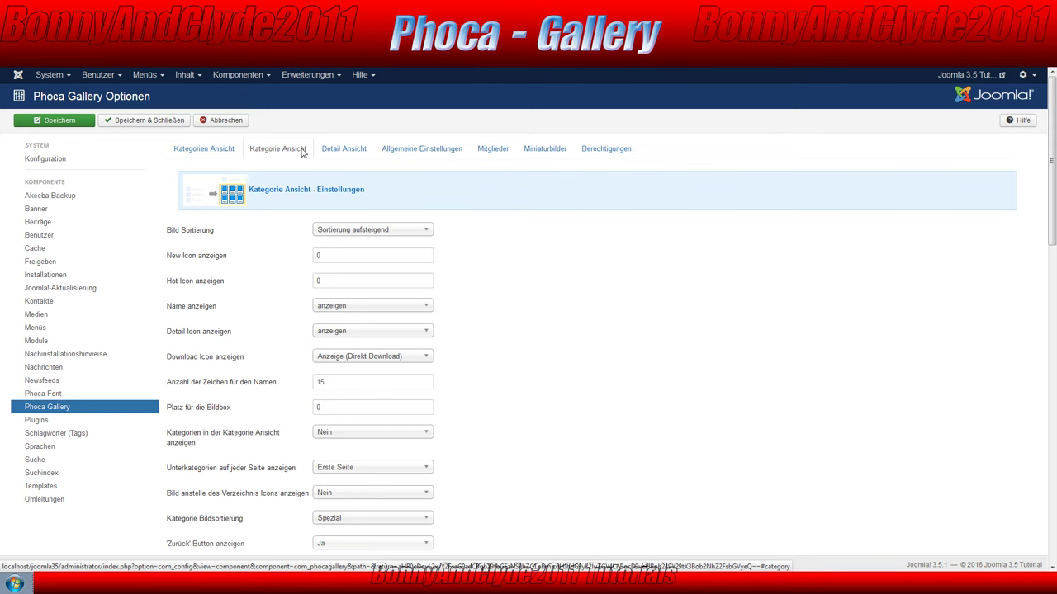
{"action": "mouse_move", "coordinate": [170, 333]}
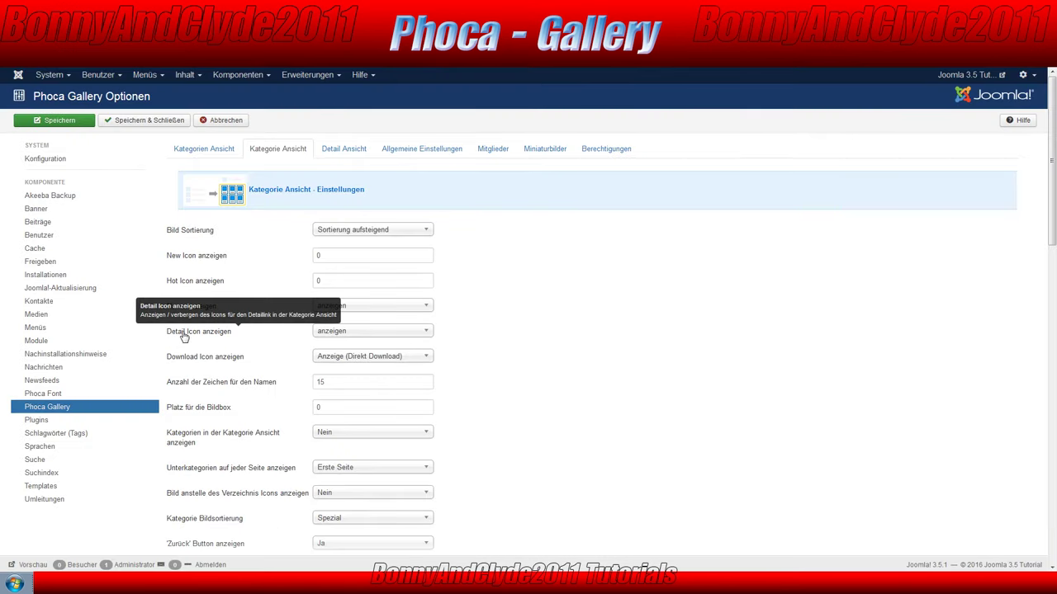
{"action": "left_click", "coordinate": [345, 335]}
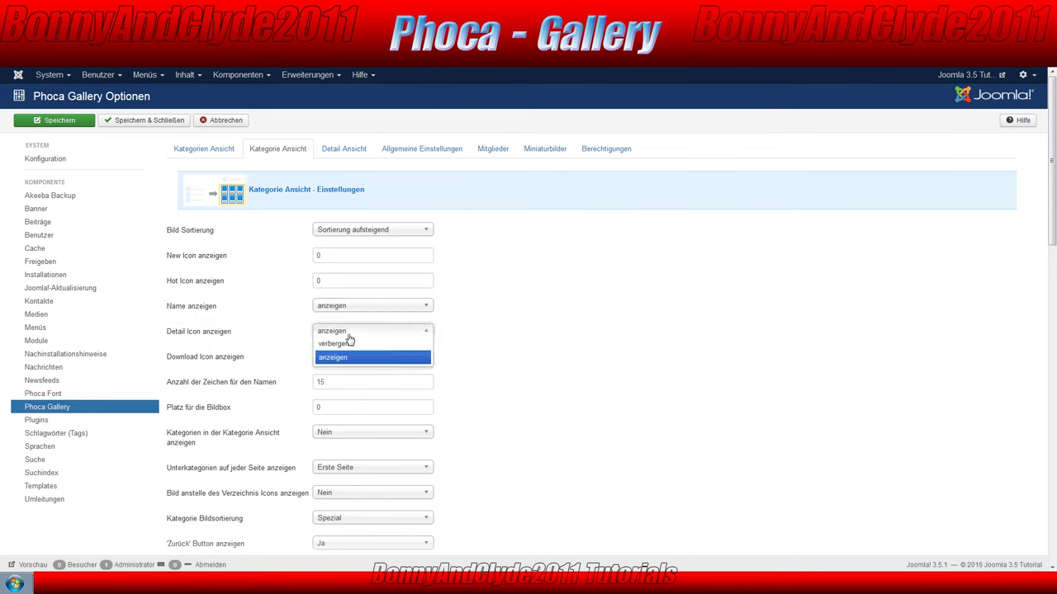
{"action": "left_click", "coordinate": [346, 345]}
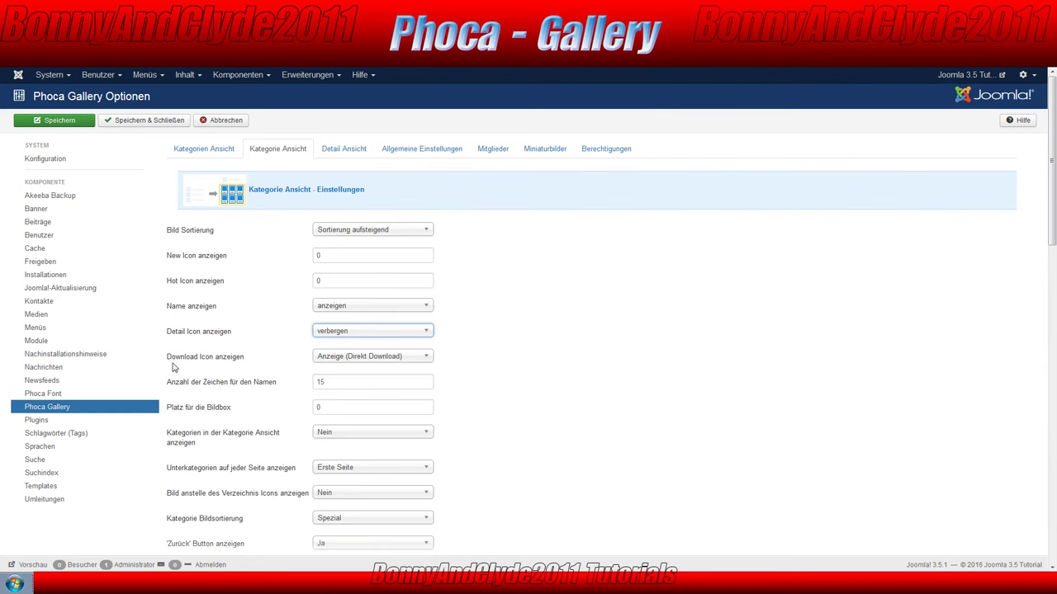
{"action": "left_click", "coordinate": [355, 359]}
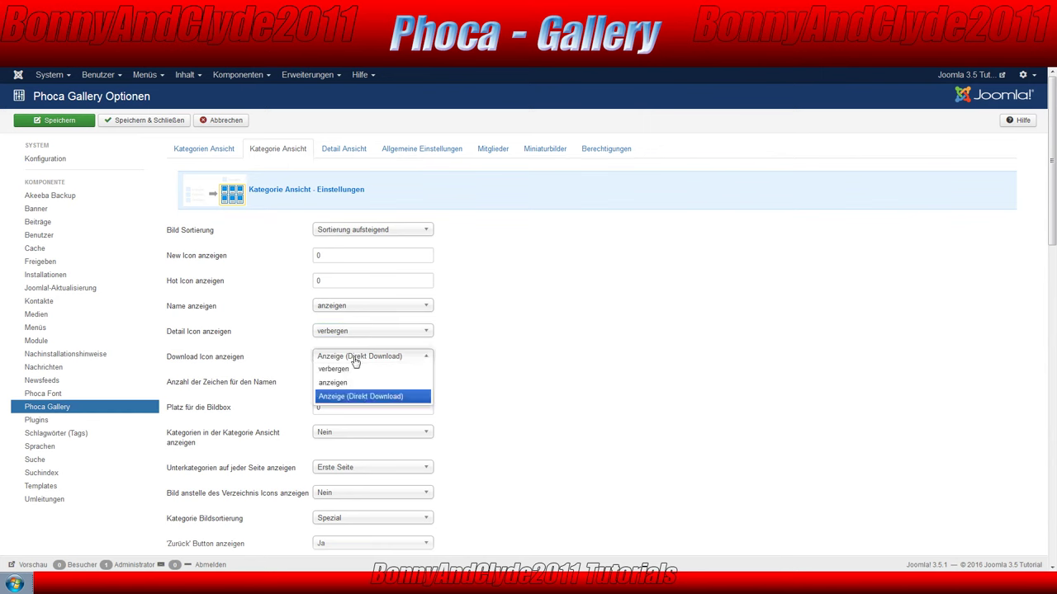
{"action": "left_click", "coordinate": [347, 369]}
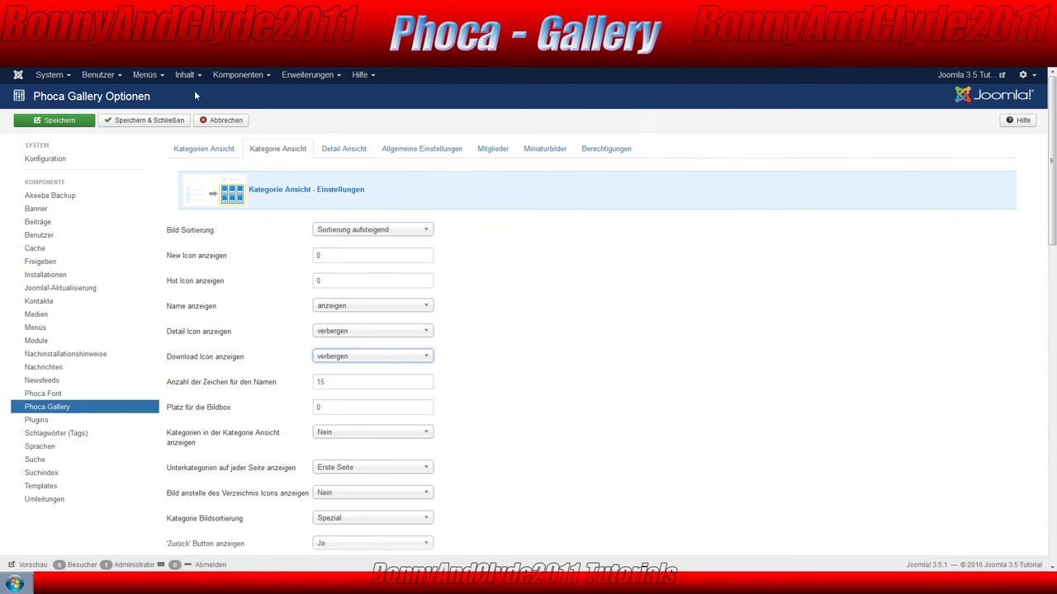
{"action": "left_click", "coordinate": [71, 122]}
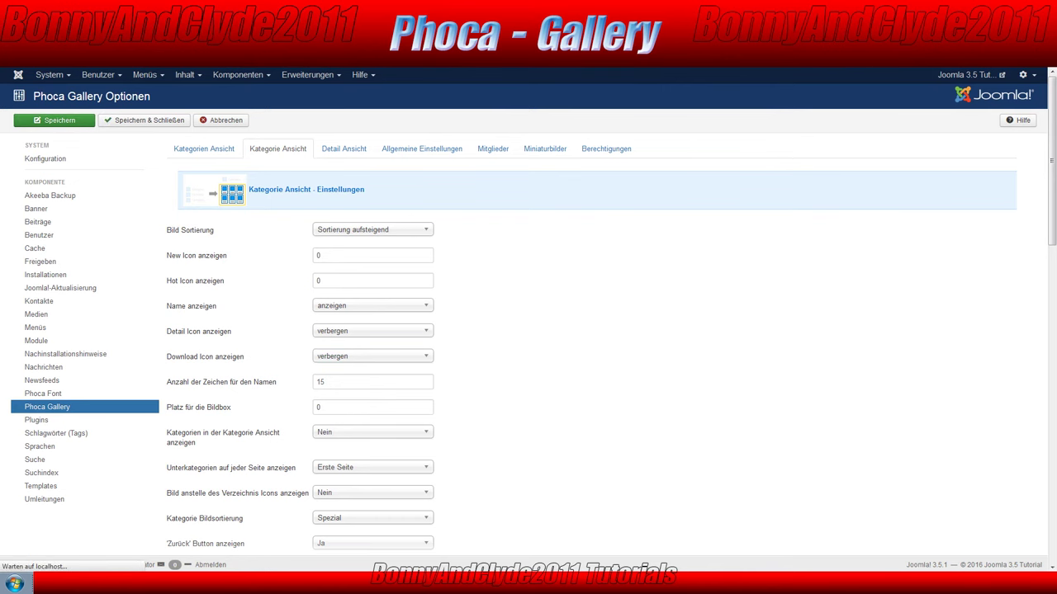
- Reload the website's meine-Bilder II Urlaub page and check the icons and caption below the first thumbnail
{"action": "key", "text": "ctrl+Tab"}
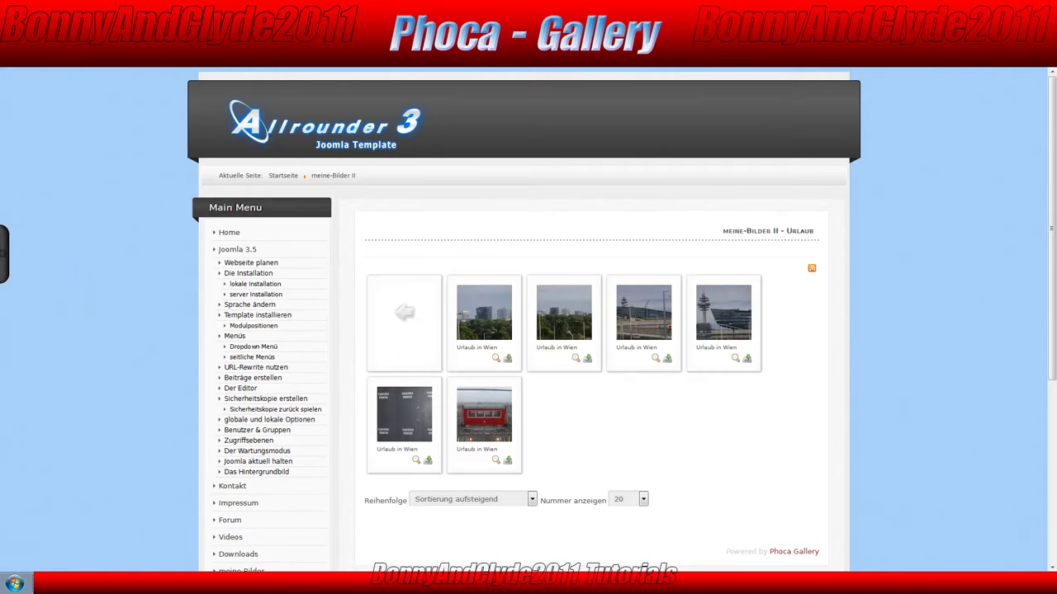
{"action": "key", "text": "F5"}
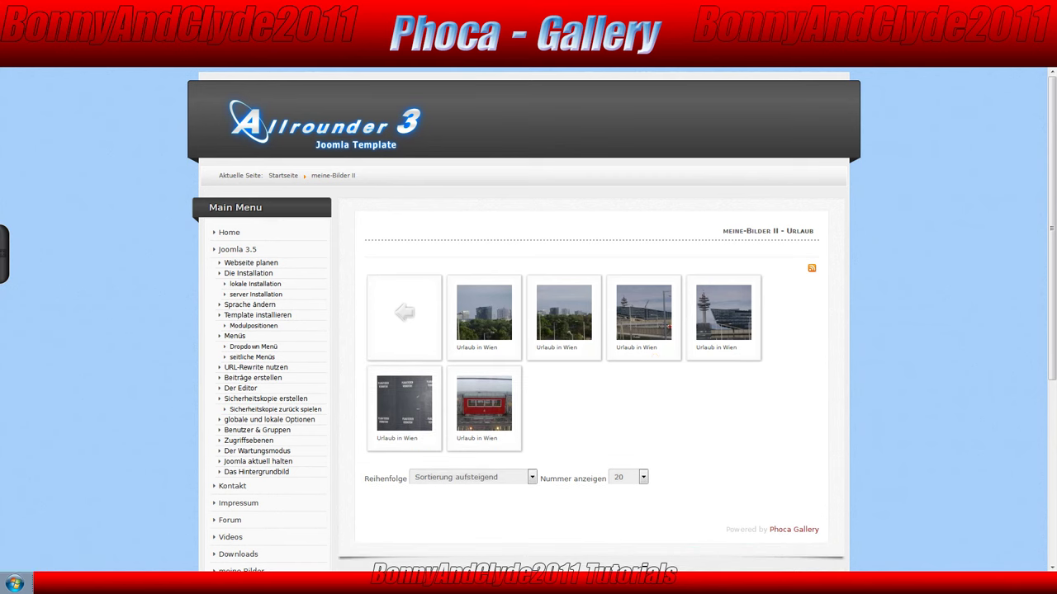
{"action": "left_click_drag", "start_coordinate": [460, 350], "coordinate": [499, 356]}
{"action": "left_click", "coordinate": [464, 355]}
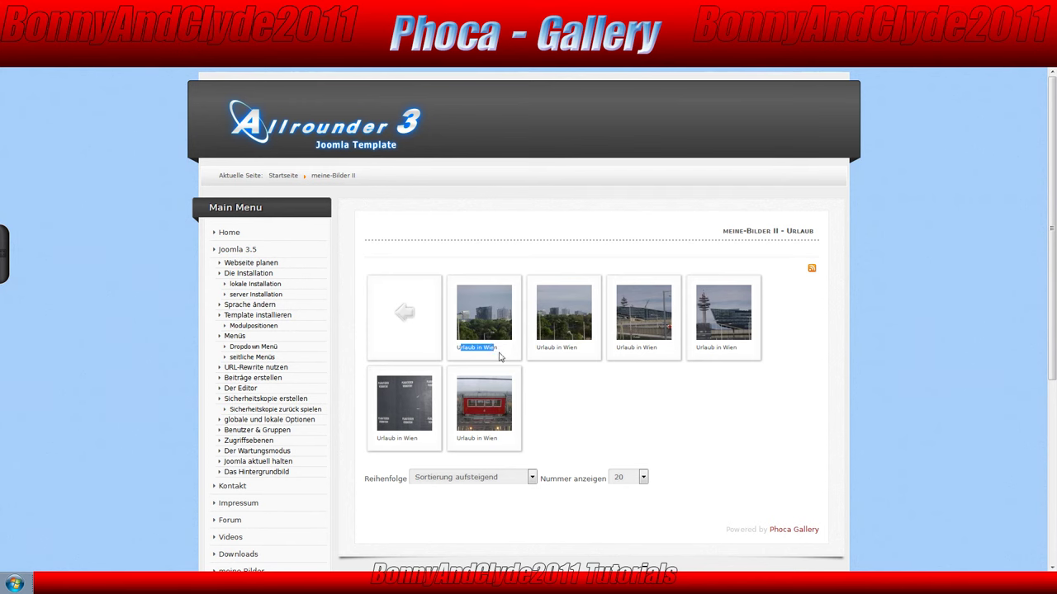
{"action": "left_click", "coordinate": [454, 355]}
{"action": "left_click_drag", "start_coordinate": [458, 348], "coordinate": [499, 355]}
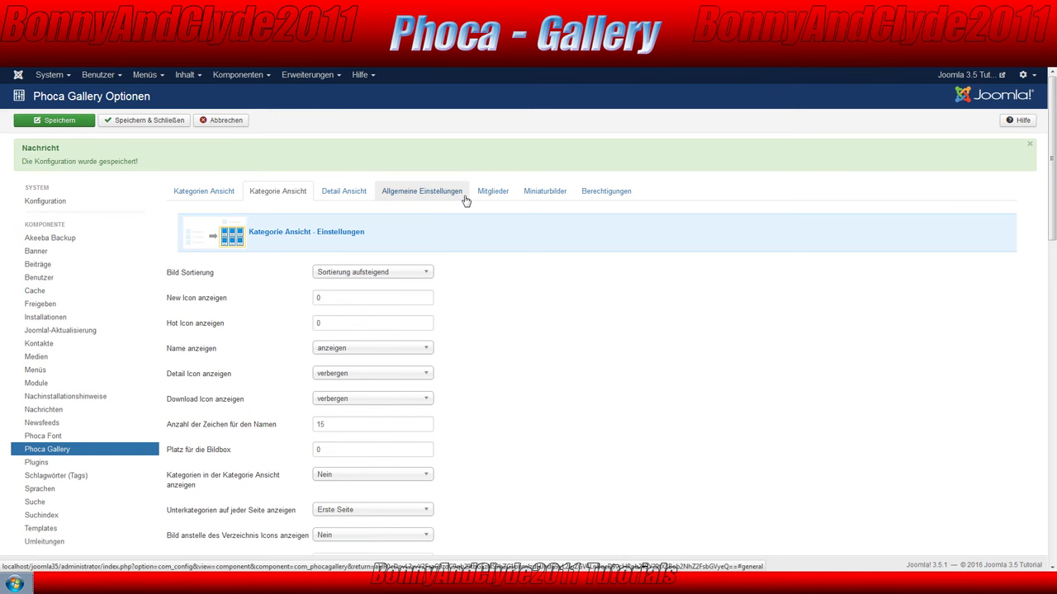
- Set Overlib Effekt to Nur Bild in the Kategorie Ansicht's Overlib settings and save the configuration
{"action": "scroll", "coordinate": [466, 198], "scroll_direction": "down", "scroll_amount": 1}
{"action": "scroll", "coordinate": [470, 211], "scroll_direction": "down", "scroll_amount": 10}
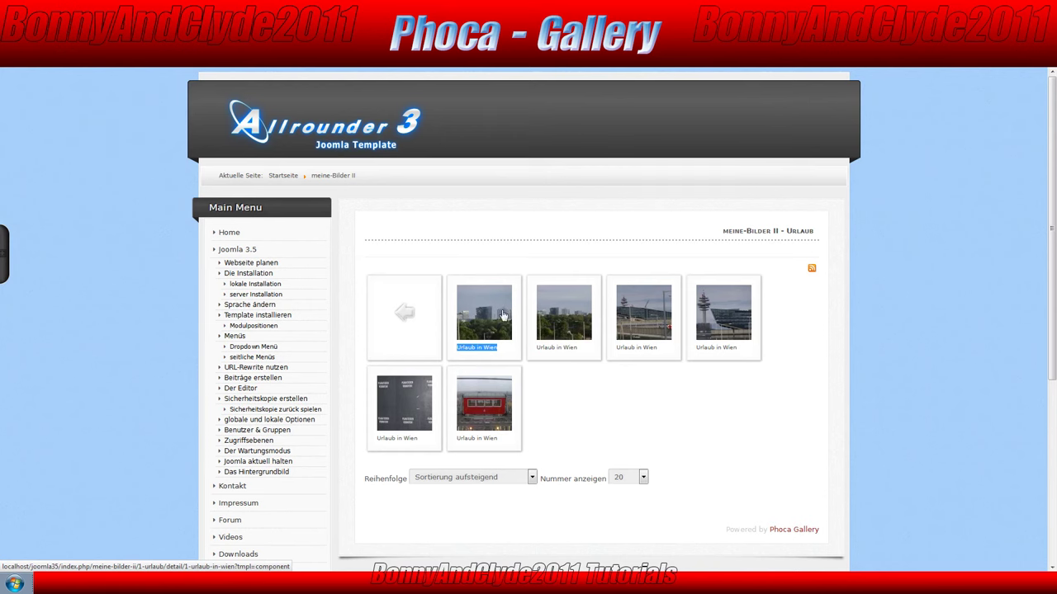
{"action": "scroll", "coordinate": [206, 245], "scroll_direction": "down", "scroll_amount": 3}
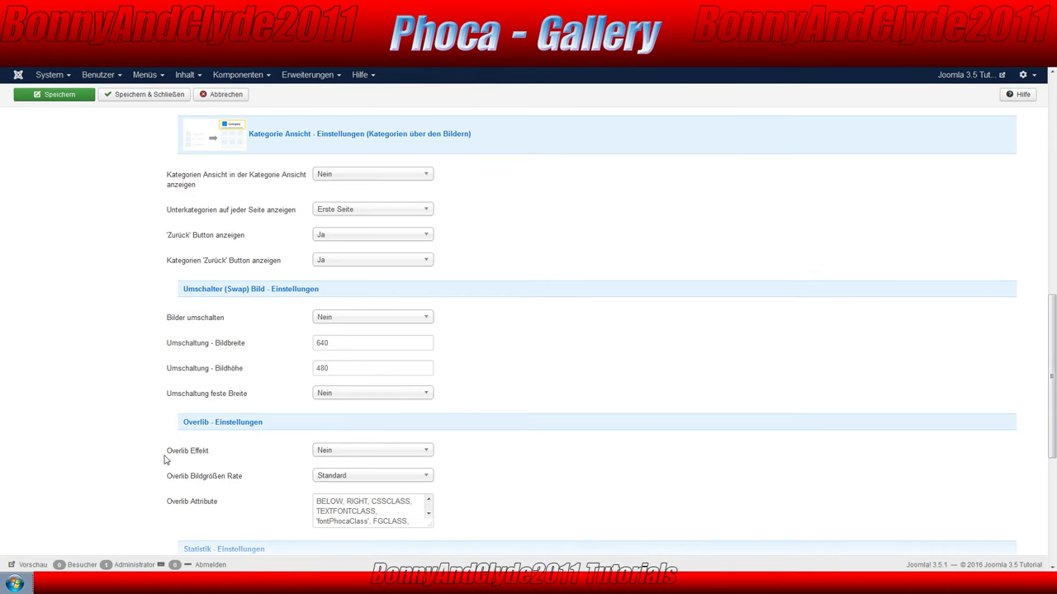
{"action": "mouse_move", "coordinate": [168, 455]}
{"action": "left_mouse_down"}
{"action": "mouse_move", "coordinate": [193, 457]}
{"action": "mouse_move", "coordinate": [172, 457]}
{"action": "left_mouse_up"}
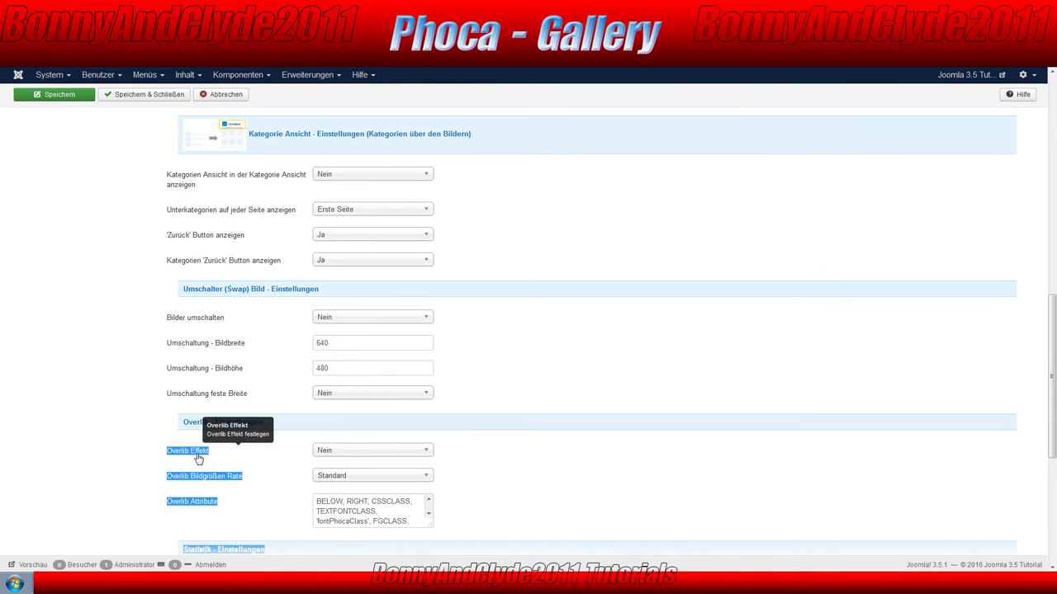
{"action": "left_click", "coordinate": [222, 455]}
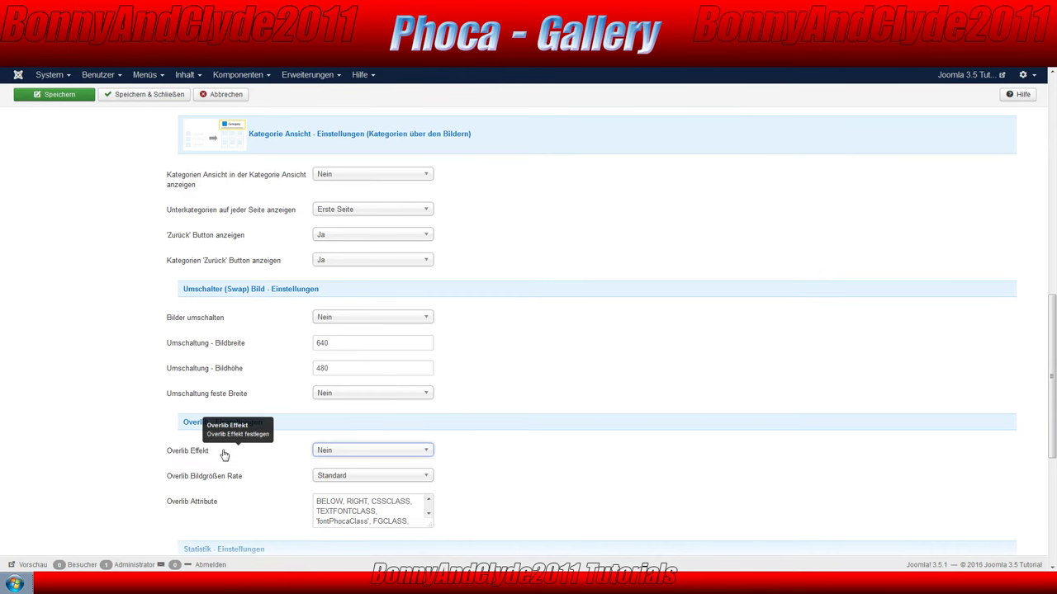
{"action": "left_click", "coordinate": [340, 454]}
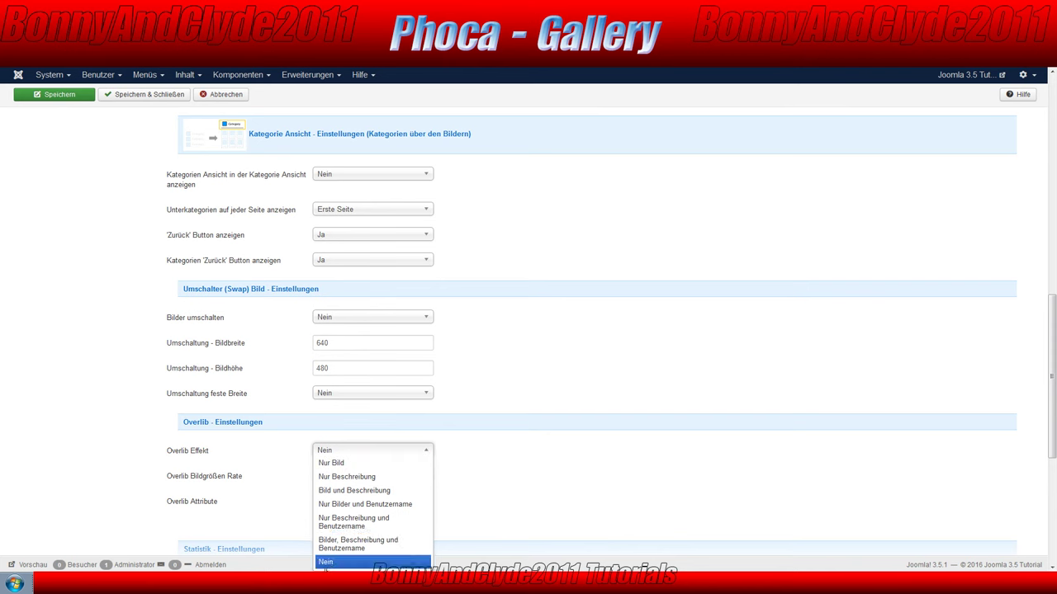
{"action": "left_click", "coordinate": [340, 465]}
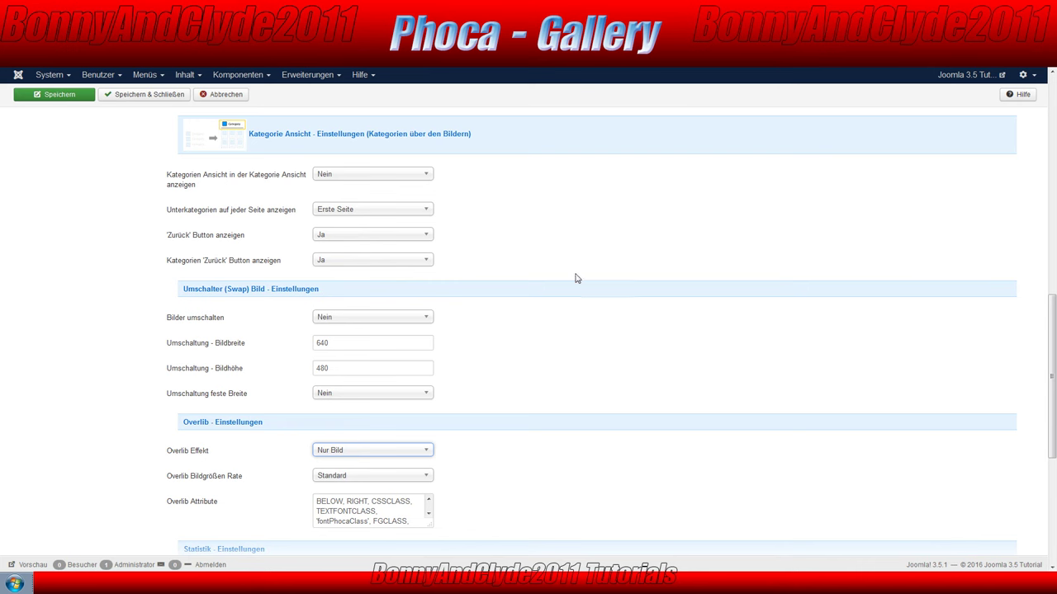
{"action": "left_click", "coordinate": [62, 96]}
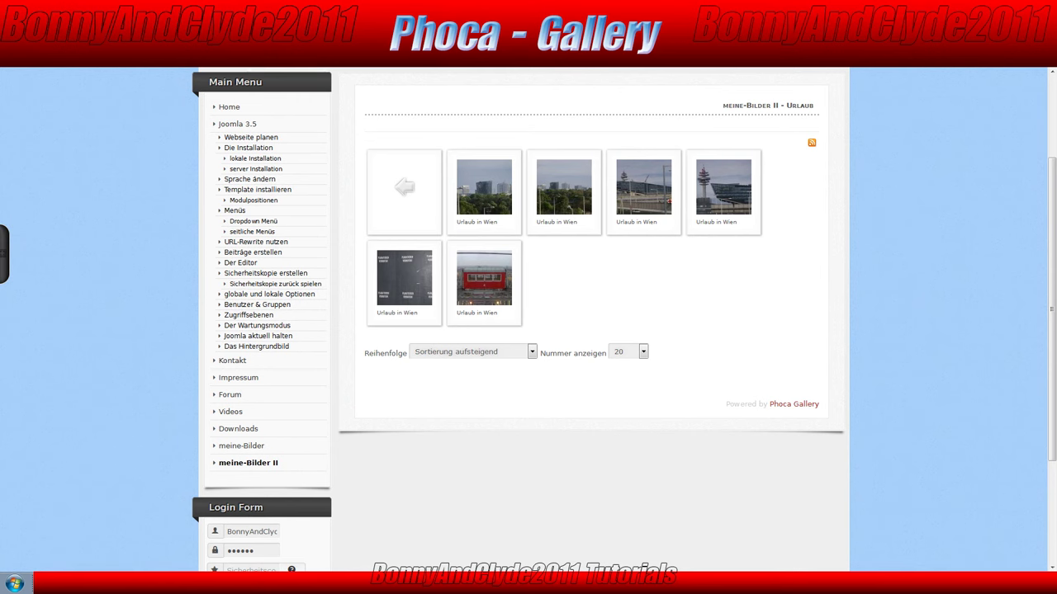
- Preview the enlarged overlay images of the Urlaub thumbnails on the website
{"action": "mouse_move", "coordinate": [485, 196]}
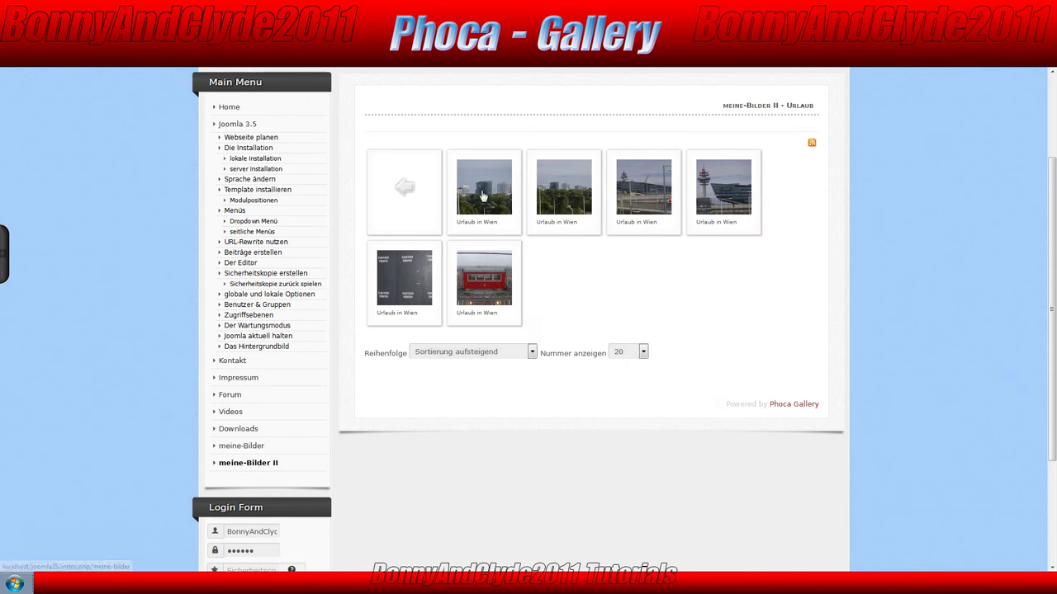
{"action": "mouse_move", "coordinate": [550, 195]}
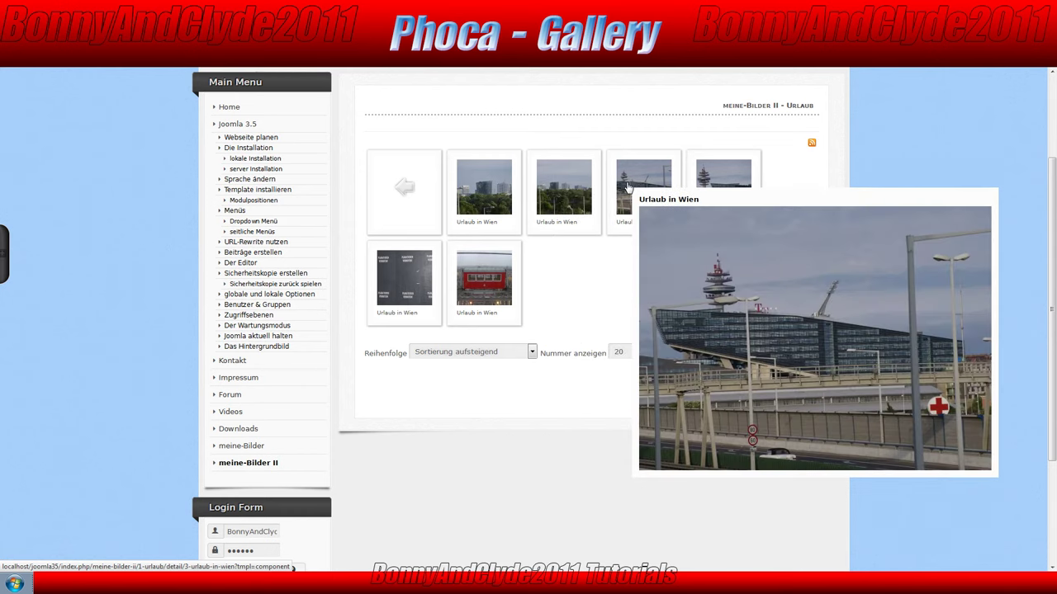
{"action": "mouse_move", "coordinate": [734, 186]}
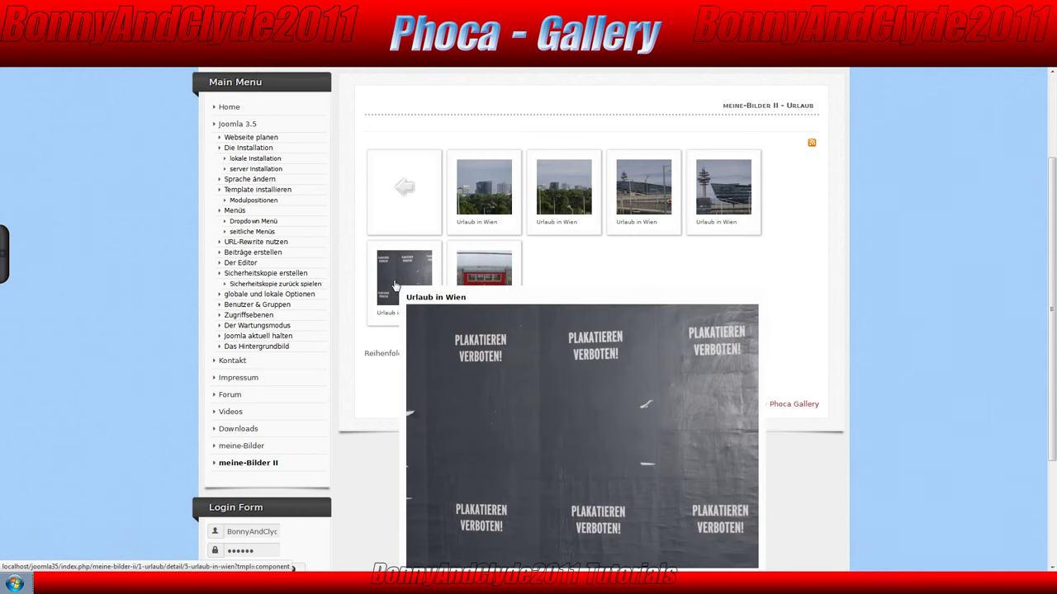
{"action": "mouse_move", "coordinate": [460, 272]}
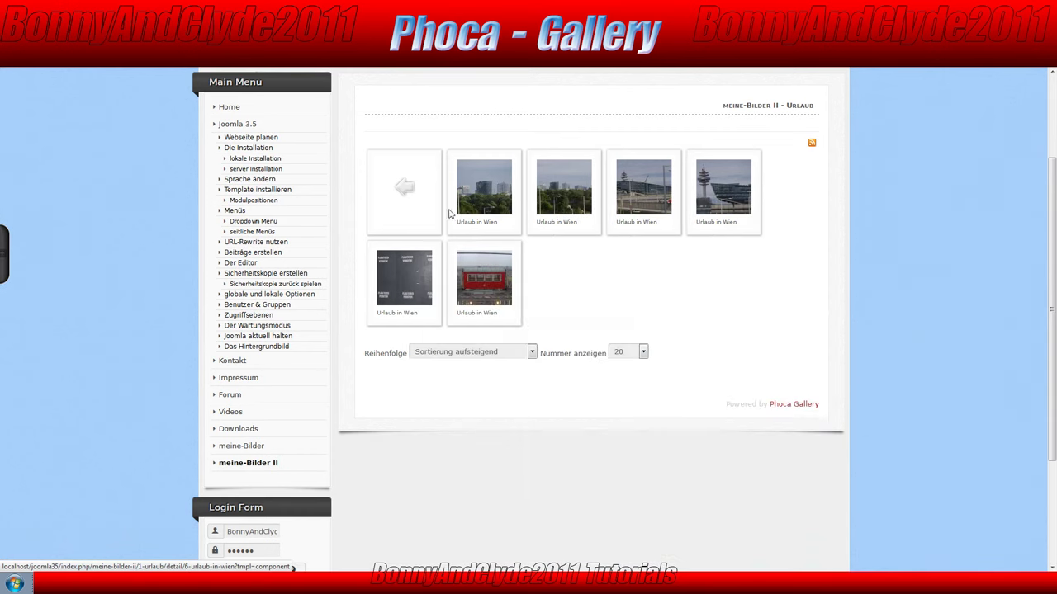
- Check the first Urlaub picture's detail popup for content beyond its visible area, and close it
{"action": "left_click", "coordinate": [479, 196]}
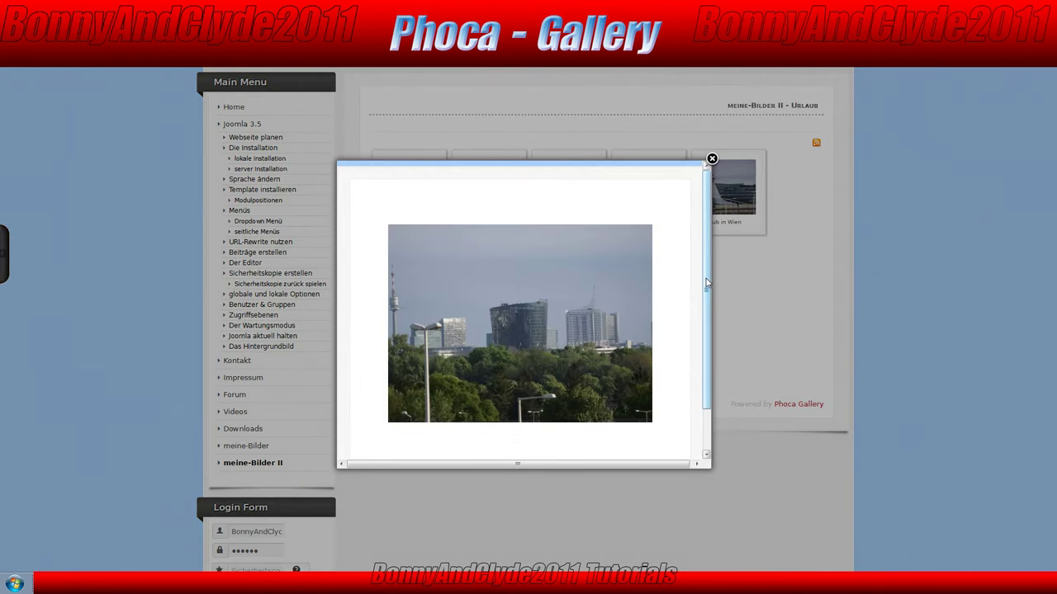
{"action": "scroll", "coordinate": [705, 279], "scroll_direction": "down", "scroll_amount": 1}
{"action": "left_click_drag", "start_coordinate": [663, 469], "coordinate": [391, 466]}
{"action": "left_click", "coordinate": [711, 160]}
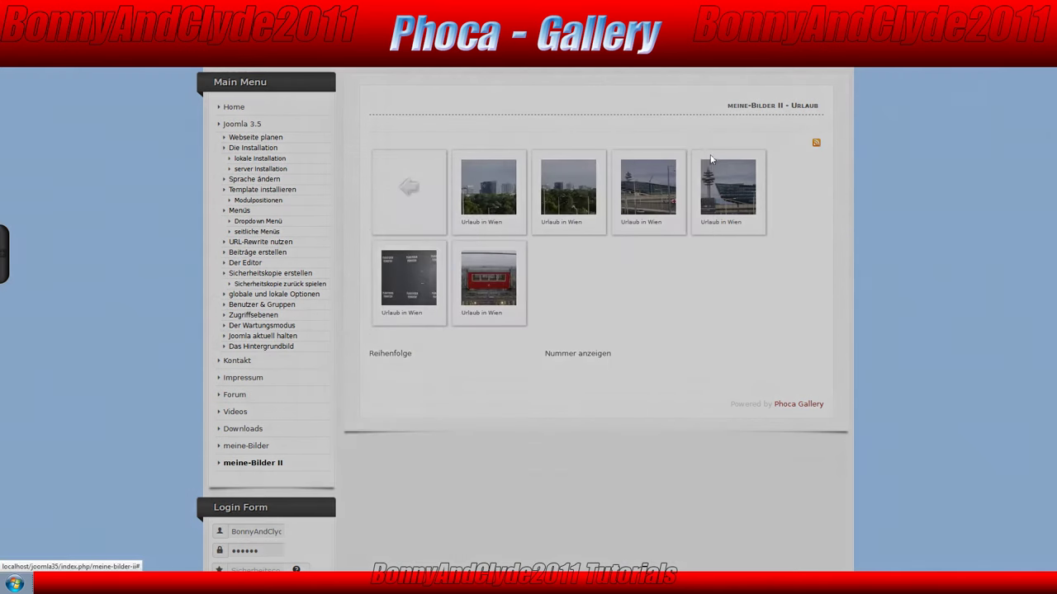
- Set Detail Fenster to Magnific (Image only) in the Detail Ansicht options of Phoca Gallery and save the configuration
{"action": "key", "text": "ctrl+Tab"}
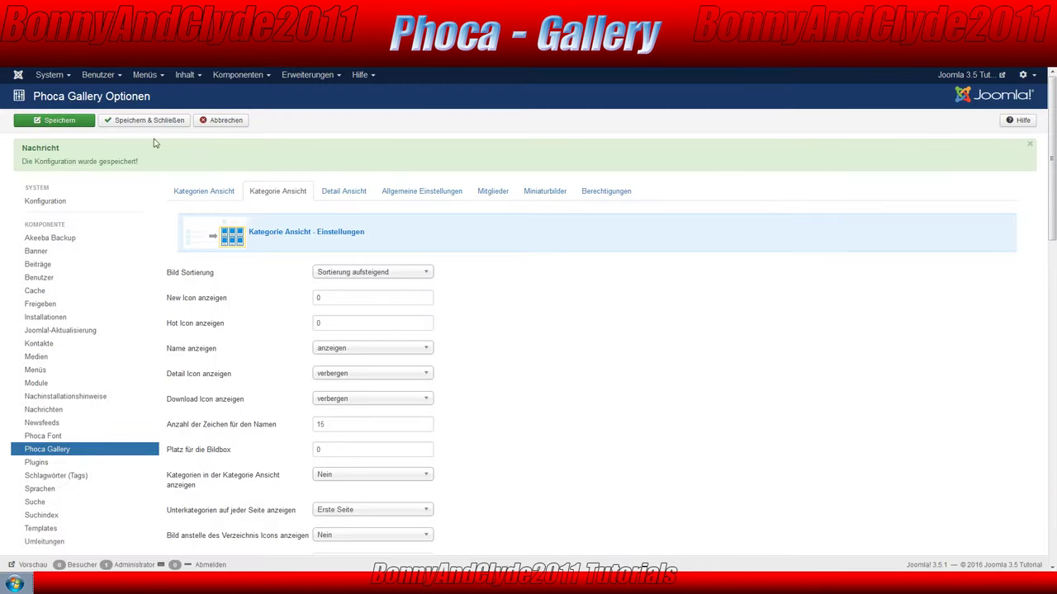
{"action": "left_click", "coordinate": [355, 195]}
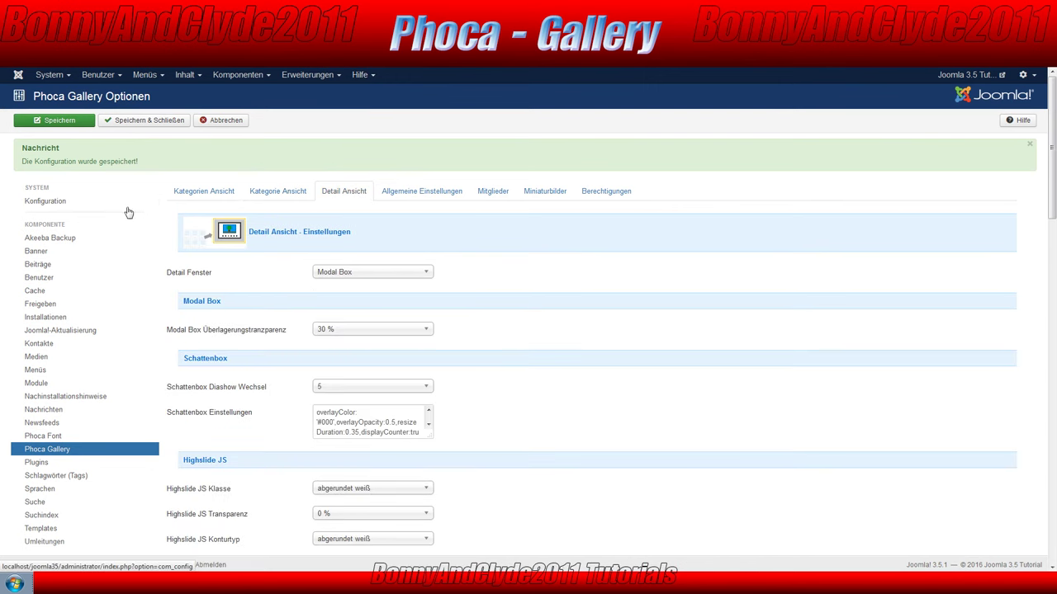
{"action": "scroll", "coordinate": [521, 201], "scroll_direction": "down", "scroll_amount": 1}
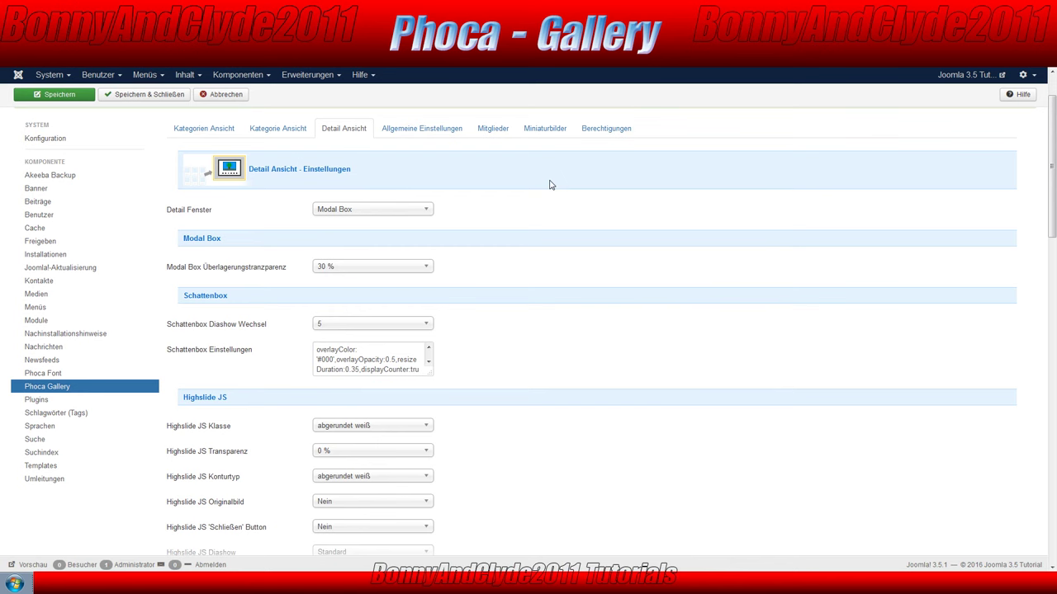
{"action": "scroll", "coordinate": [495, 214], "scroll_direction": "down", "scroll_amount": 1}
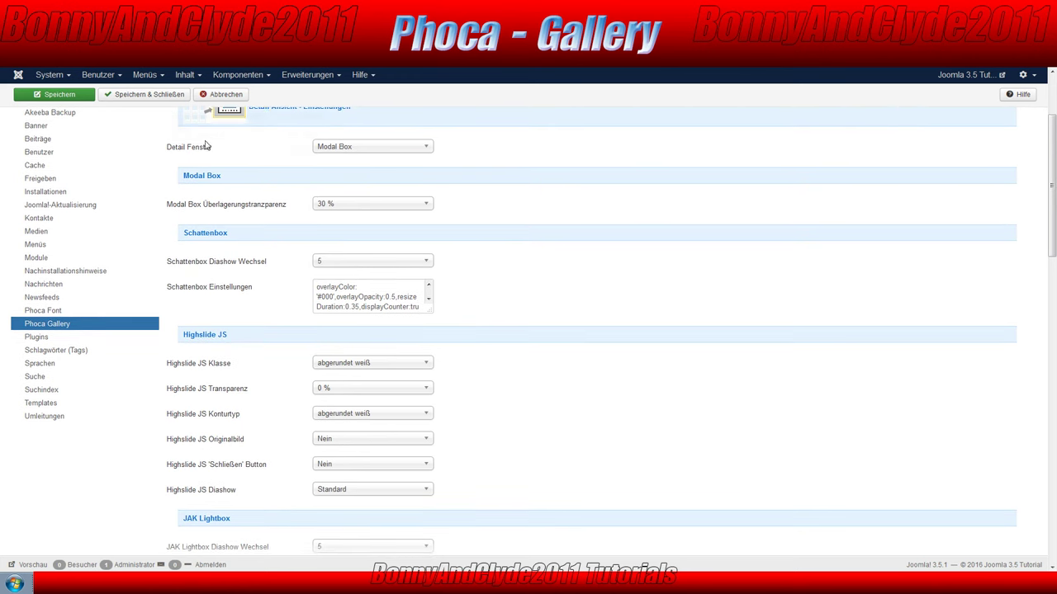
{"action": "mouse_move", "coordinate": [169, 151]}
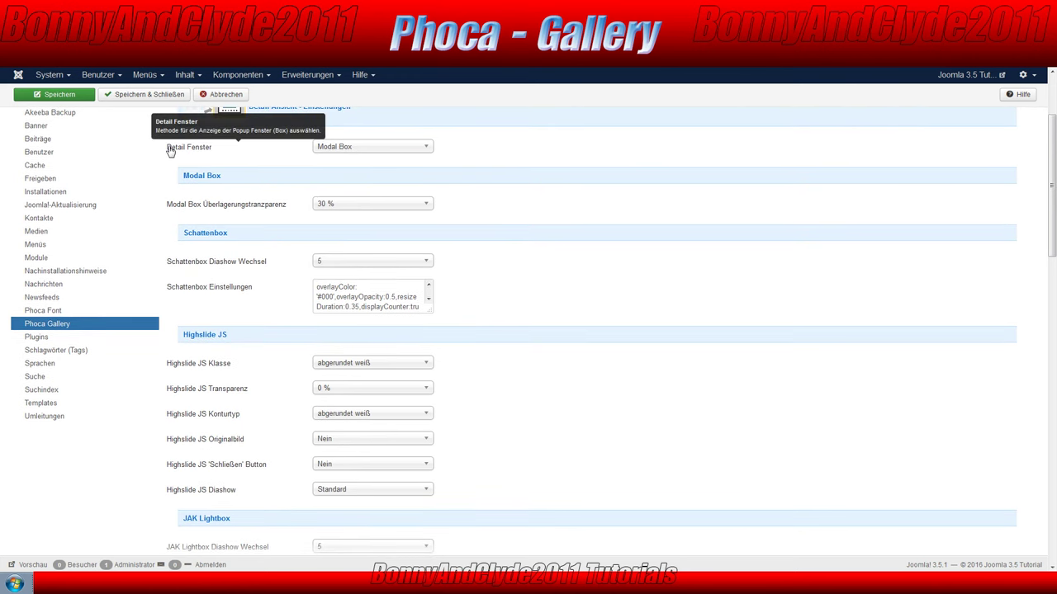
{"action": "left_click", "coordinate": [392, 153]}
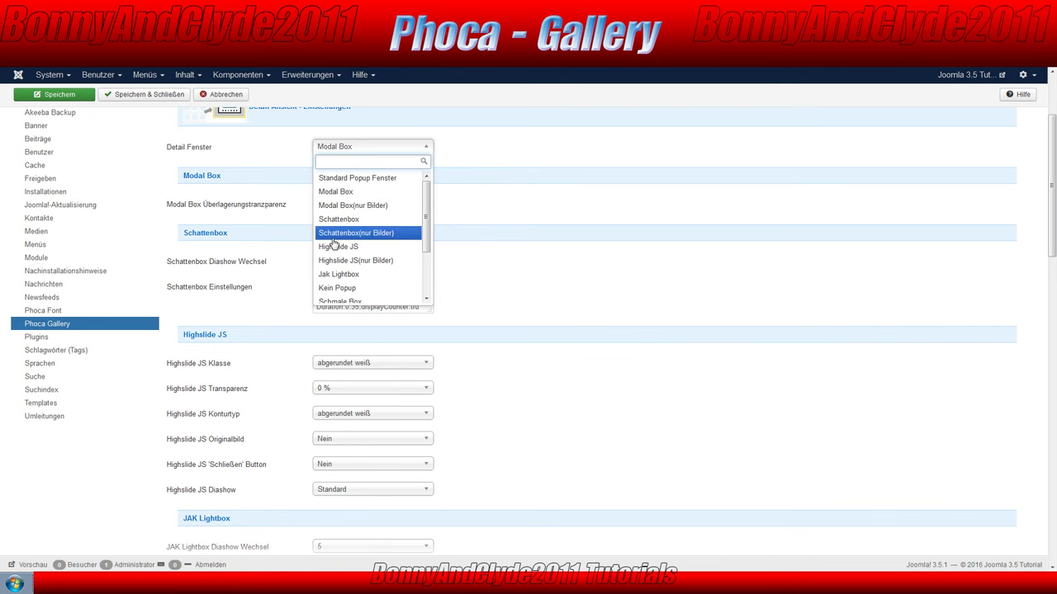
{"action": "scroll", "coordinate": [387, 262], "scroll_direction": "down", "scroll_amount": 10}
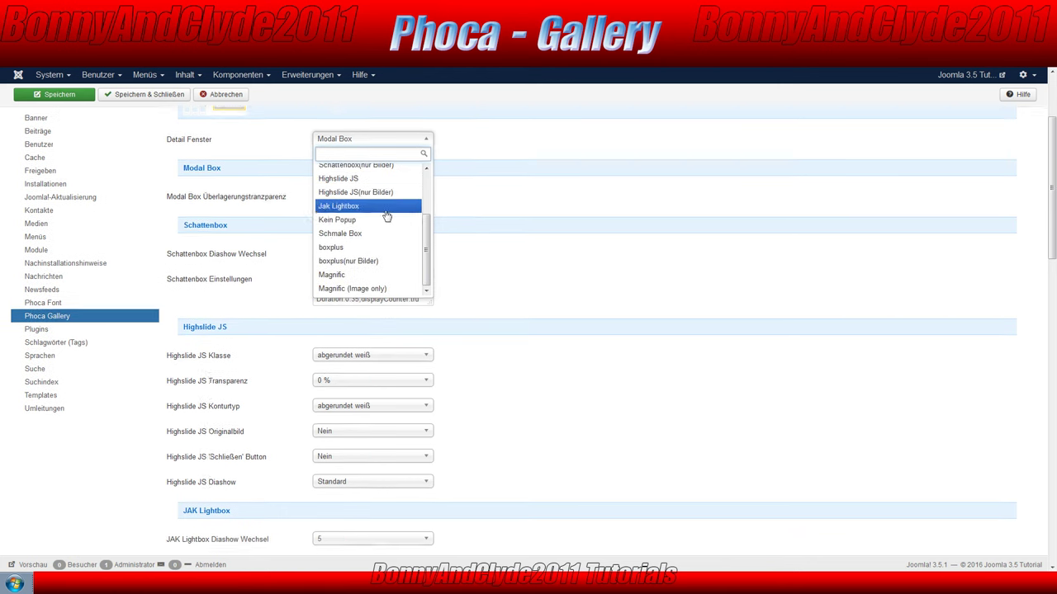
{"action": "scroll", "coordinate": [388, 236], "scroll_direction": "up", "scroll_amount": 5}
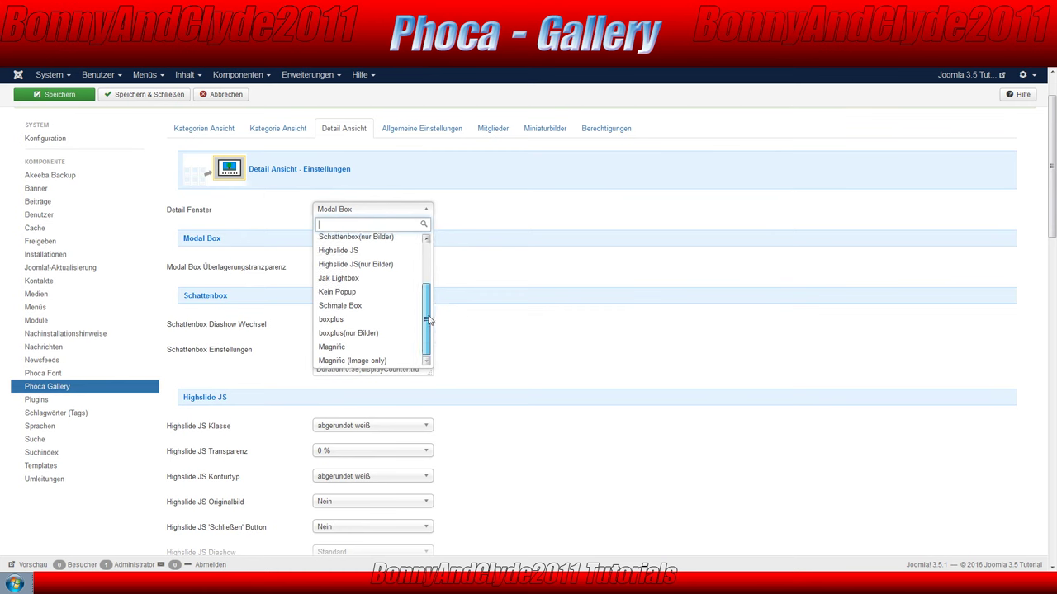
{"action": "left_click_drag", "start_coordinate": [428, 324], "coordinate": [438, 344]}
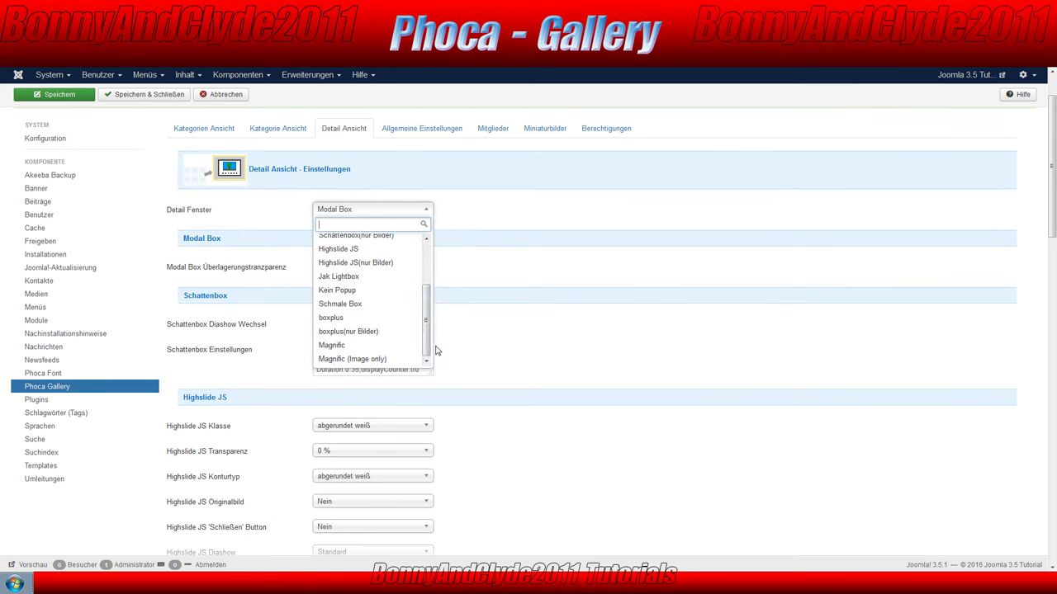
{"action": "left_click", "coordinate": [326, 360]}
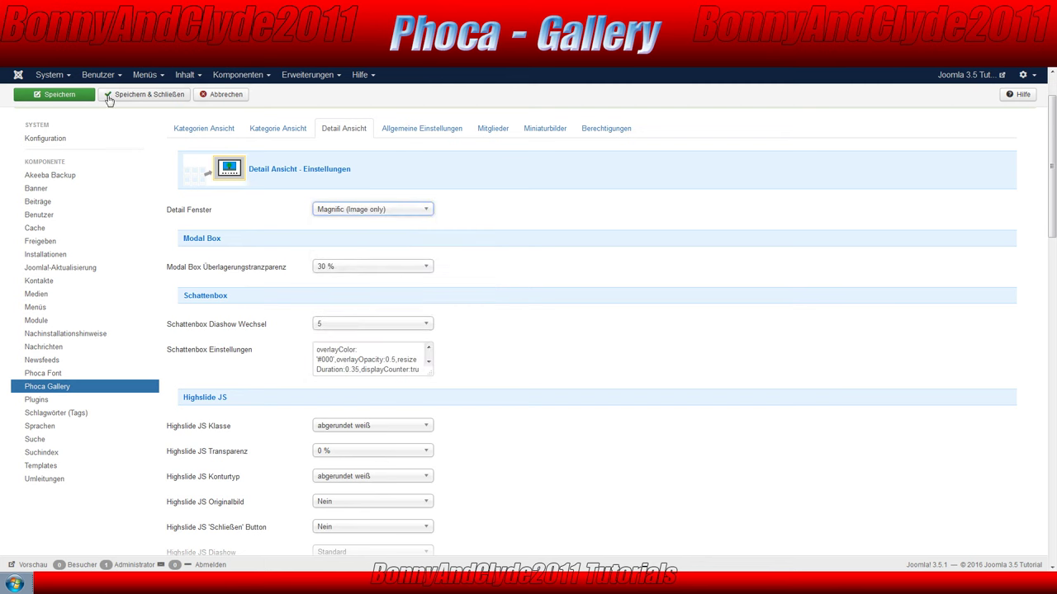
{"action": "left_click", "coordinate": [60, 95]}
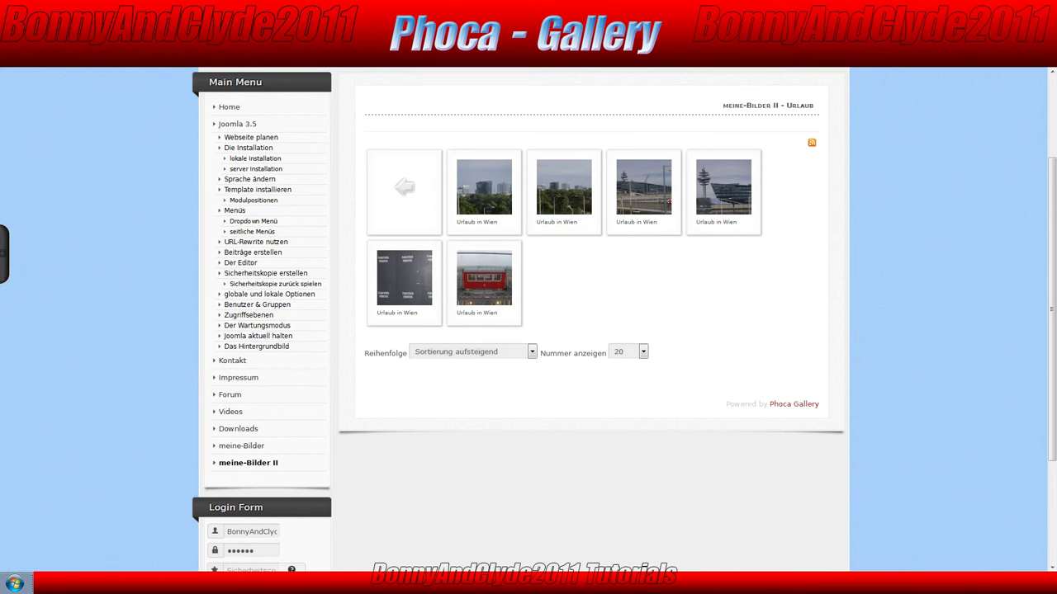
- Open the Urlaub pictures on the website, browse through them in the Magnific popup, and close it
{"action": "left_click", "coordinate": [481, 193]}
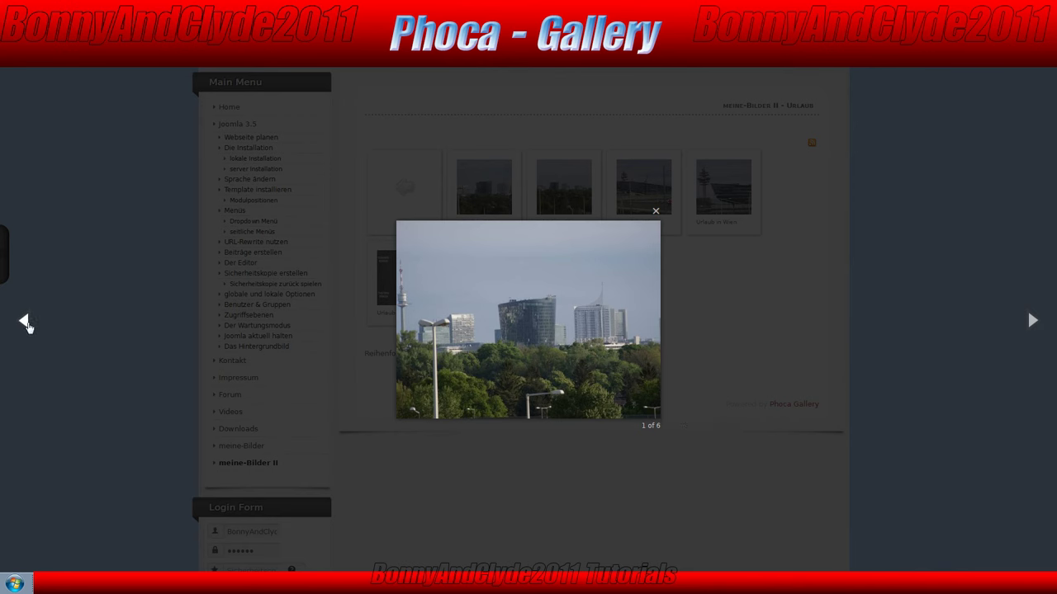
{"action": "left_click", "coordinate": [24, 321]}
{"action": "left_click", "coordinate": [1032, 321]}
{"action": "left_click", "coordinate": [1032, 321]}
{"action": "left_click", "coordinate": [1032, 321]}
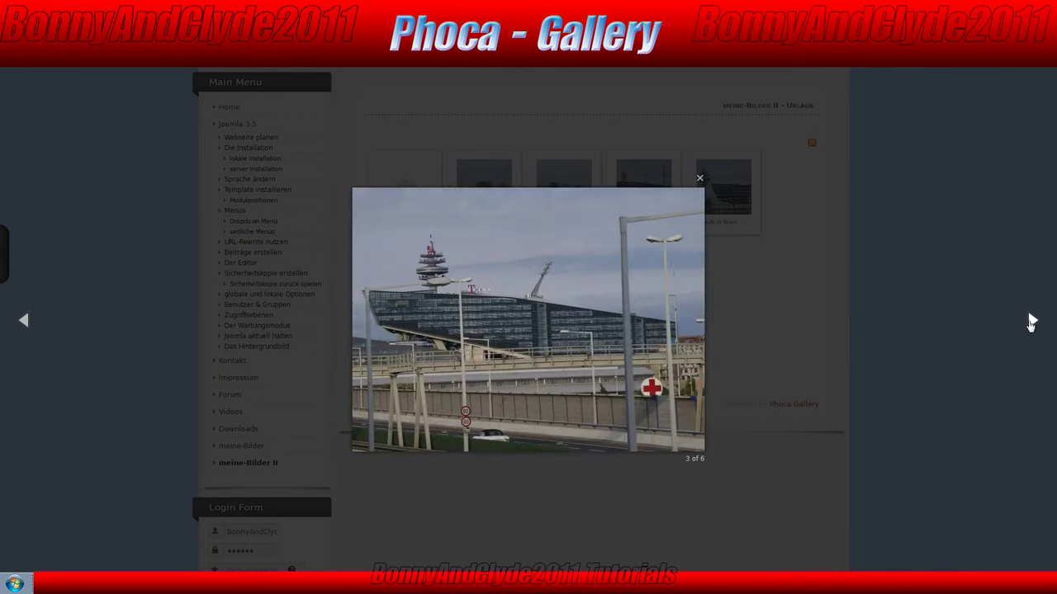
{"action": "left_click", "coordinate": [1032, 321]}
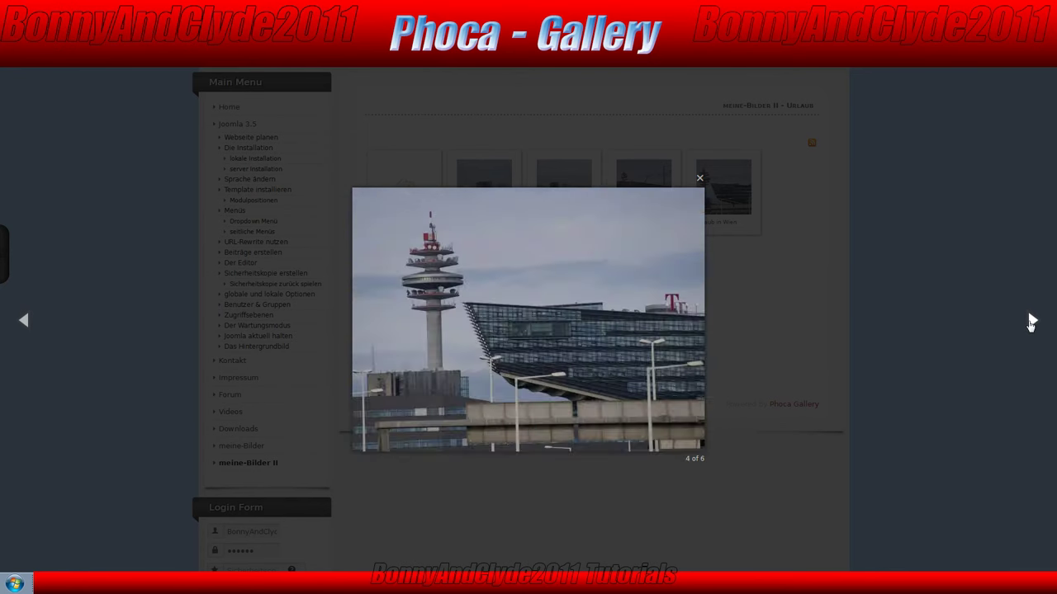
{"action": "left_click", "coordinate": [700, 178]}
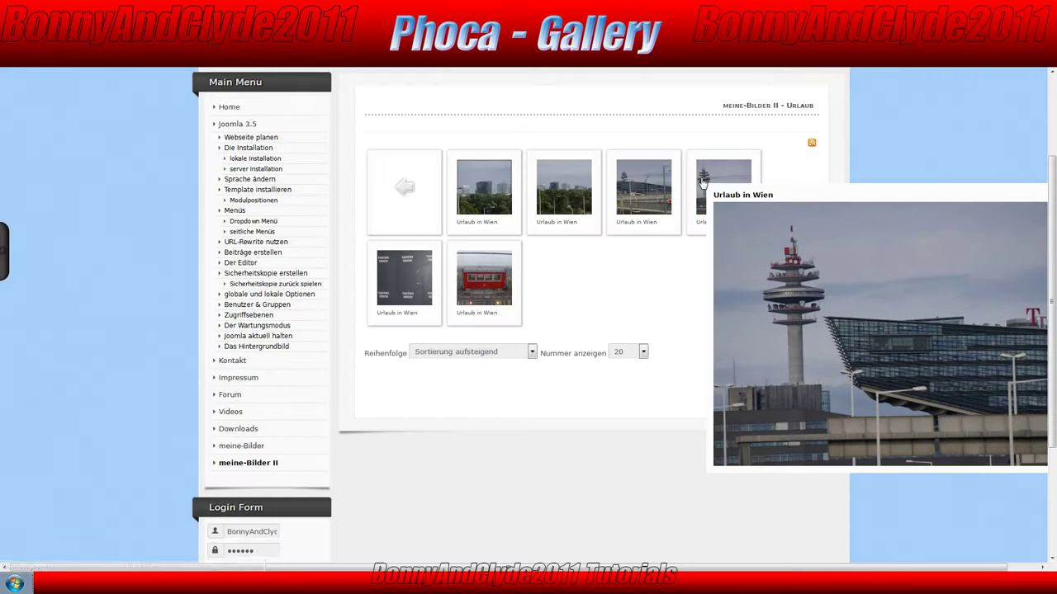
{"action": "left_click", "coordinate": [542, 202]}
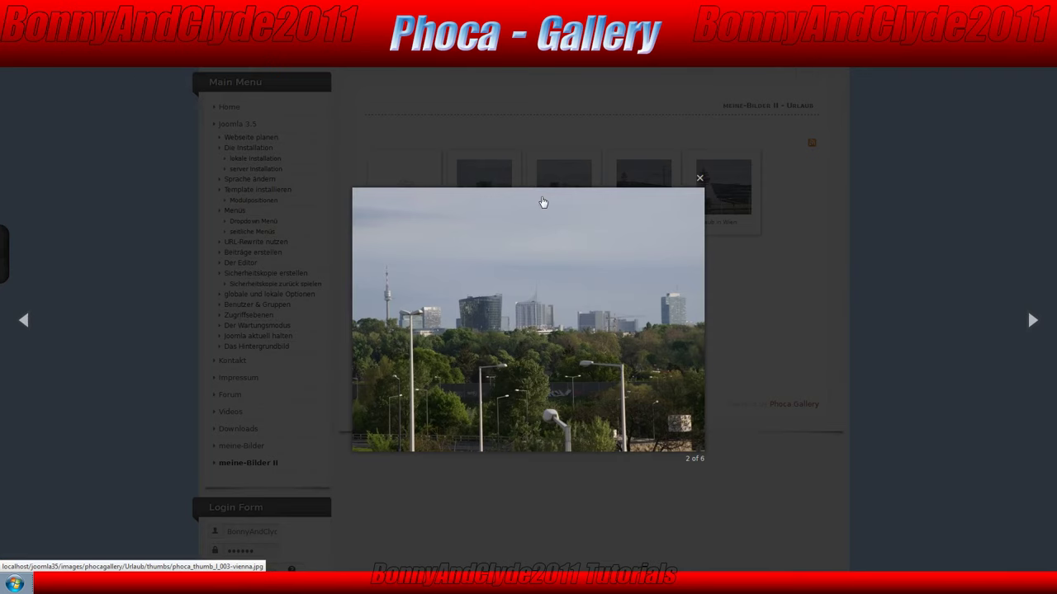
{"action": "left_click", "coordinate": [946, 249]}
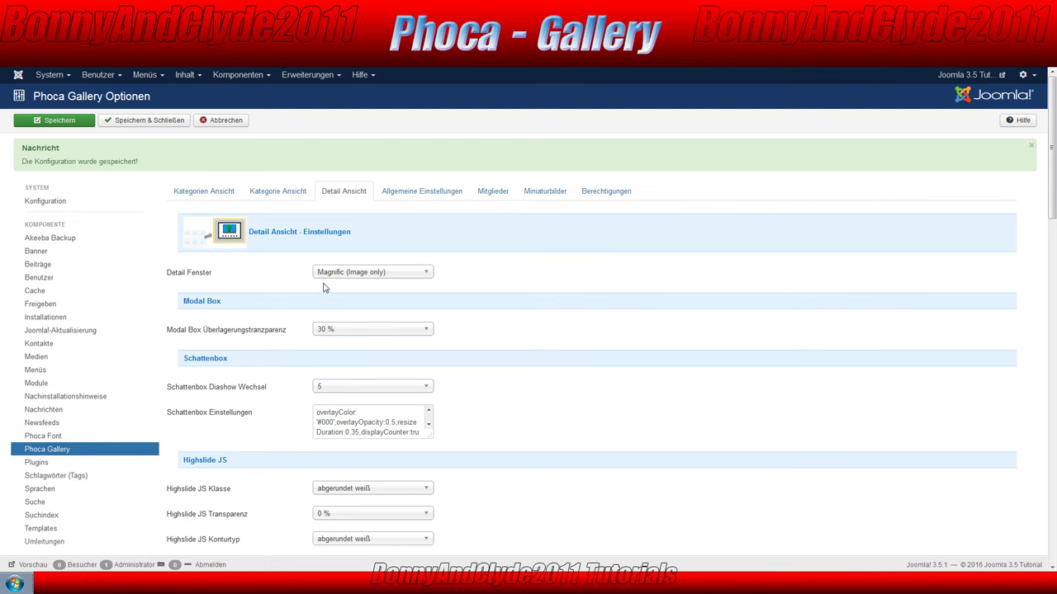
- Set Detail Fenster to Highslide JS(nur Bilder) in the Detail Ansicht options and save the configuration
{"action": "left_click", "coordinate": [373, 274]}
{"action": "scroll", "coordinate": [323, 328], "scroll_direction": "up", "scroll_amount": 1}
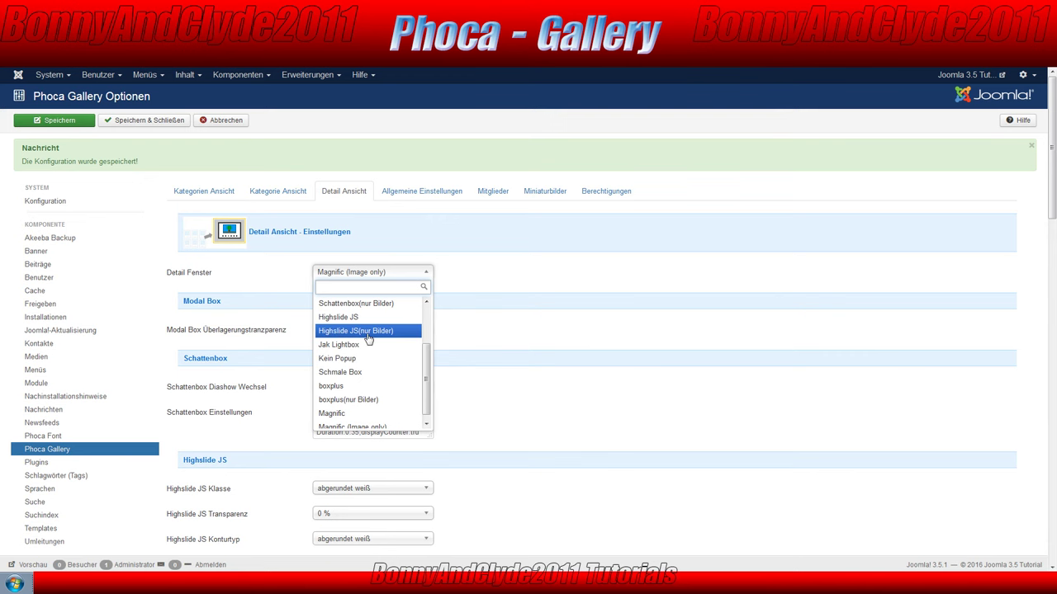
{"action": "left_click", "coordinate": [367, 333]}
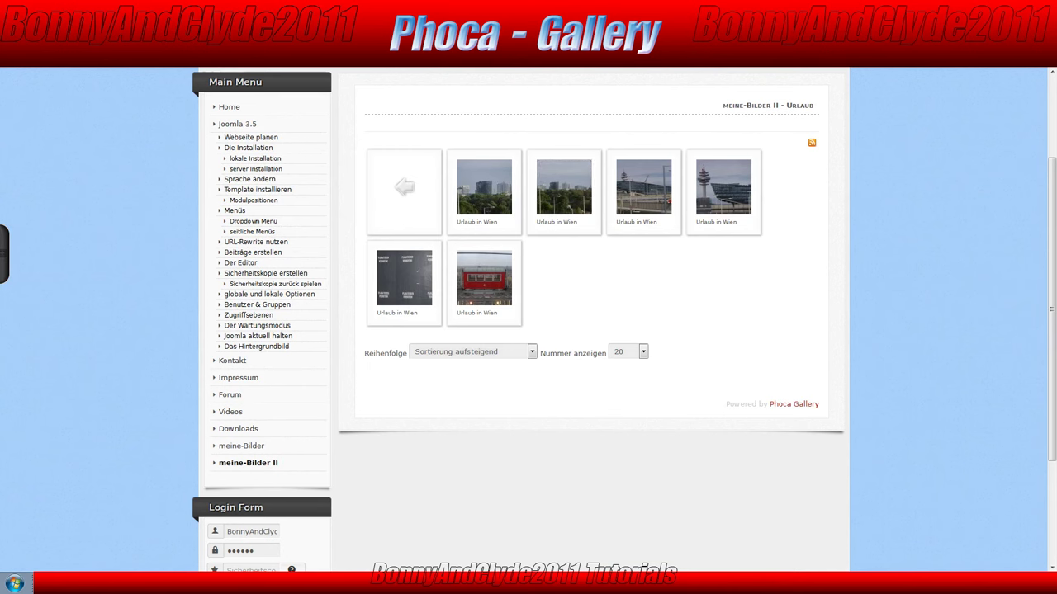
- Test the Highslide popup on the first Urlaub picture by running the slideshow, paging forward, moving the popup and closing it
{"action": "left_click", "coordinate": [484, 203]}
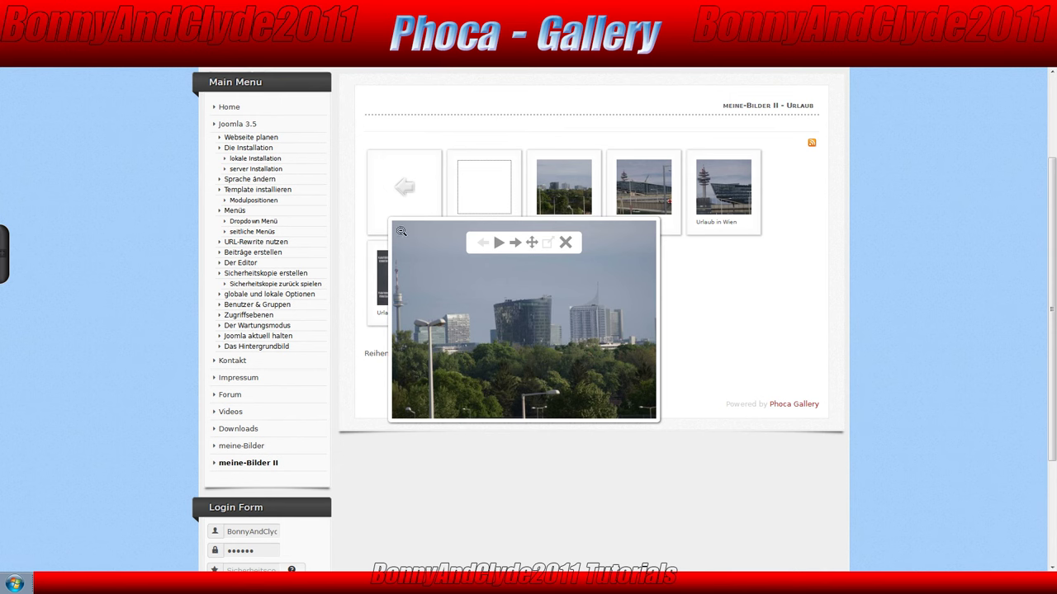
{"action": "left_click", "coordinate": [497, 244]}
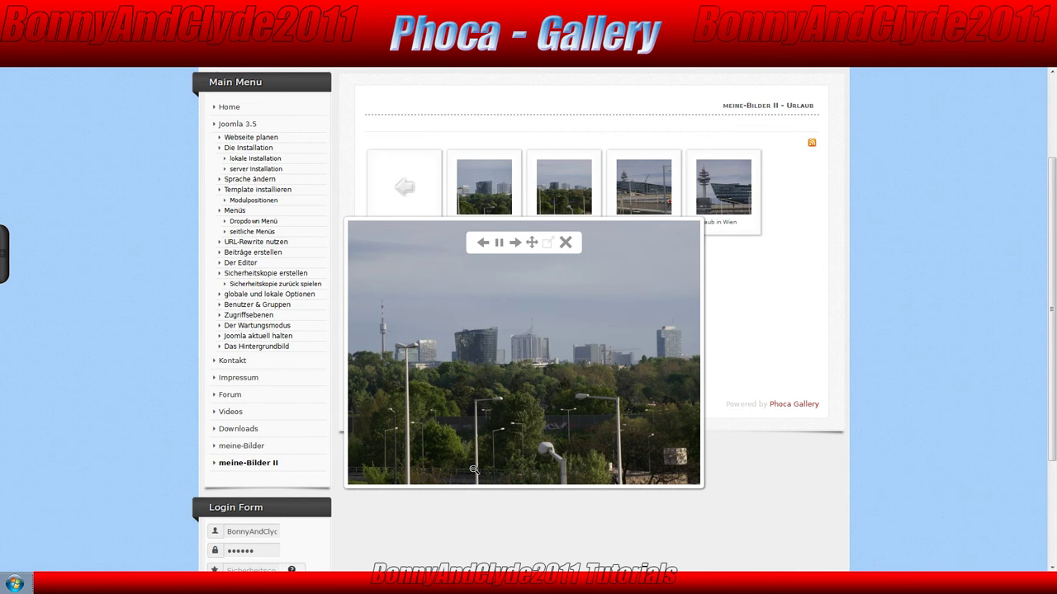
{"action": "left_click", "coordinate": [498, 242]}
{"action": "left_click", "coordinate": [514, 242]}
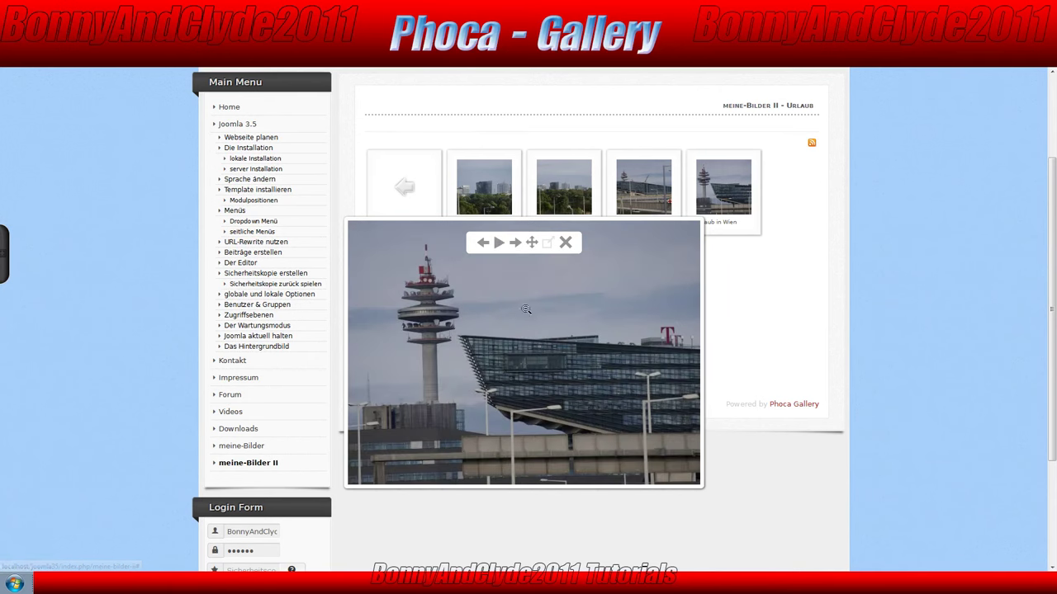
{"action": "left_click", "coordinate": [514, 242]}
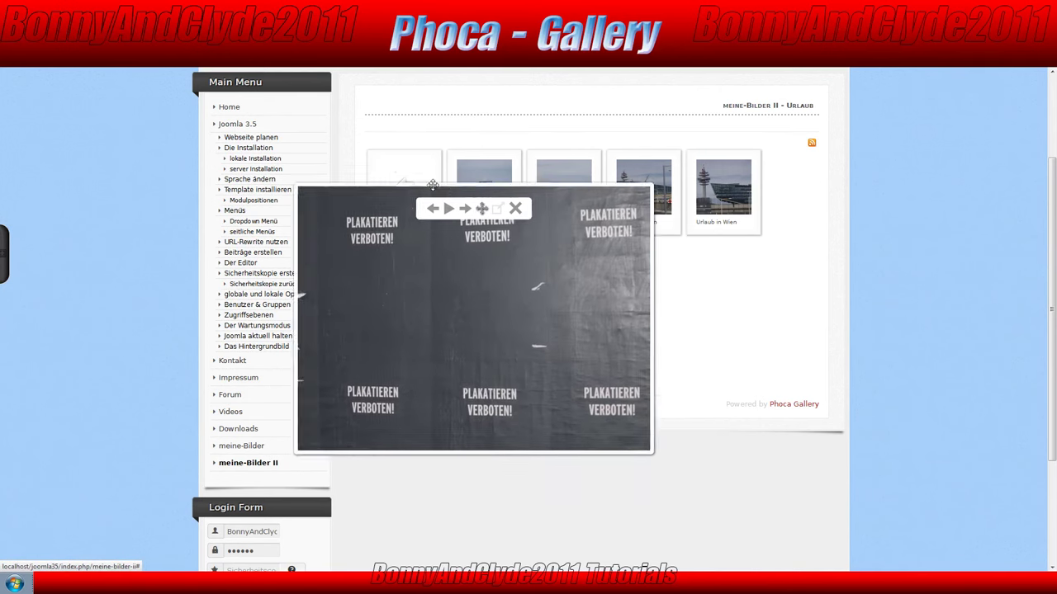
{"action": "left_click_drag", "start_coordinate": [433, 184], "coordinate": [513, 92]}
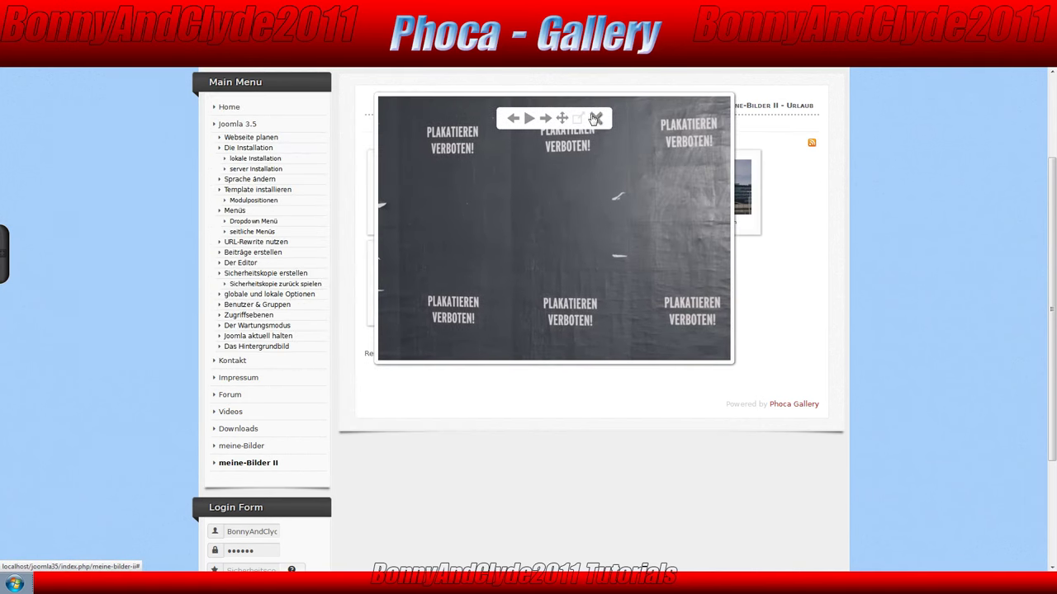
{"action": "left_click", "coordinate": [596, 119]}
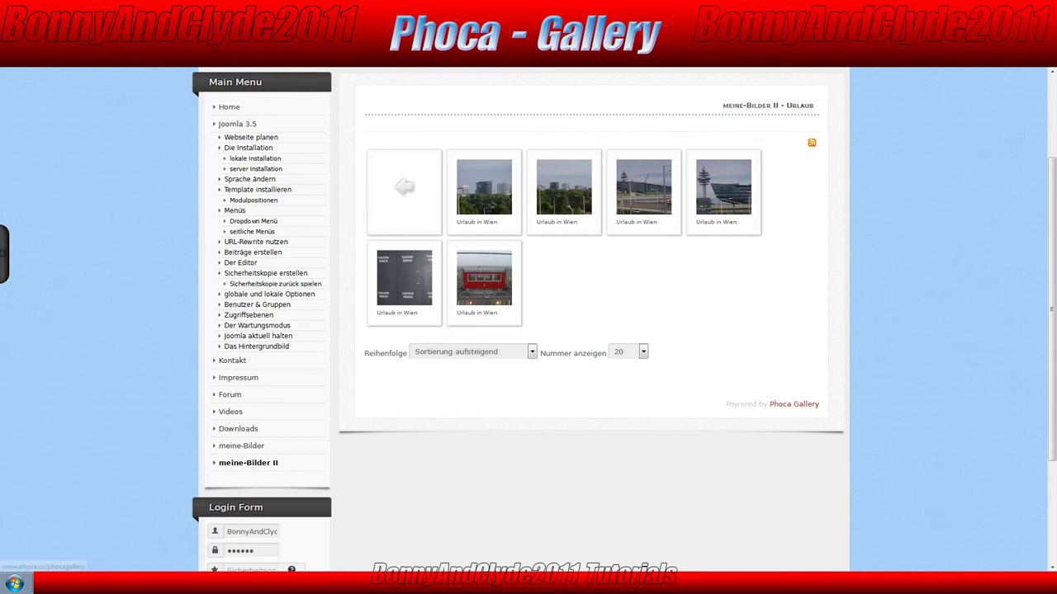
- Examine the Highslide JS section of the Detail Ansicht options, including the choices for Highslide JS Klasse
{"action": "left_click", "coordinate": [254, 64]}
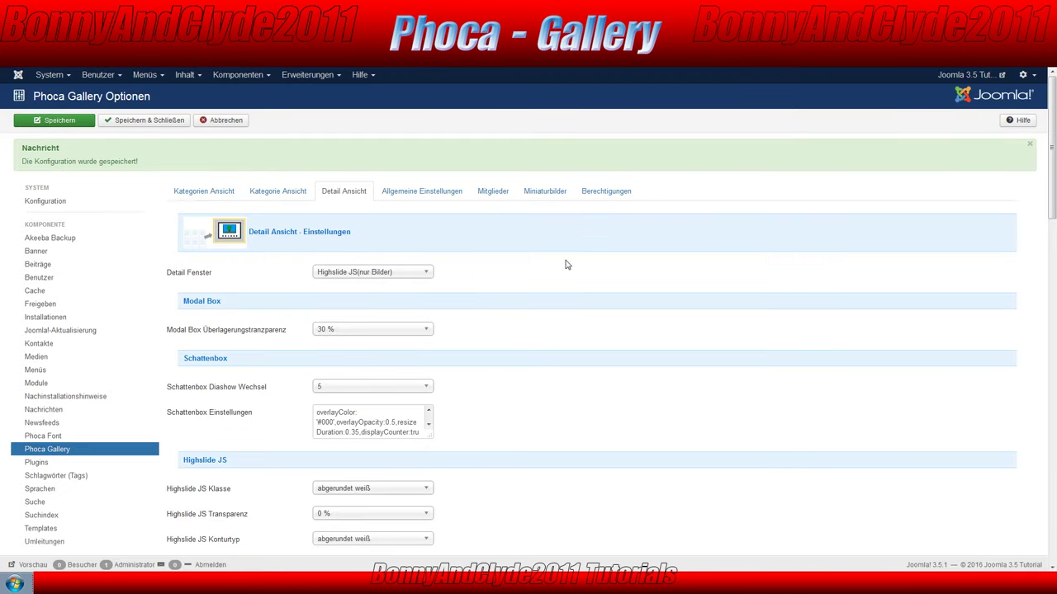
{"action": "scroll", "coordinate": [495, 271], "scroll_direction": "down", "scroll_amount": 3}
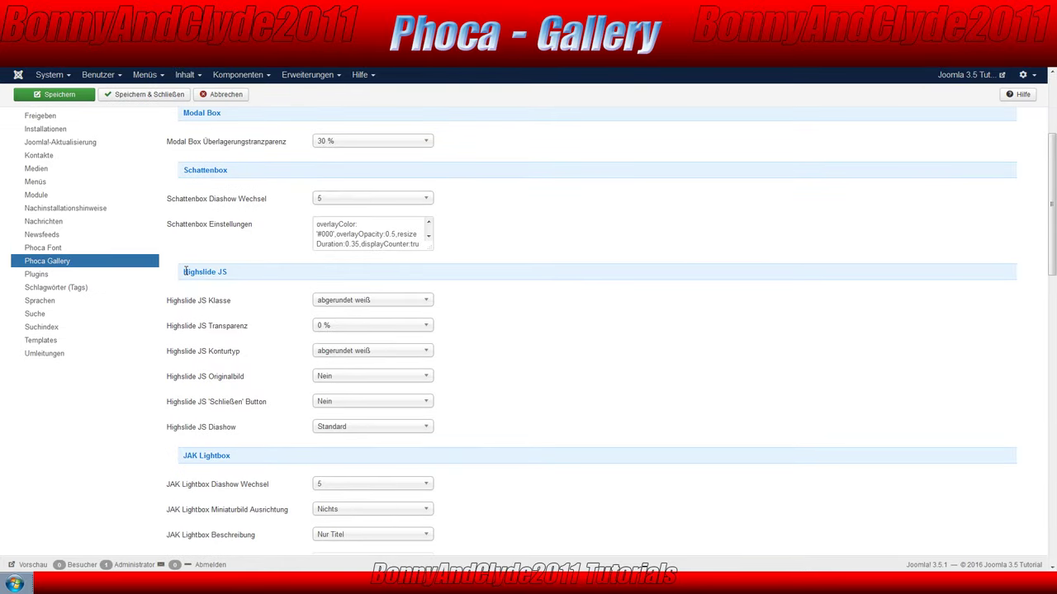
{"action": "left_click_drag", "start_coordinate": [185, 271], "coordinate": [228, 273]}
{"action": "left_click", "coordinate": [189, 281]}
{"action": "left_click_drag", "start_coordinate": [186, 271], "coordinate": [229, 275]}
{"action": "left_click", "coordinate": [193, 378]}
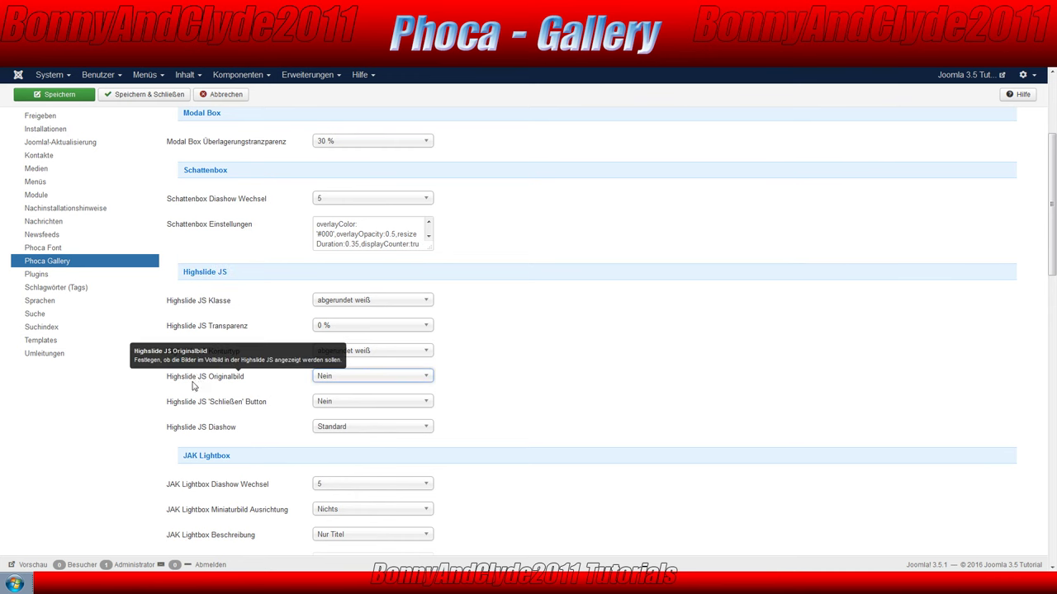
{"action": "left_click", "coordinate": [371, 299]}
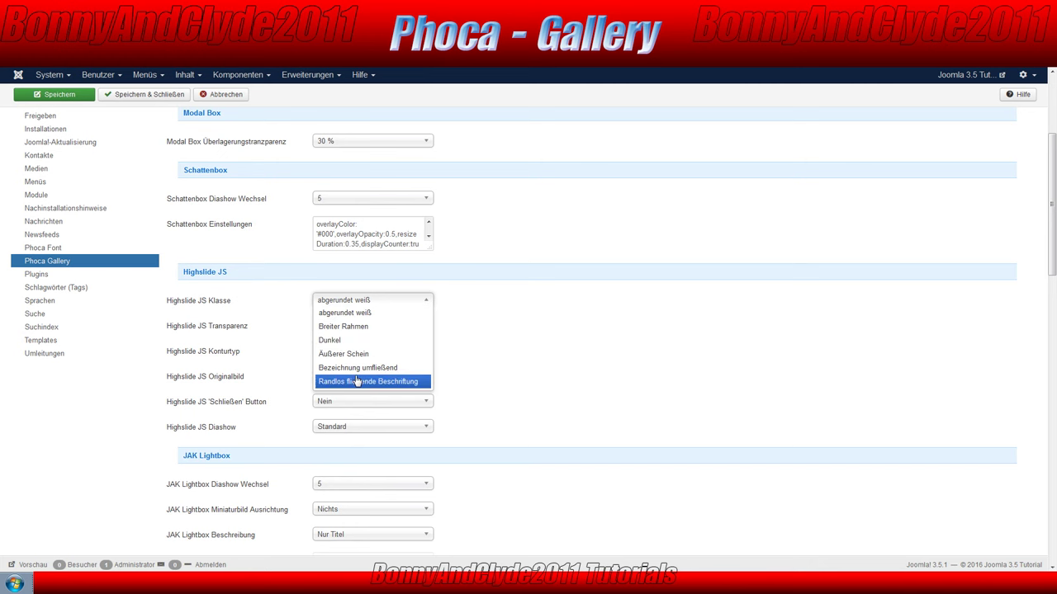
{"action": "left_click", "coordinate": [543, 304]}
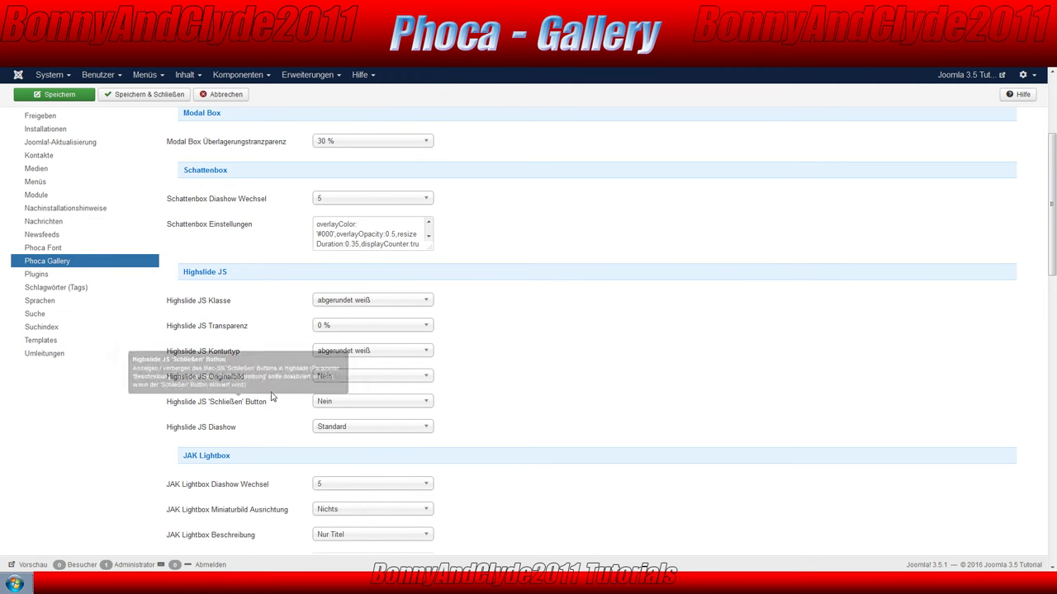
- Review the available Detail Fenster types and the remaining Detail Ansicht settings down to the Diashow section
{"action": "scroll", "coordinate": [500, 352], "scroll_direction": "down", "scroll_amount": 2}
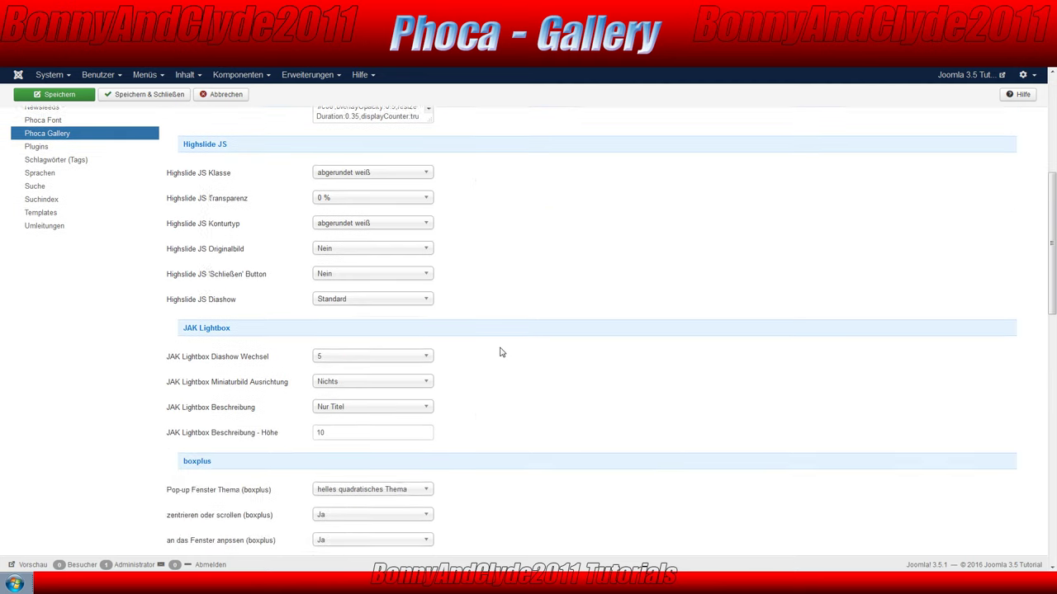
{"action": "scroll", "coordinate": [500, 352], "scroll_direction": "up", "scroll_amount": 4}
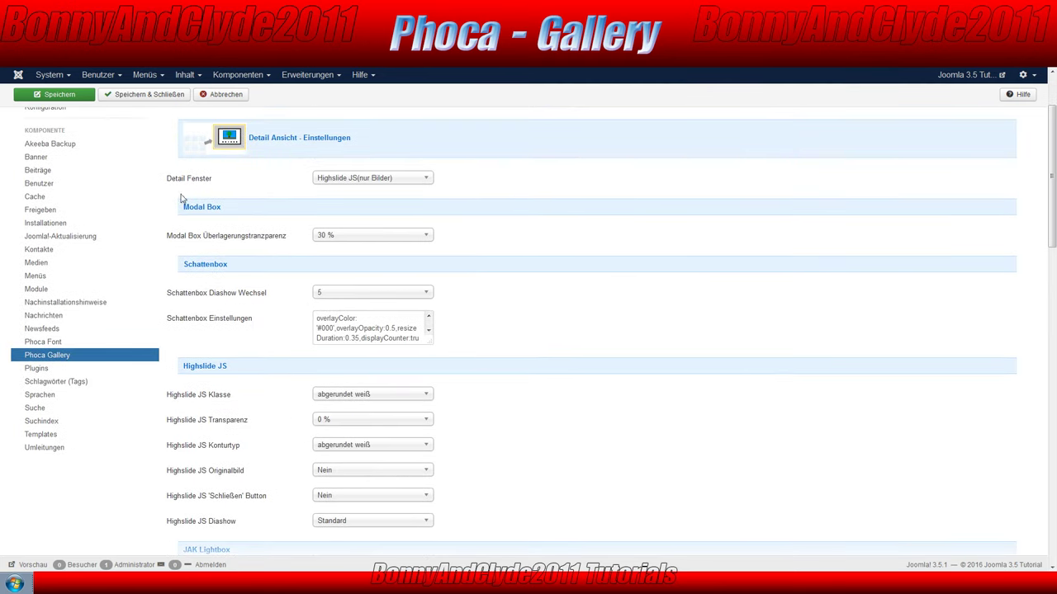
{"action": "left_click", "coordinate": [426, 178]}
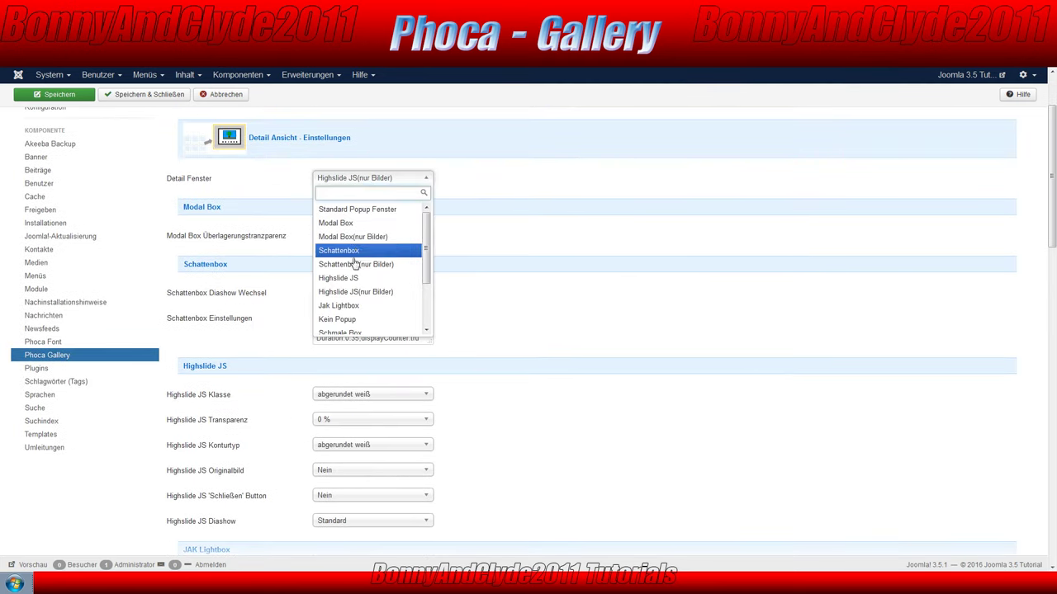
{"action": "left_click", "coordinate": [636, 301]}
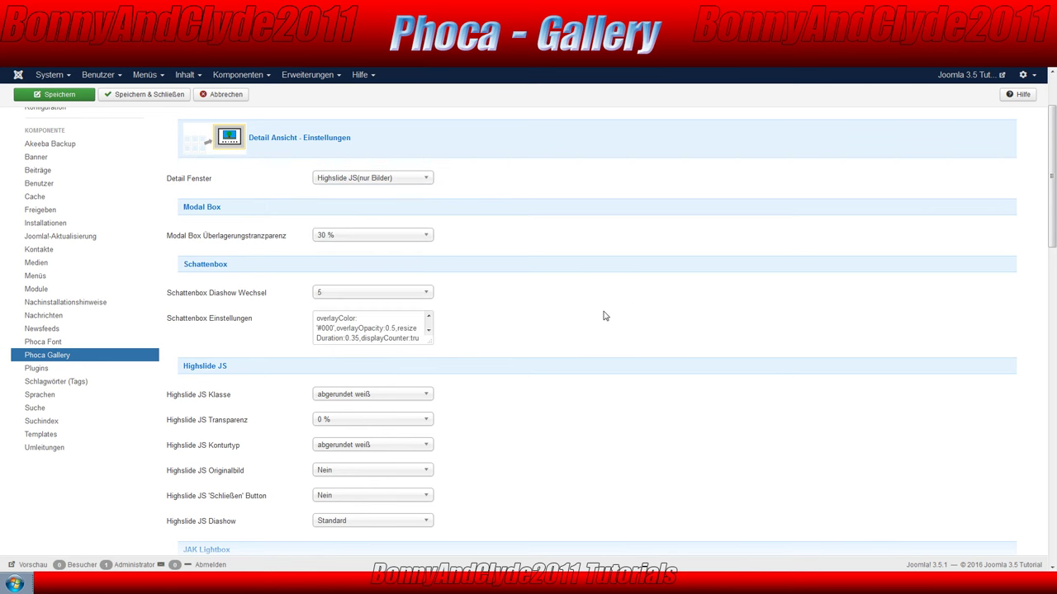
{"action": "scroll", "coordinate": [603, 316], "scroll_direction": "down", "scroll_amount": 15}
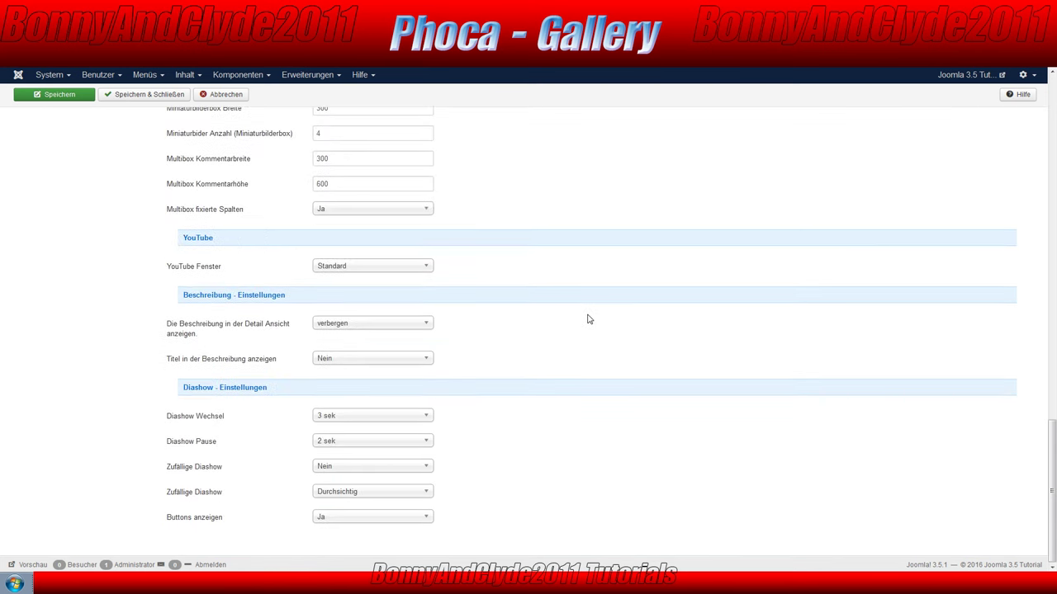
{"action": "scroll", "coordinate": [585, 322], "scroll_direction": "up", "scroll_amount": 15}
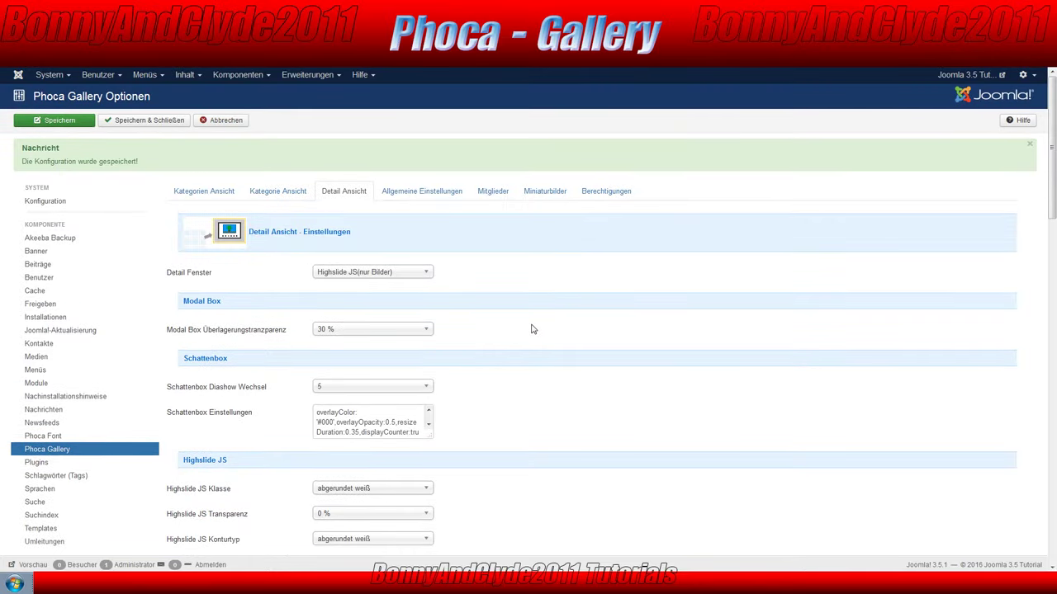
- Look through the Allgemeine Einstellungen, and save and close the Phoca Gallery options
{"action": "left_click", "coordinate": [419, 194]}
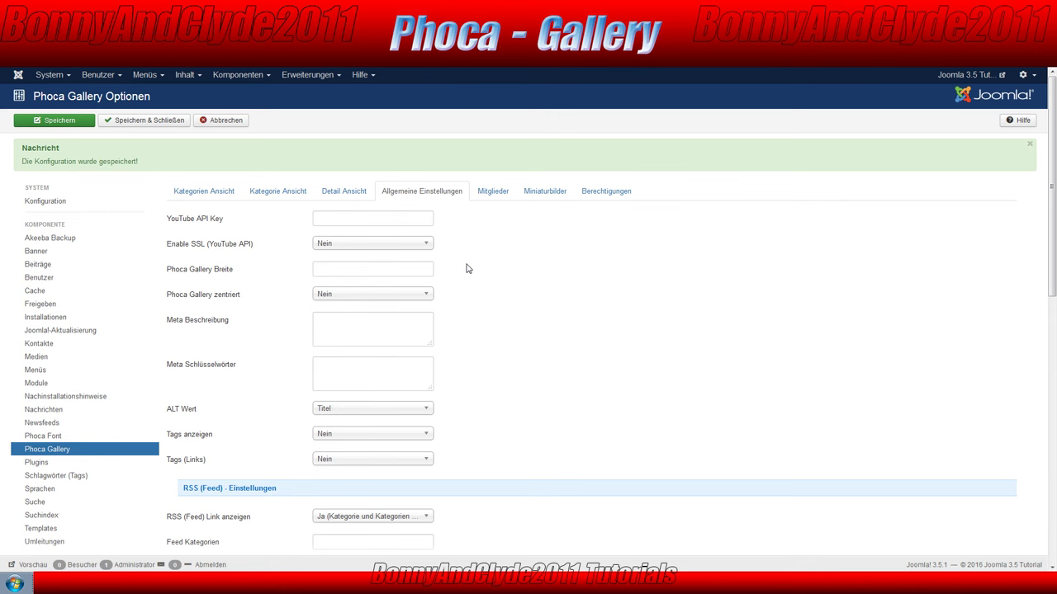
{"action": "scroll", "coordinate": [496, 289], "scroll_direction": "down", "scroll_amount": 10}
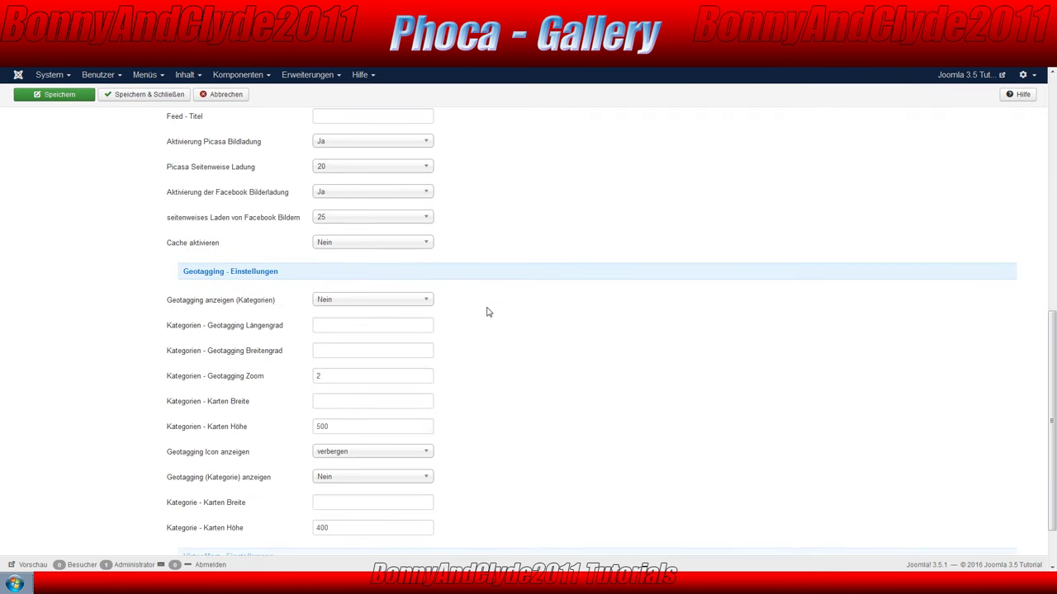
{"action": "scroll", "coordinate": [495, 330], "scroll_direction": "down", "scroll_amount": 1}
{"action": "scroll", "coordinate": [500, 336], "scroll_direction": "up", "scroll_amount": 10}
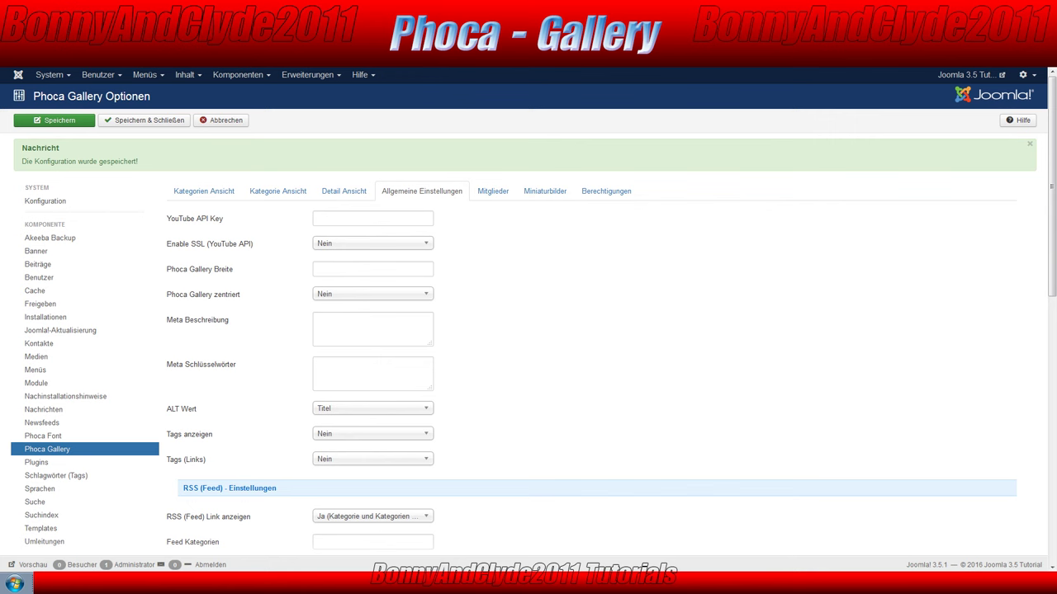
{"action": "left_click", "coordinate": [135, 125]}
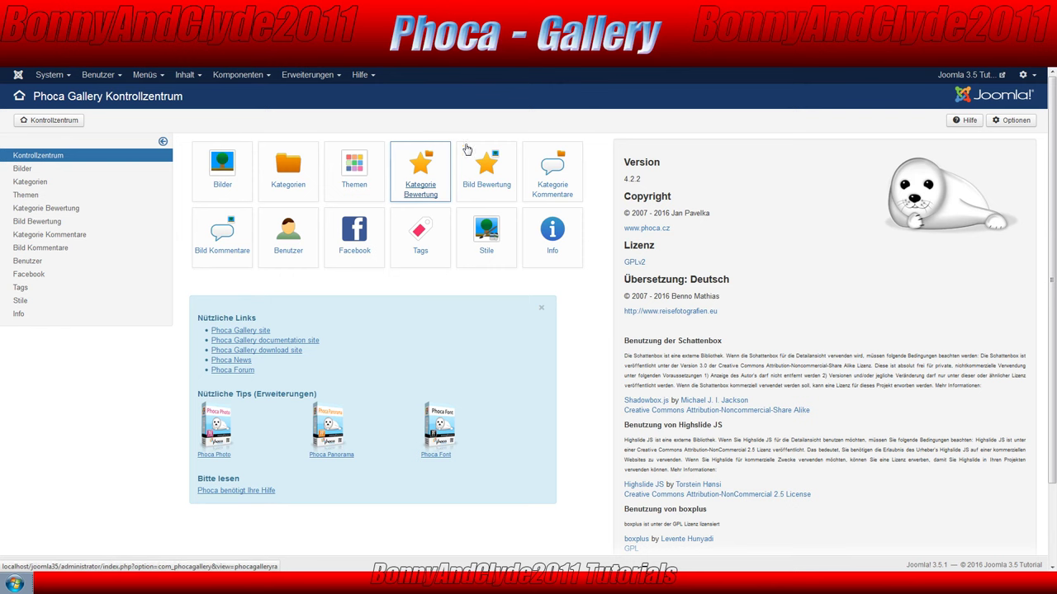